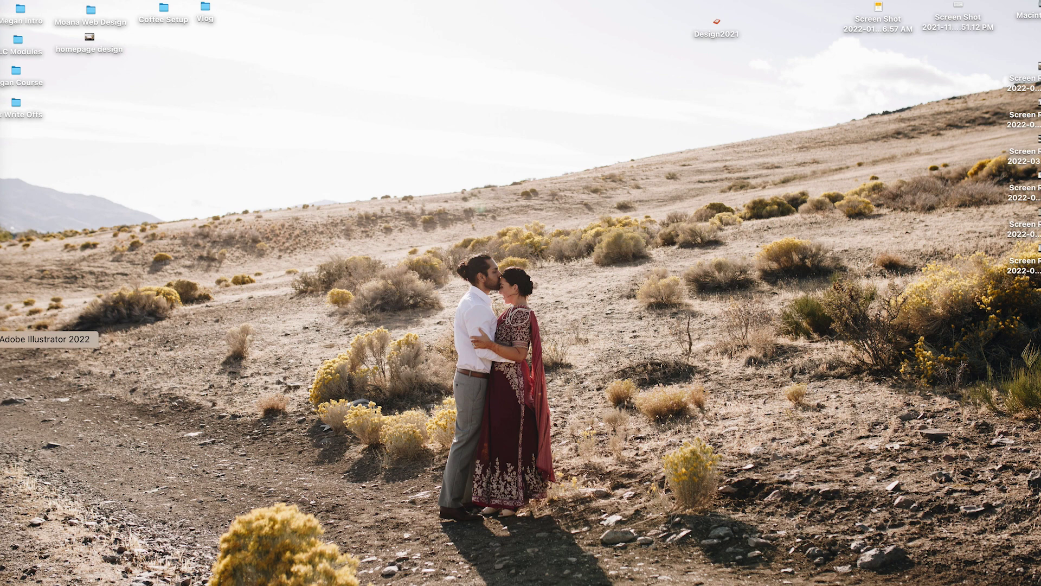
Create a new XD document from the Web 1920 preset with one 1920 × 1080 artboard
left_click(1, 318)
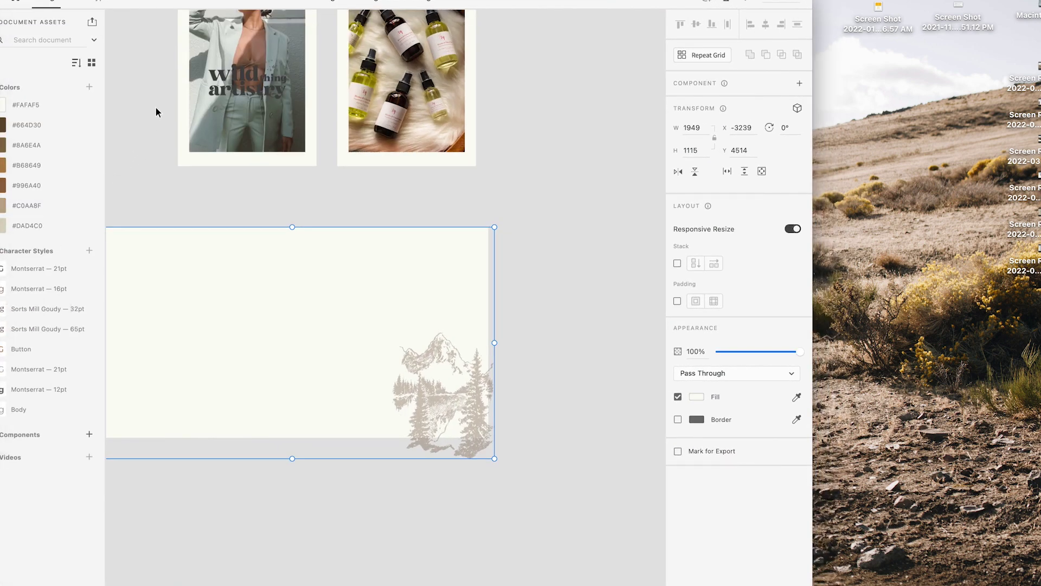
left_click(11, 1)
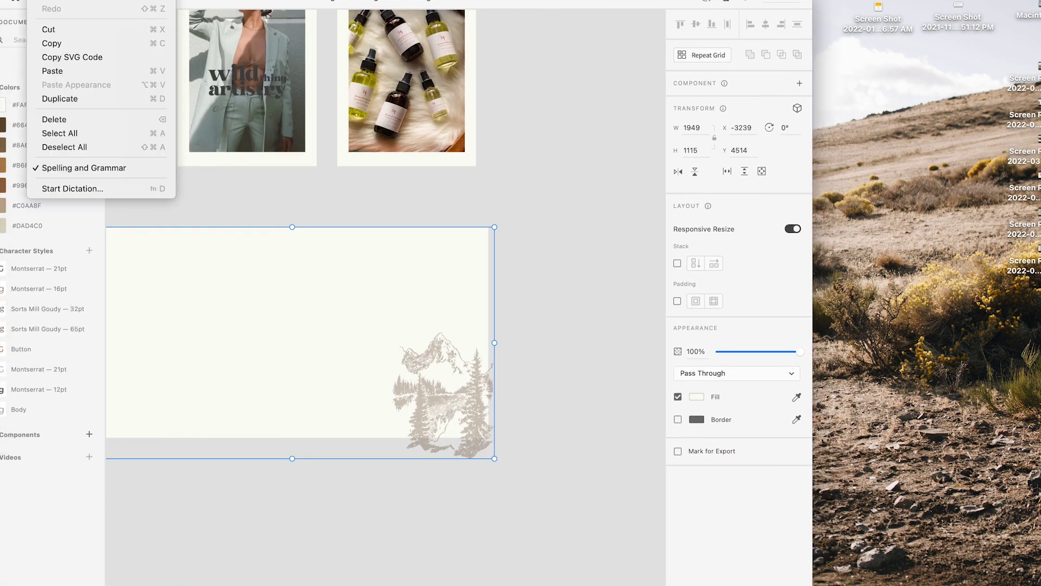
mouse_move(16, 1)
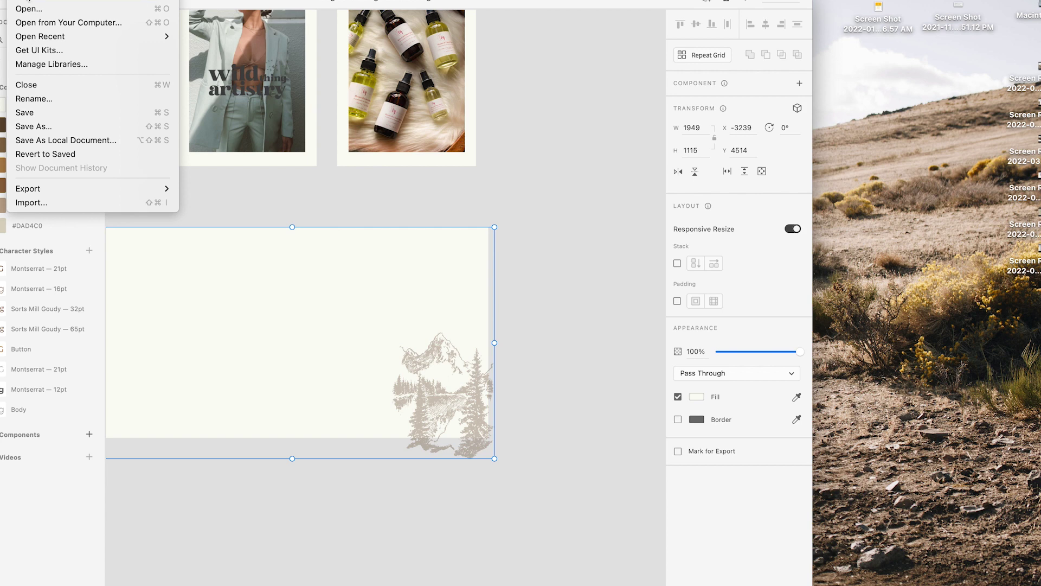
left_click(29, 8)
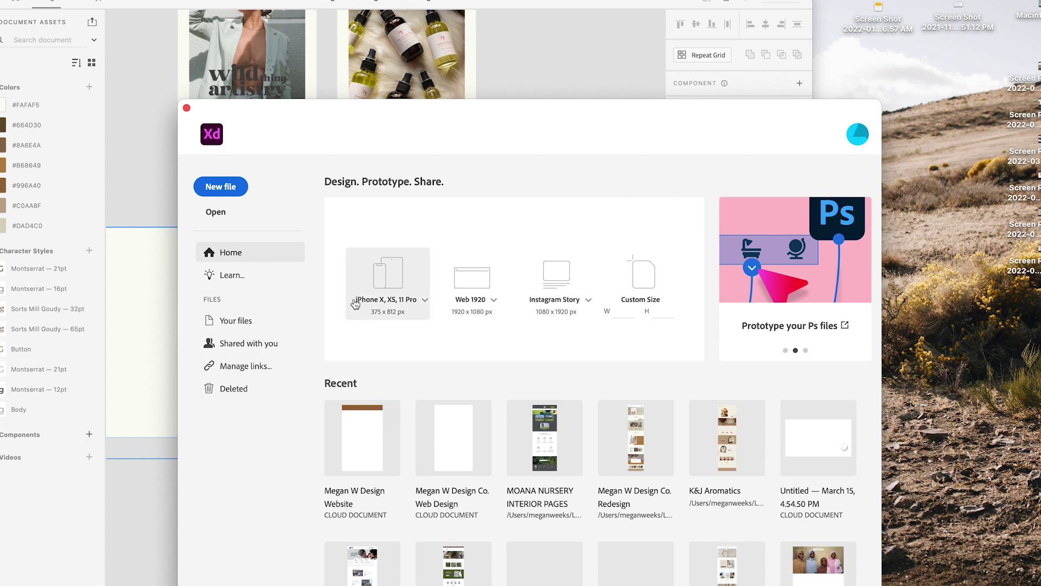
left_click(494, 300)
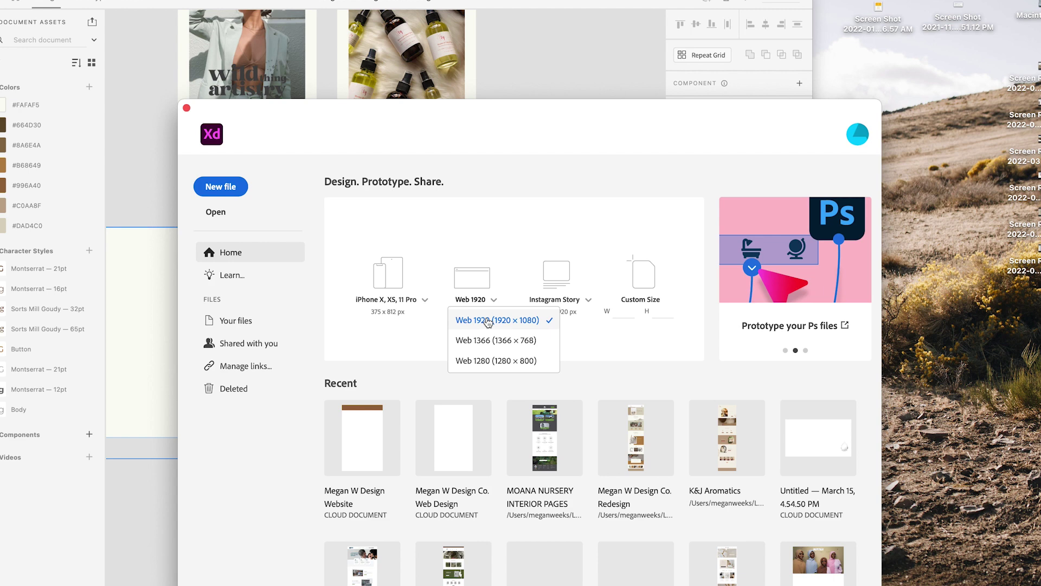
left_click(488, 321)
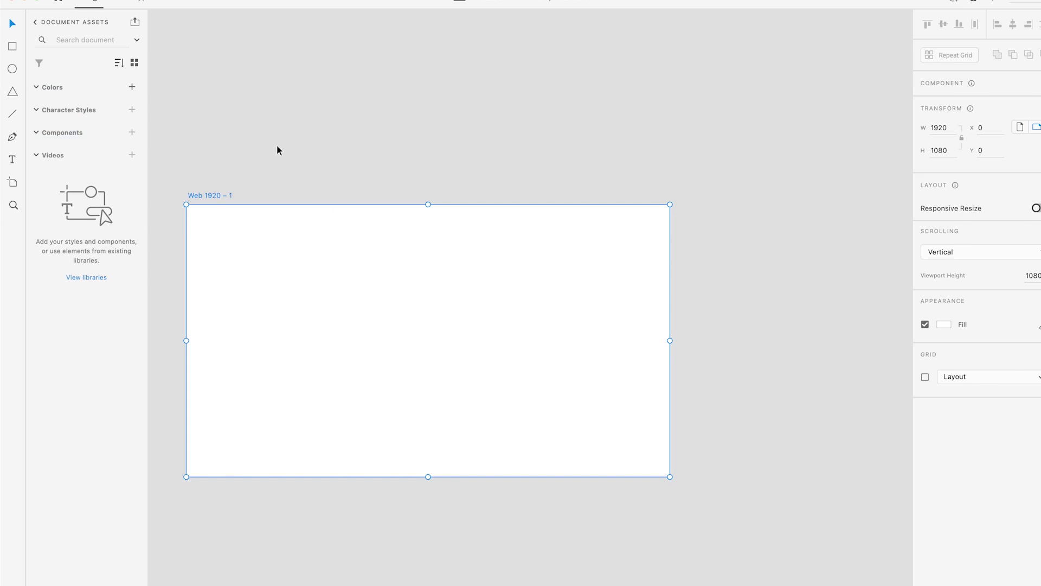
scroll(277, 146, "left", 4)
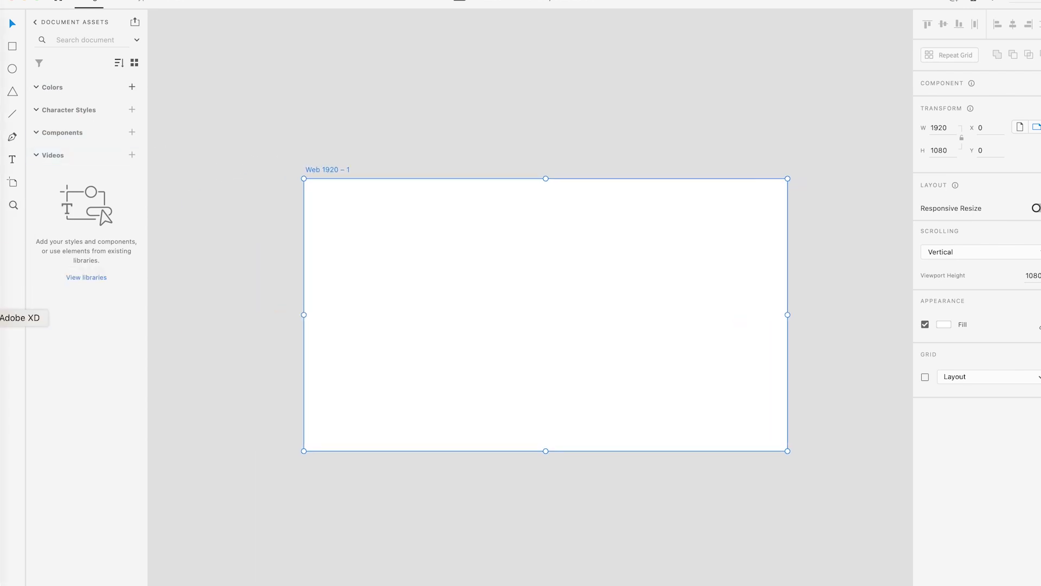
Copy the six brown brand swatches from the Megan Logo file in Illustrator, then return to XD
left_click(3, 339)
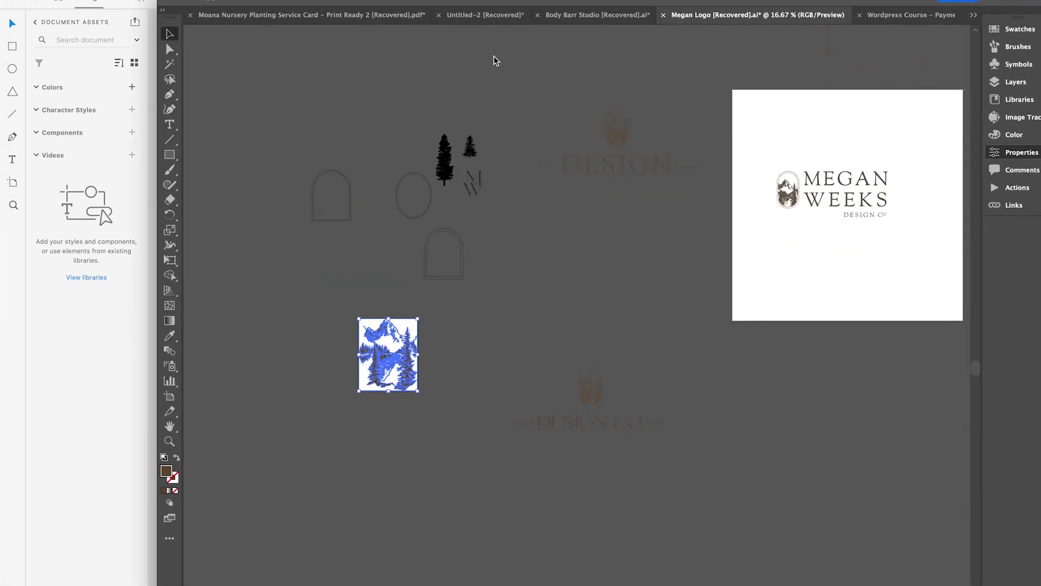
scroll(660, 170, "right", 10)
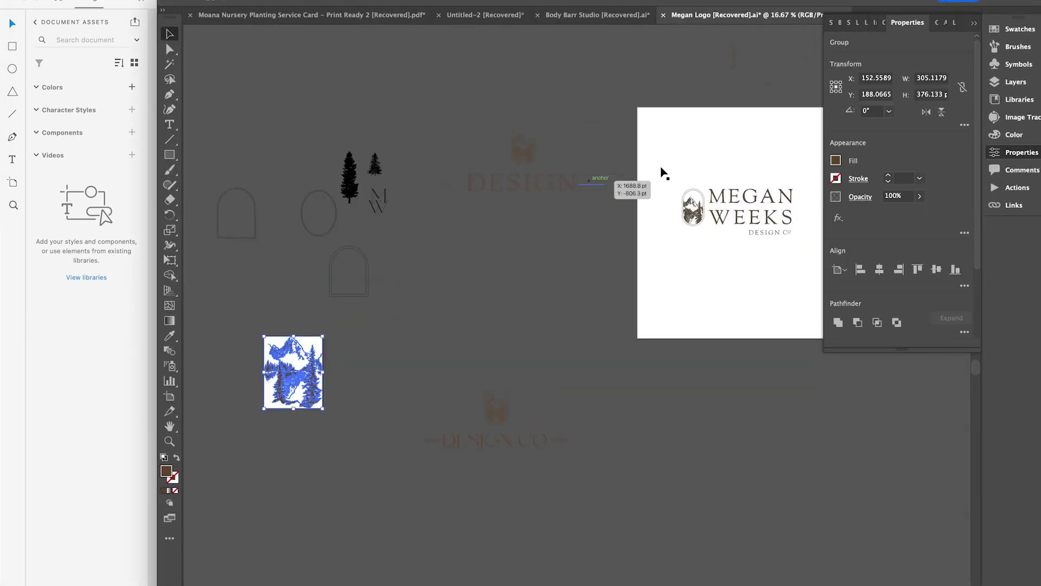
scroll(660, 170, "right", 10)
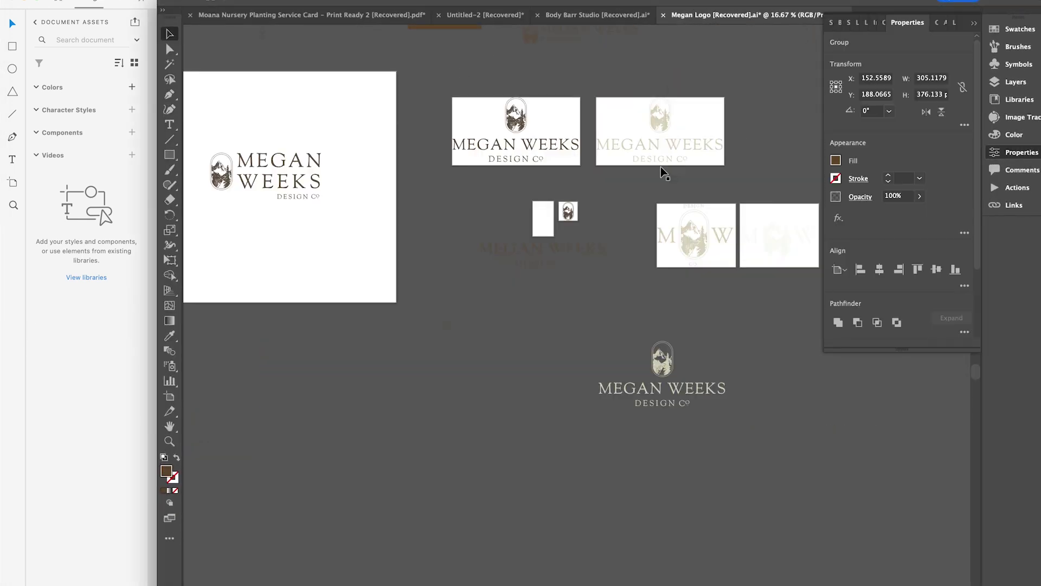
scroll(661, 167, "right", 8)
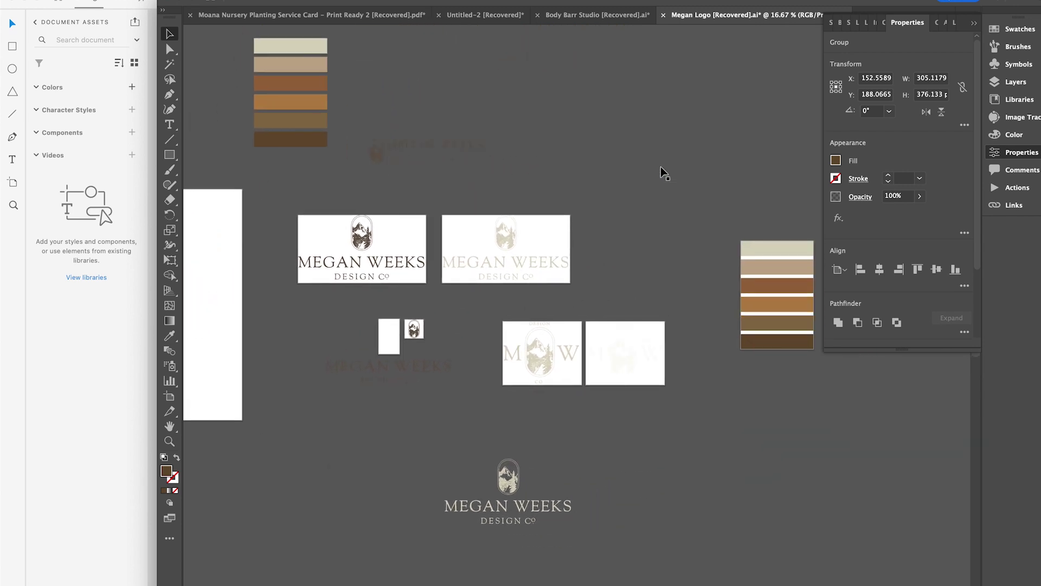
left_click(700, 278)
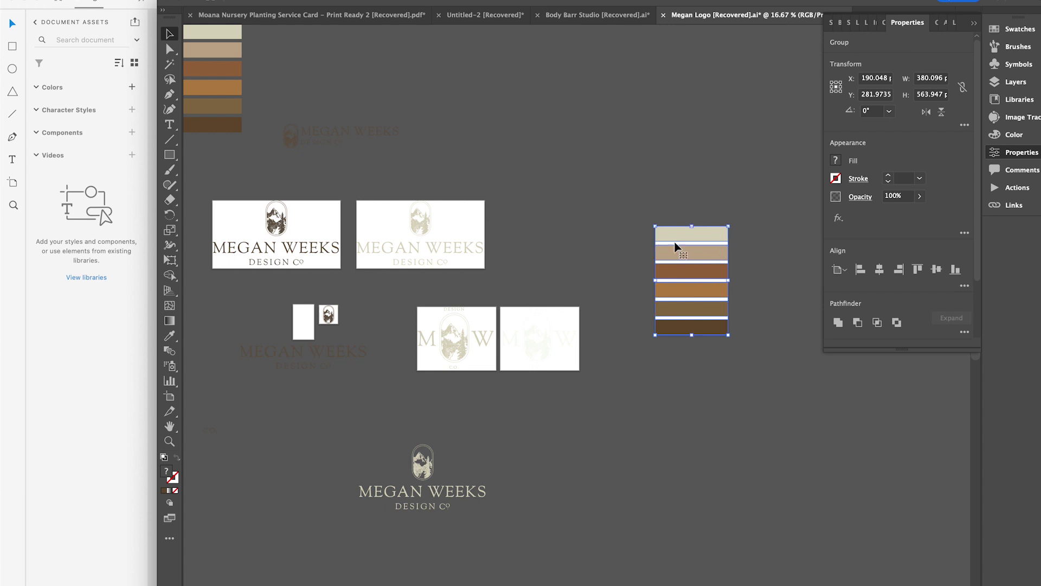
left_click(103, 365)
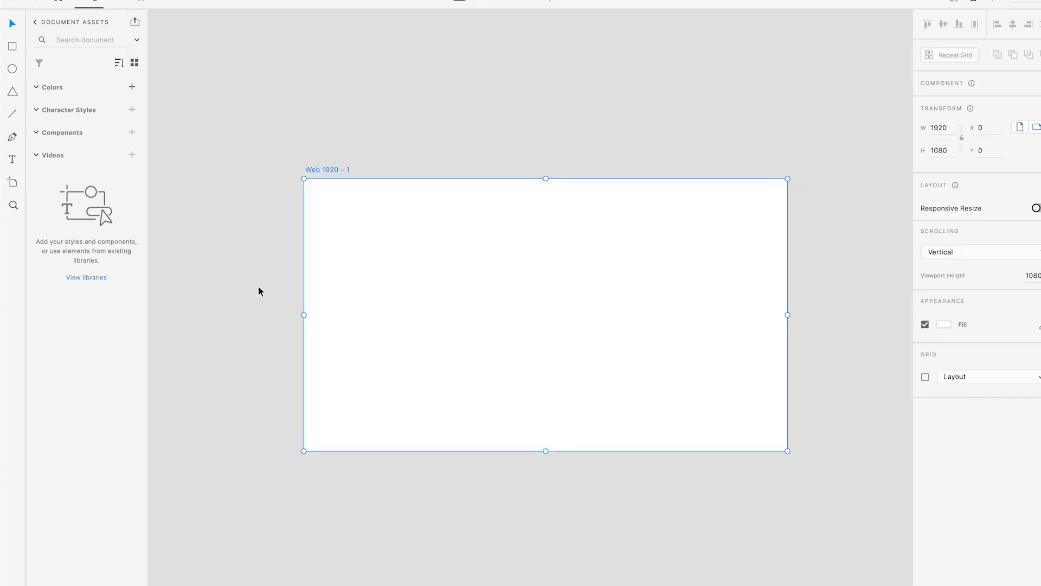
Paste the swatch stack beside the artboard and ungroup it into separate rectangles
key("super+v")
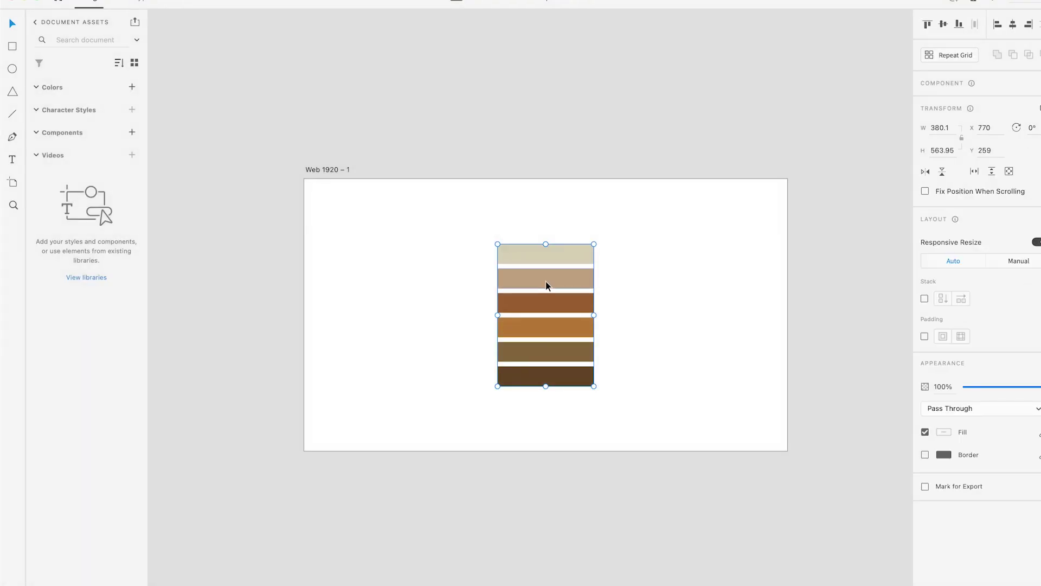
left_click_drag(545, 280, 201, 258)
scroll(337, 252, "left", 5)
right_click(350, 255)
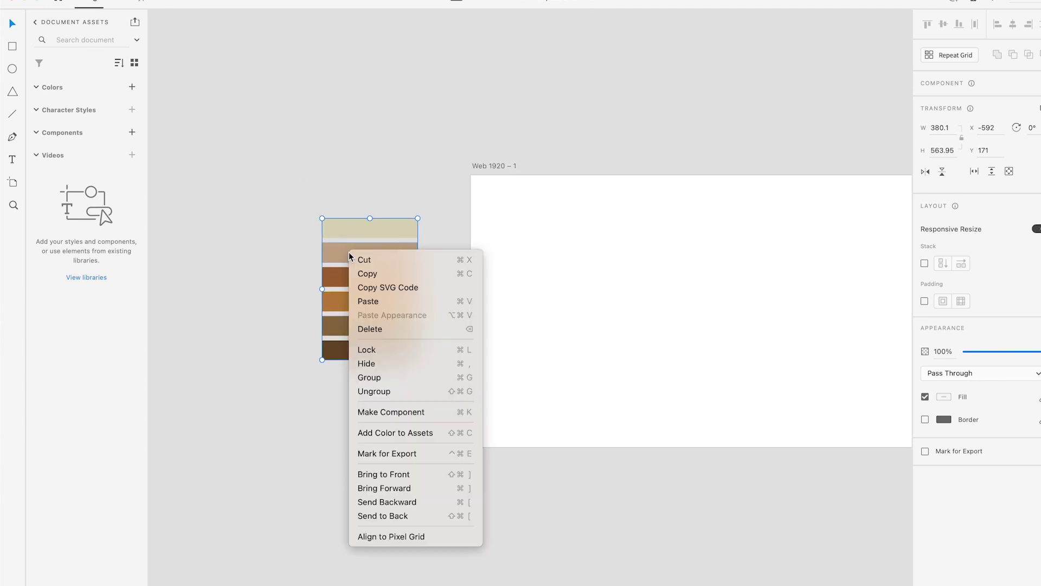
left_click(398, 394)
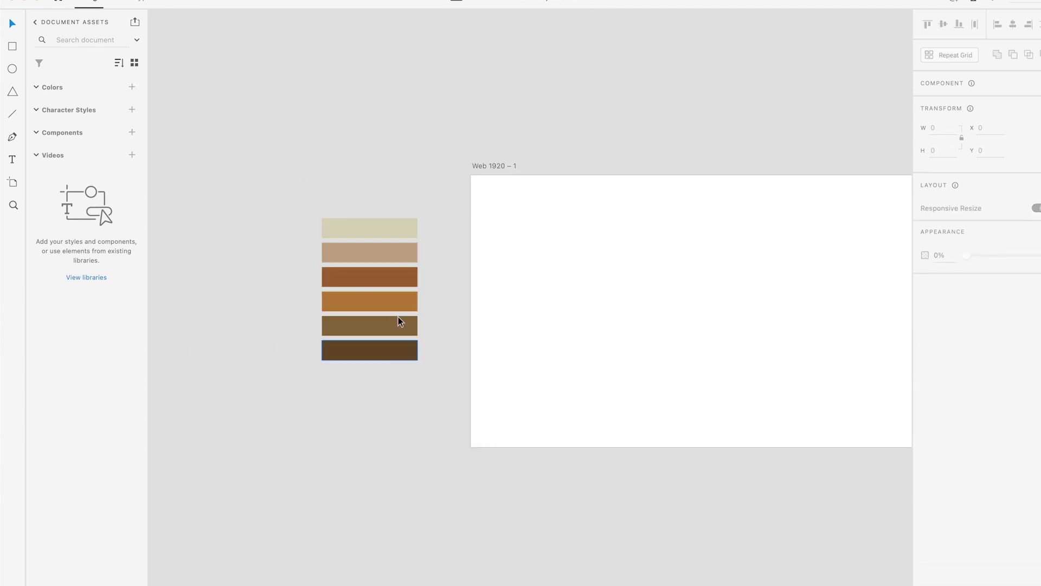
Add the six swatch colours, #DAD5BF to #684D2F, to Document Colors and delete the swatches
left_click(398, 226)
left_click(397, 253)
left_click(396, 276)
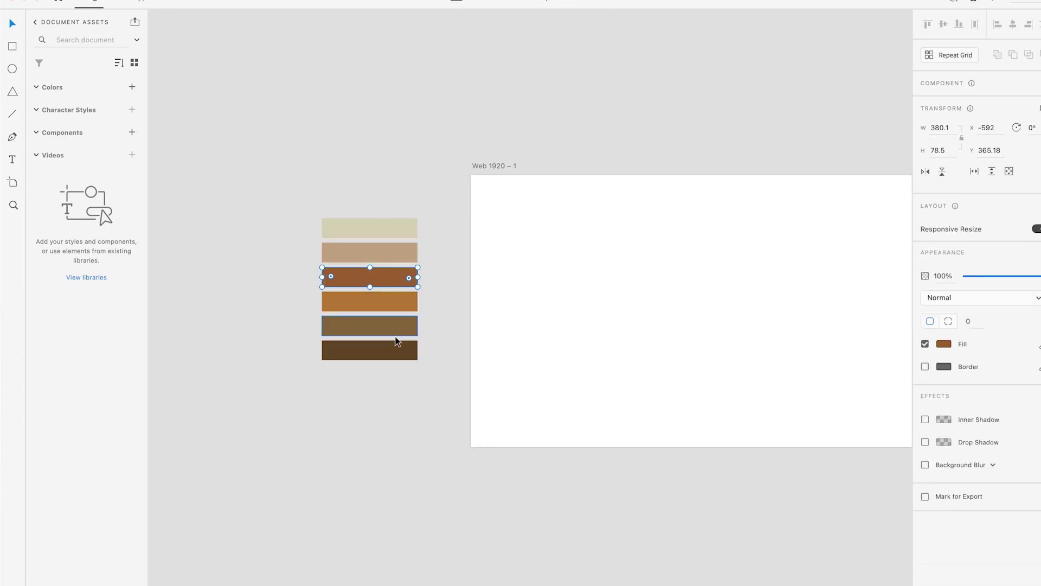
left_click_drag(399, 406, 317, 175)
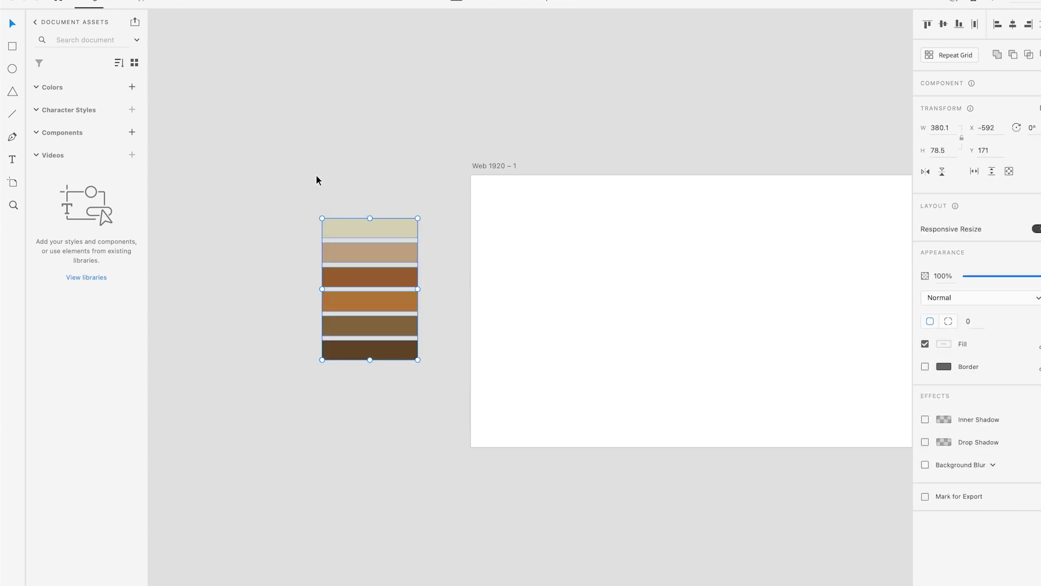
left_click(132, 87)
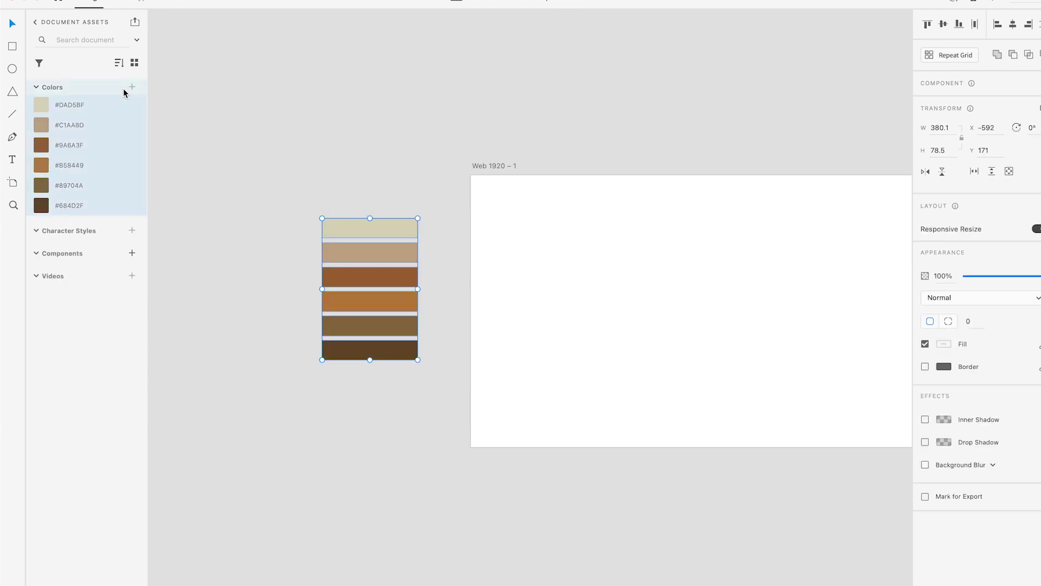
left_click(214, 255)
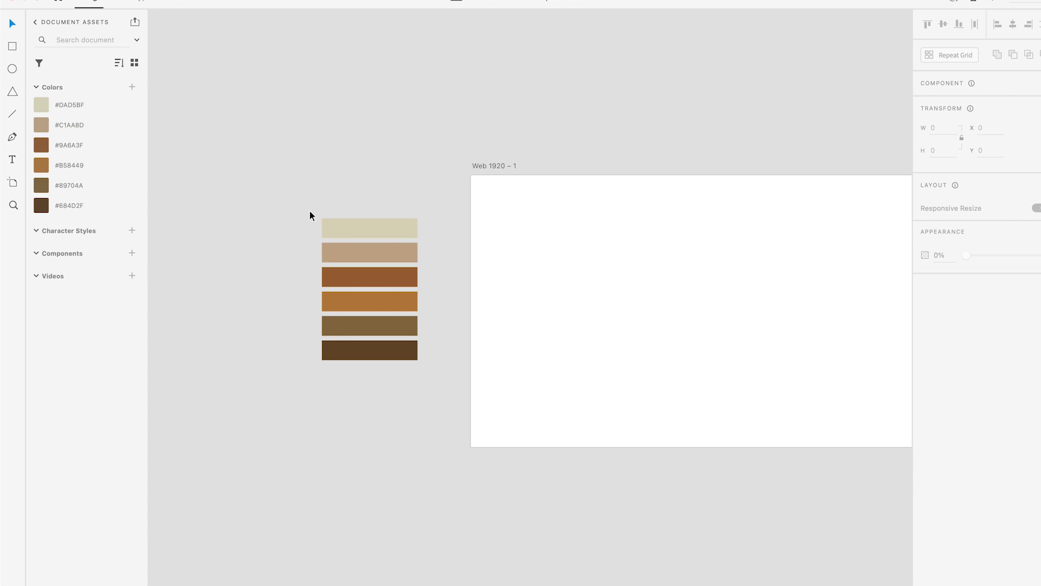
left_click_drag(310, 212, 405, 415)
key("Delete")
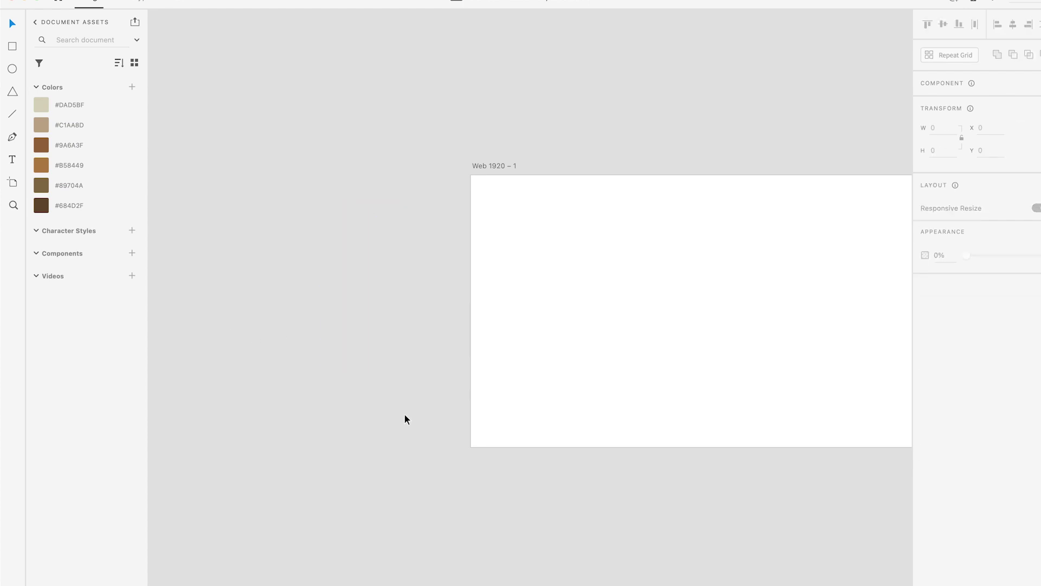
Add a heading at the artboard's top left in Sorts Mill Goudy at 45 pt
scroll(574, 296, "right", 5)
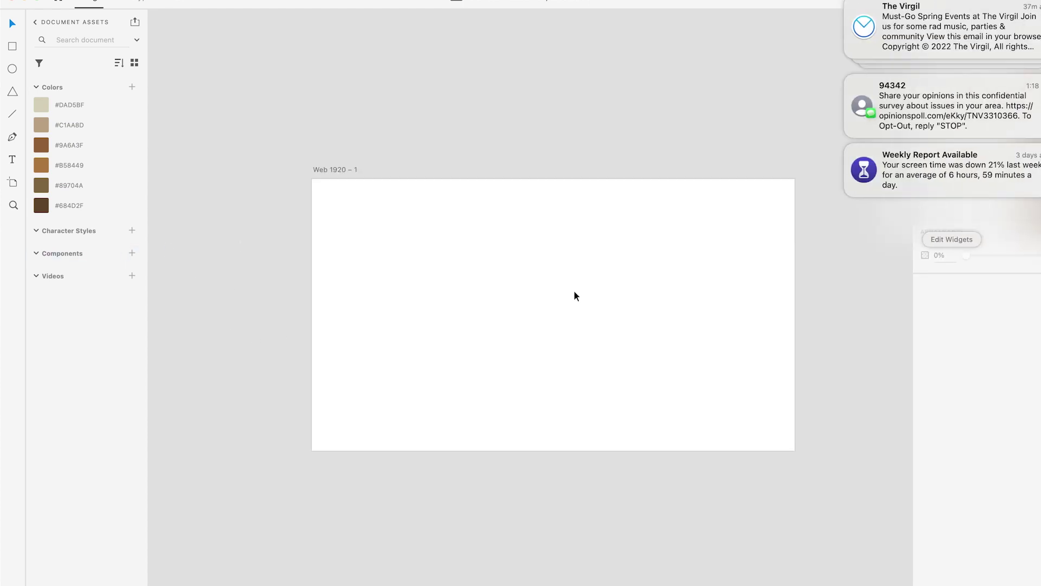
left_click(603, 277)
key("super+3")
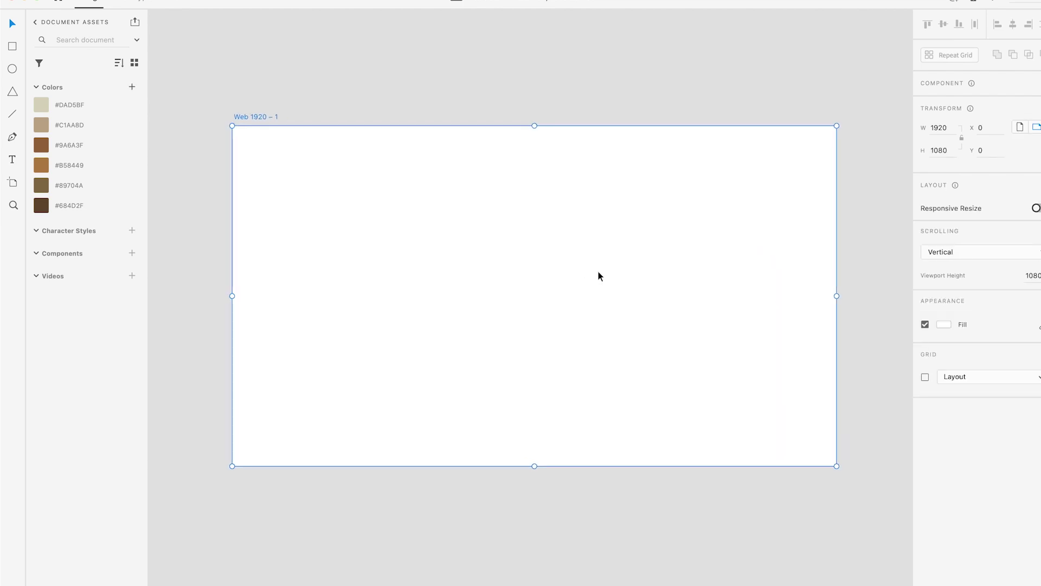
left_click(13, 159)
left_click(317, 209)
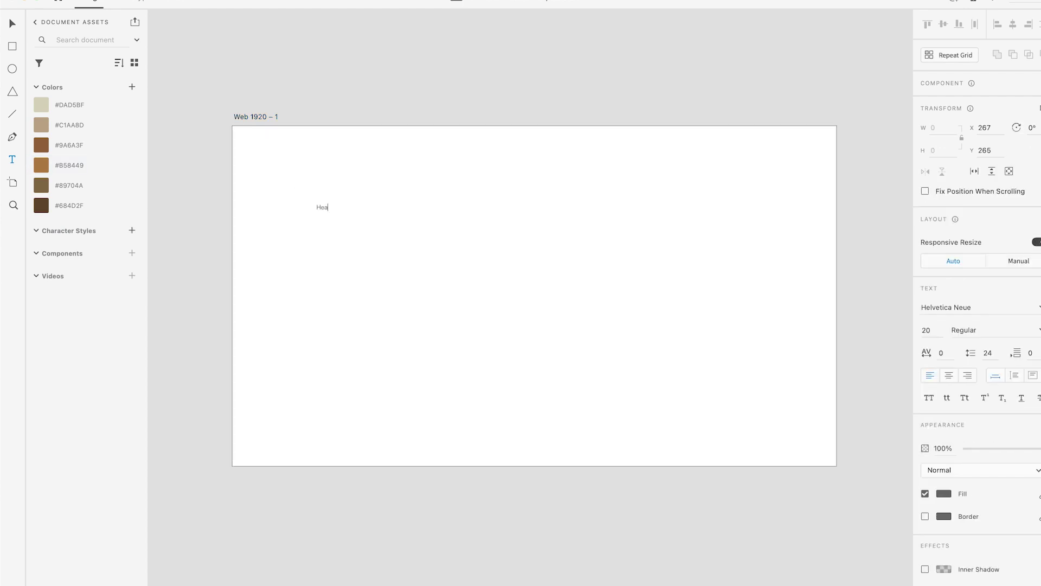
key("super+a")
left_click(974, 307)
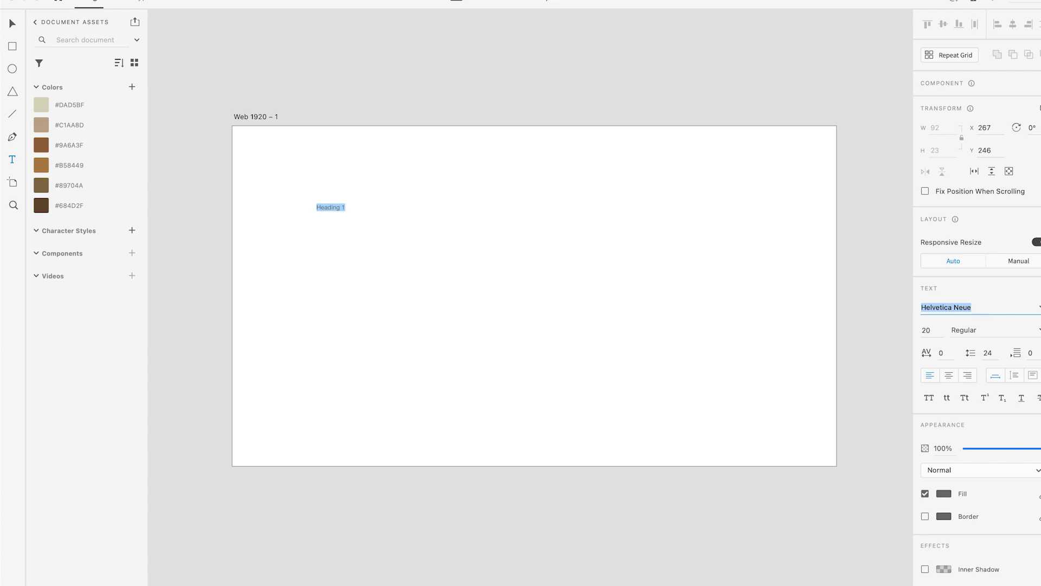
type("Sort m")
type("s")
key("Return")
left_click(938, 336)
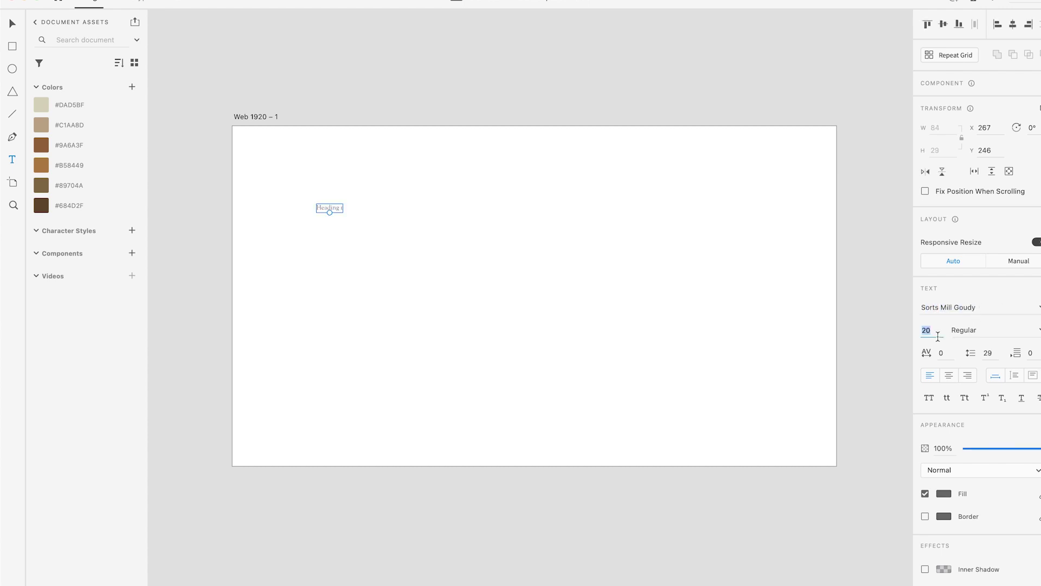
type("45")
key("Return")
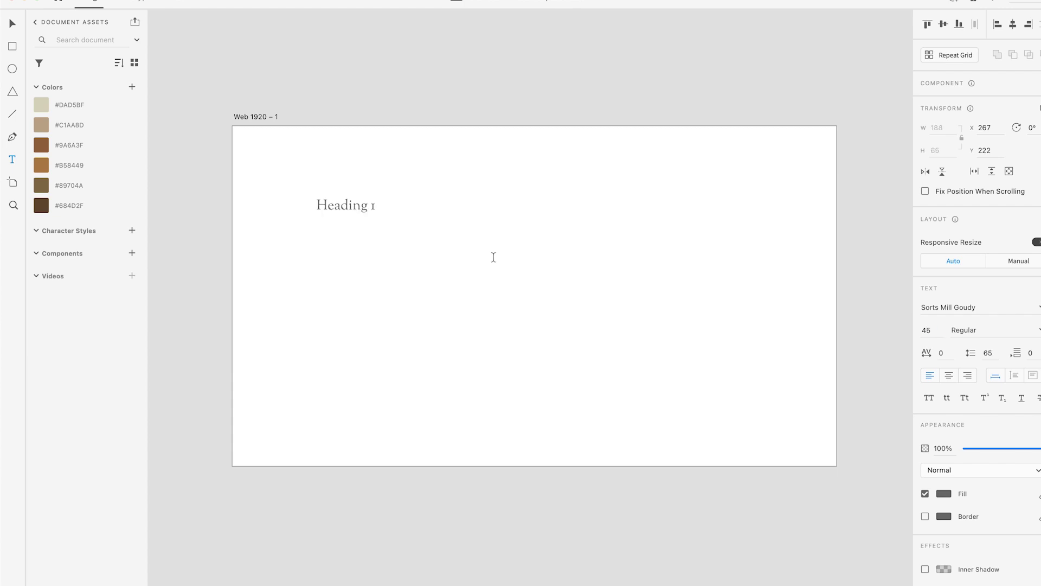
Duplicate the heading below as 'Heading 2' at 35 pt
left_click(13, 24)
left_click_drag(362, 206, 362, 232)
double_click(360, 229)
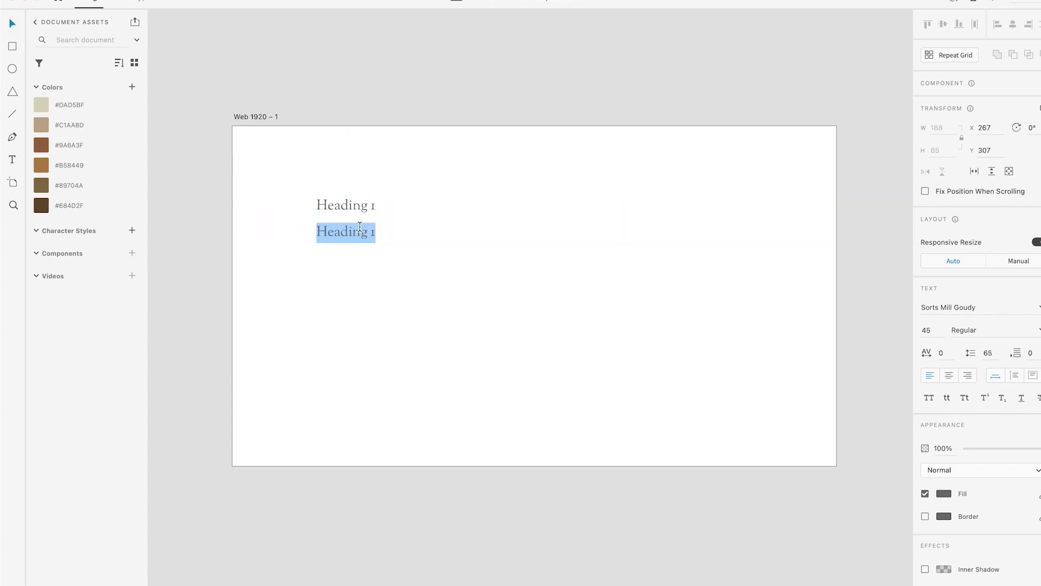
type("Heading ")
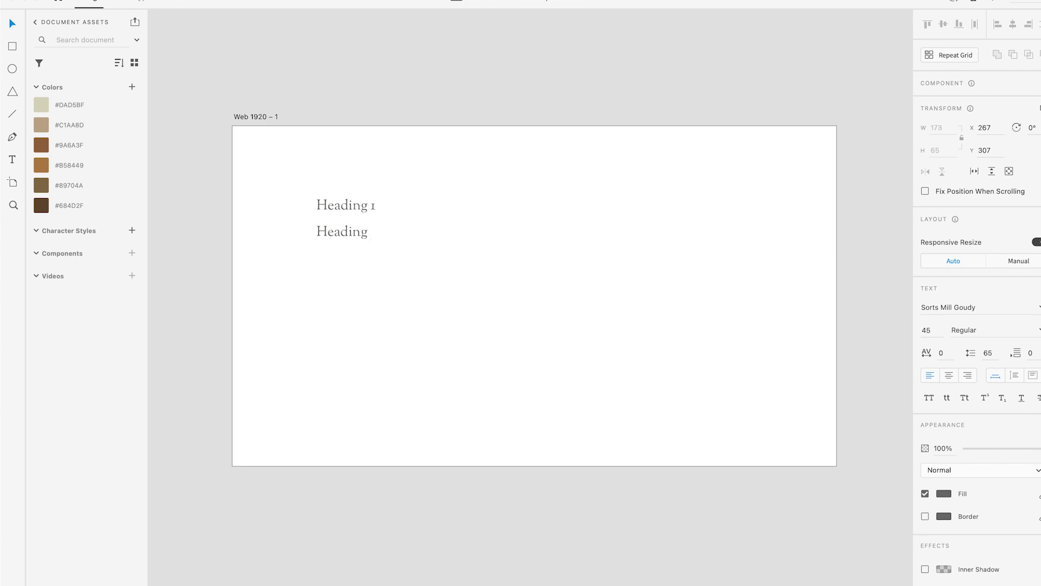
type("2")
key("super+a")
left_click(933, 334)
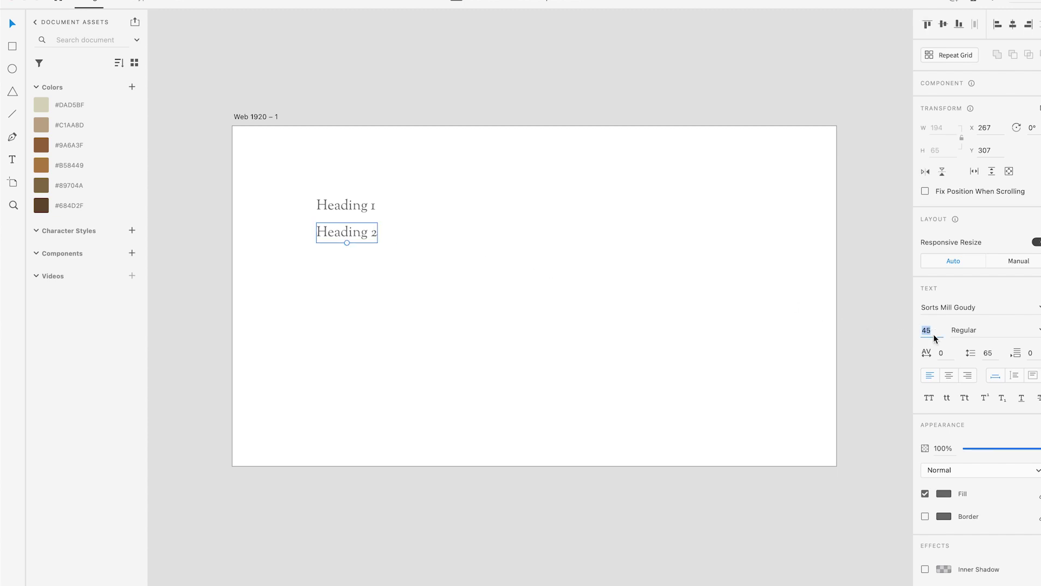
type("35")
key("Return")
Duplicate Heading 2 below it and set the copy to 25 pt
left_click_drag(343, 234, 345, 250)
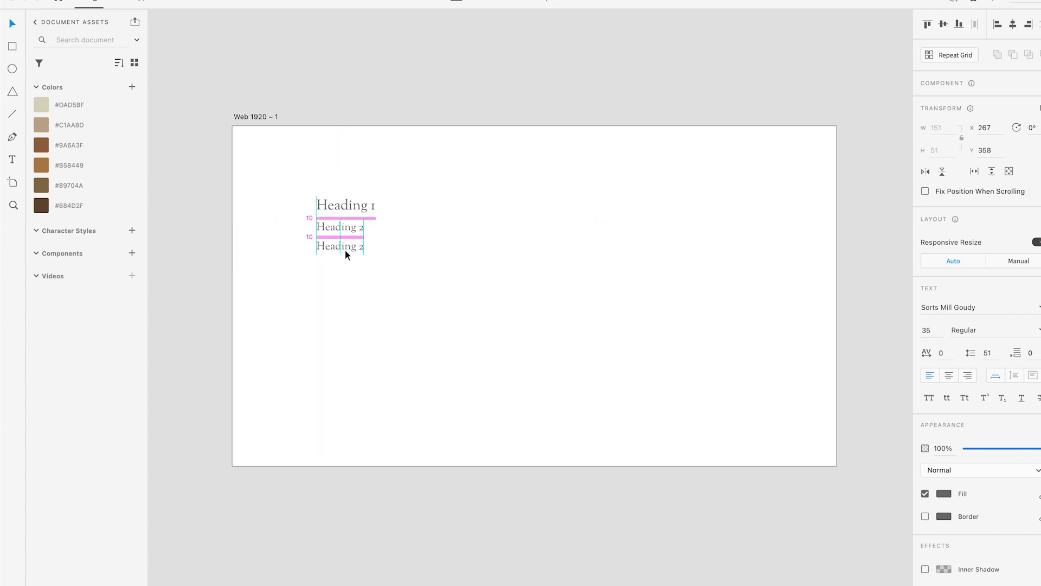
double_click(345, 248)
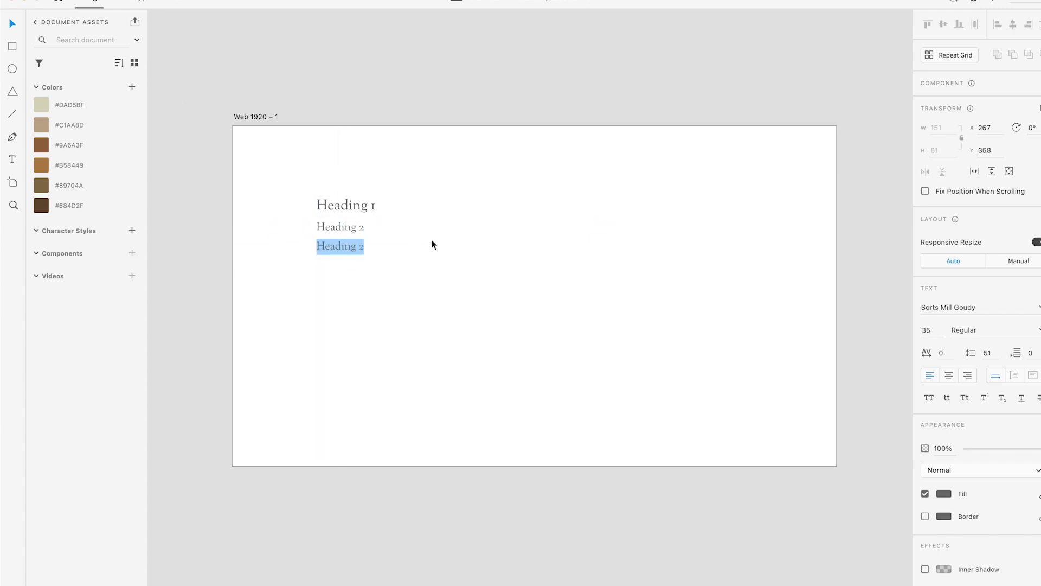
left_click(928, 331)
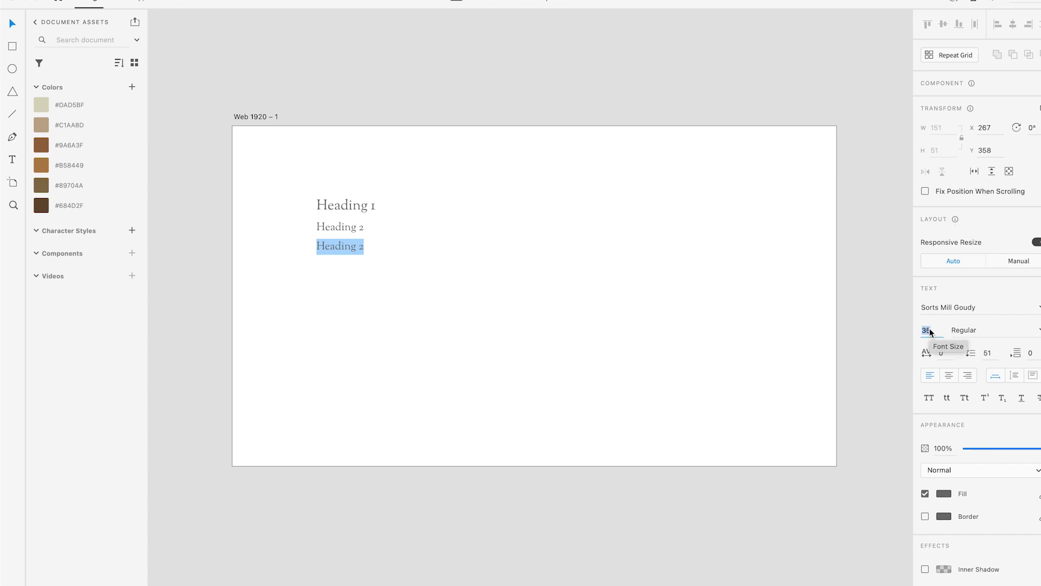
type("25")
key("Return")
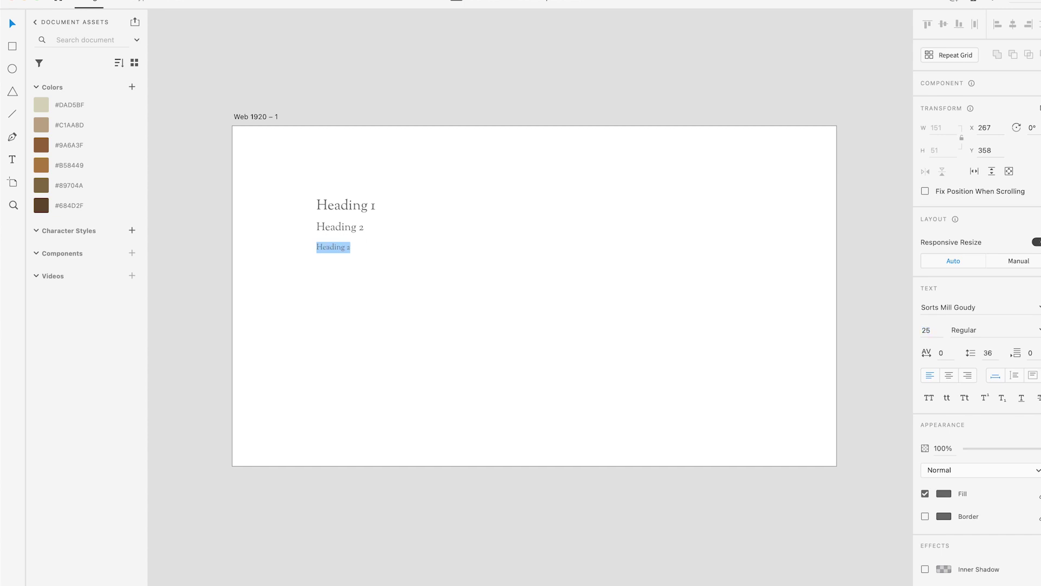
key("Escape")
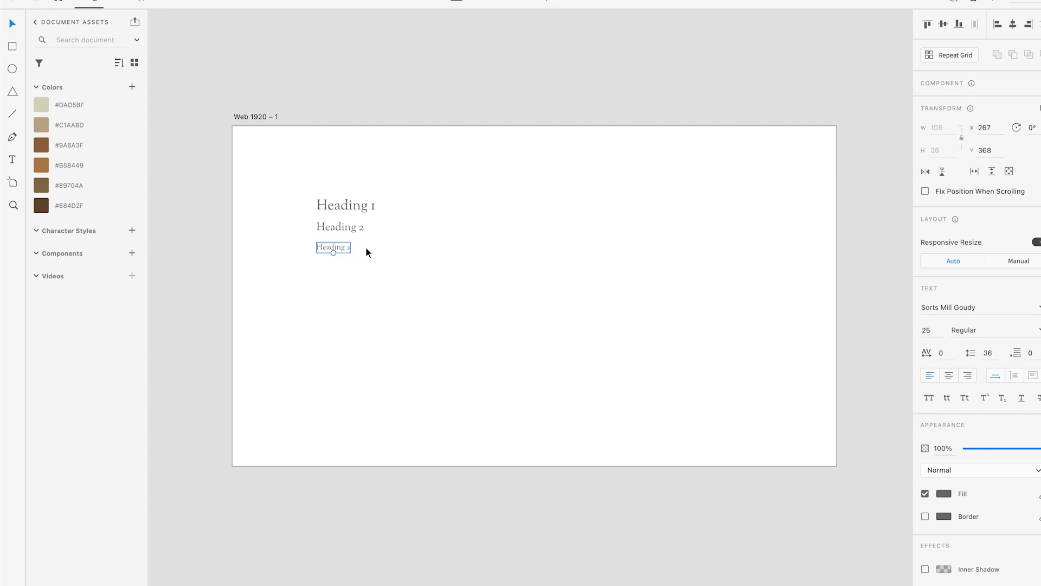
Add a fourth copy named 'Heading 4' at 18 pt and select all four headings
left_click_drag(347, 251, 347, 272)
key("Return")
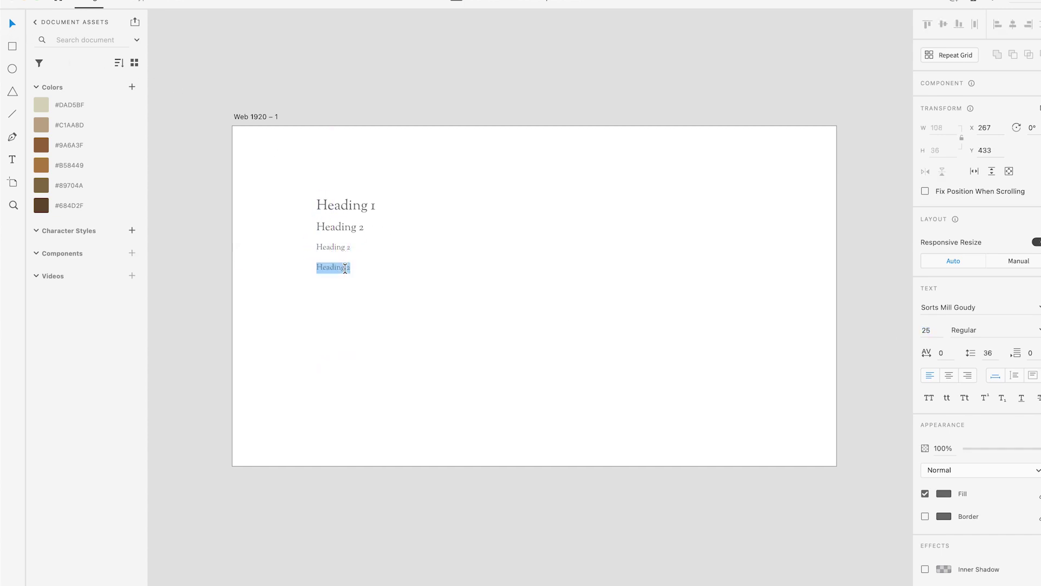
type("Heading 3")
key("BackSpace")
type("4")
key("Escape")
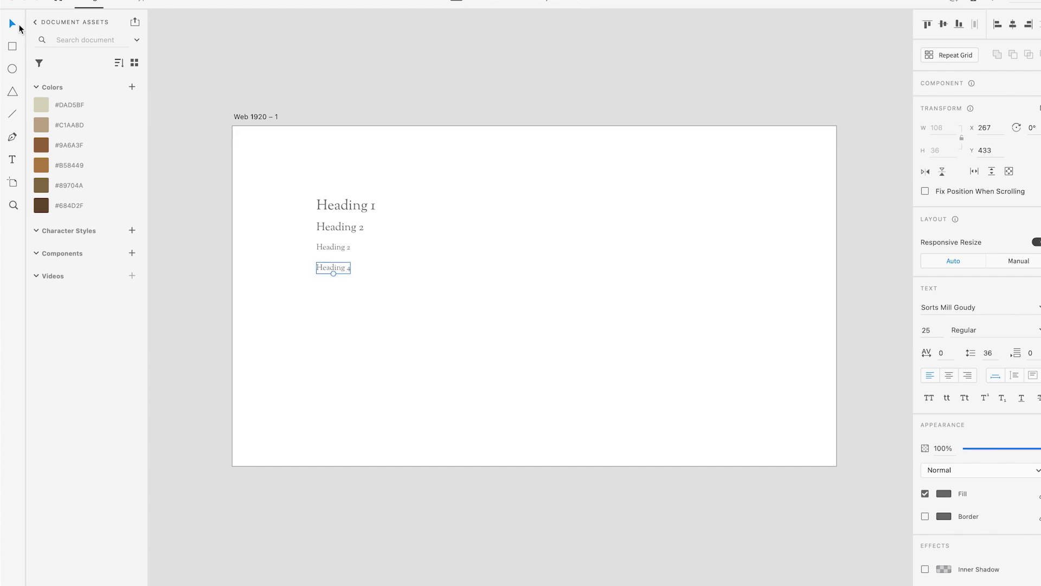
double_click(928, 330)
type("18")
key("Return")
left_click_drag(416, 299, 287, 172)
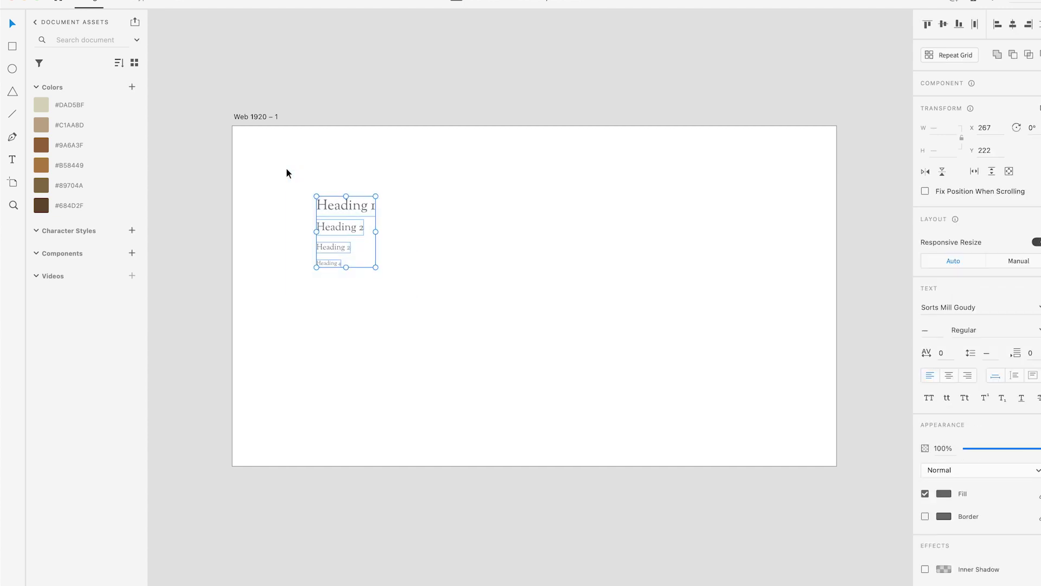
Save the four headings as character styles and delete the samples from the artboard
left_click(132, 230)
left_click_drag(304, 160, 361, 281)
key("Delete")
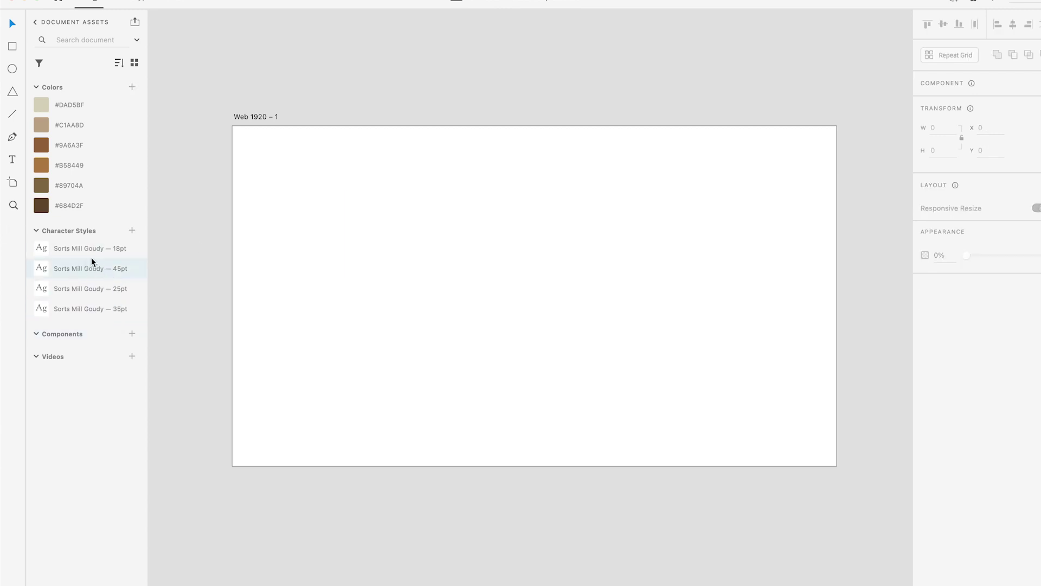
Rename the four heading character styles H1, H2, H3 and H4
double_click(87, 307)
type("H1")
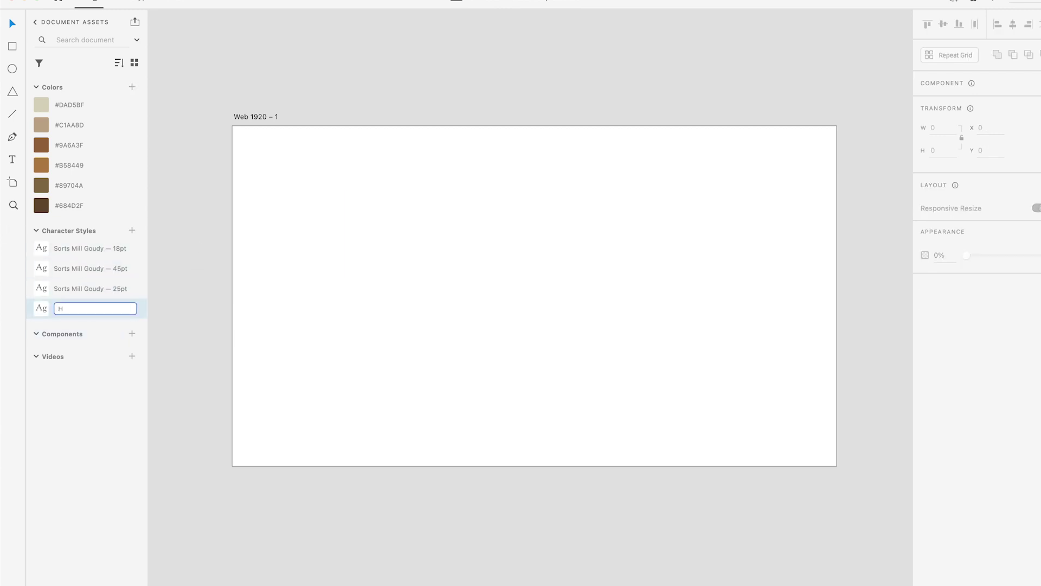
key("Return")
double_click(95, 291)
type("H2")
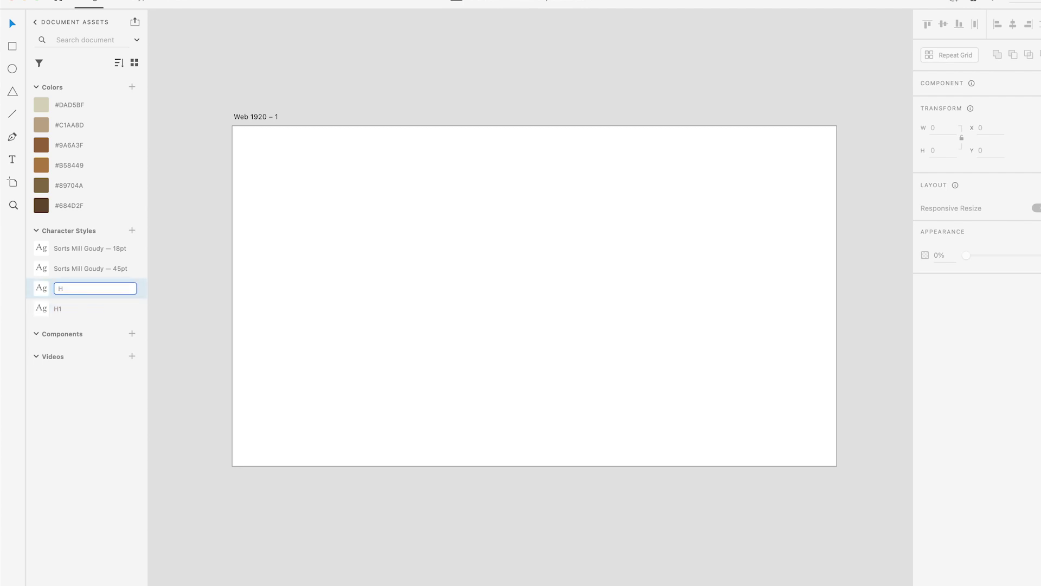
key("Return")
double_click(95, 269)
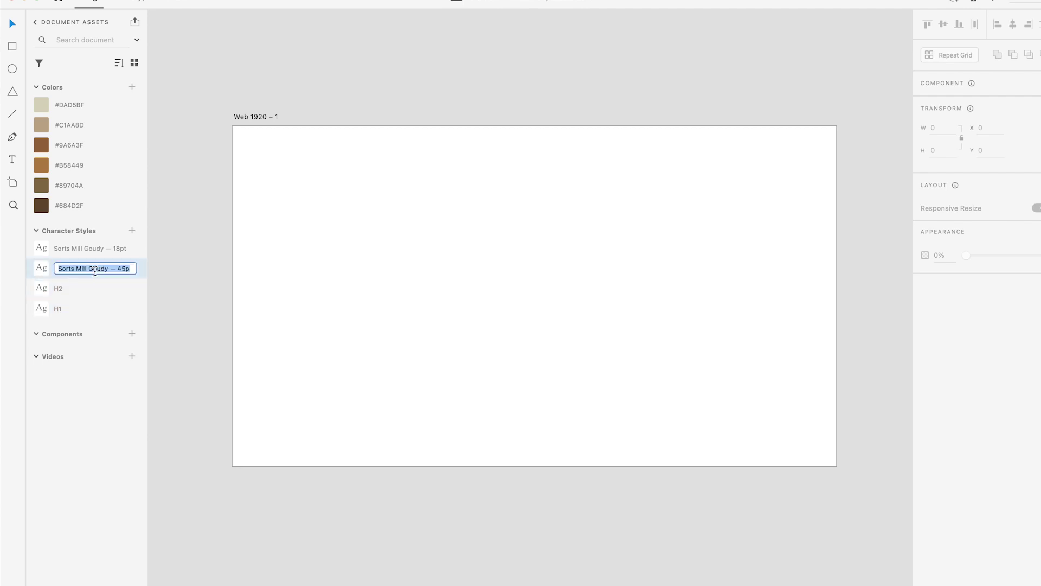
type("H3")
key("Return")
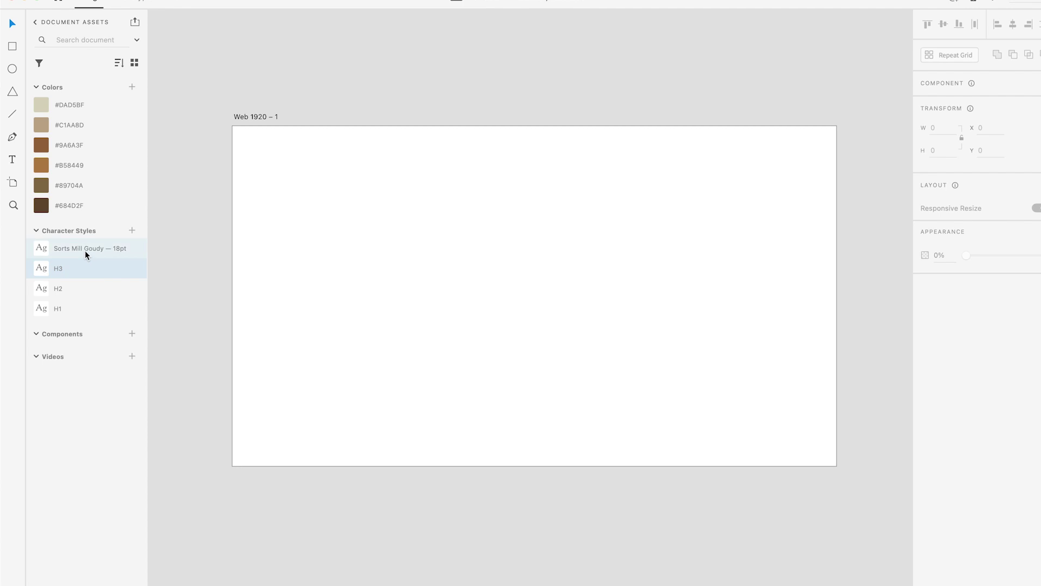
double_click(85, 249)
type("H4")
key("Return")
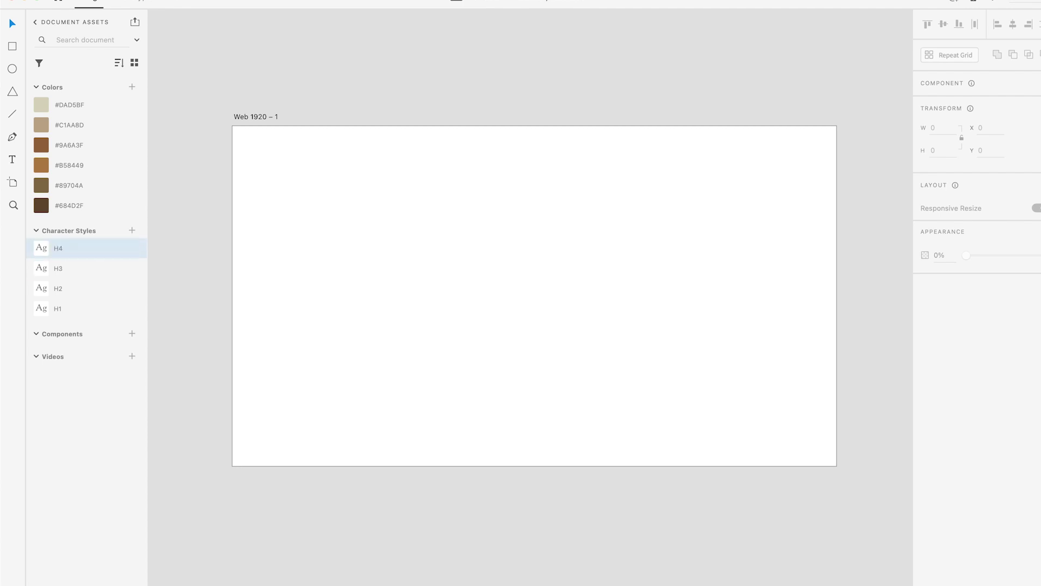
left_click(356, 252)
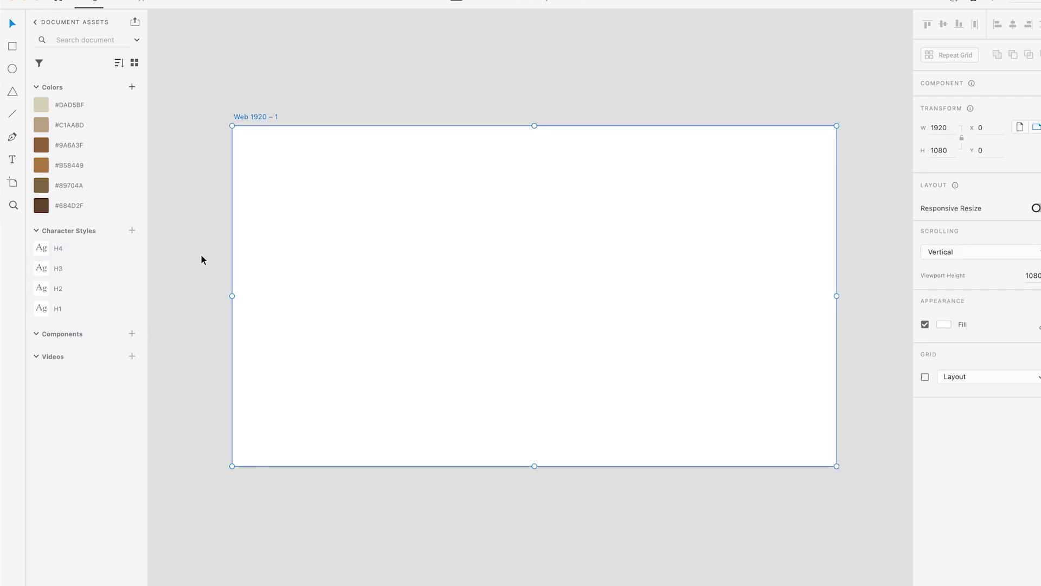
Create a Body text sample set in Overpass at 14 pt
left_click(12, 159)
left_click(432, 218)
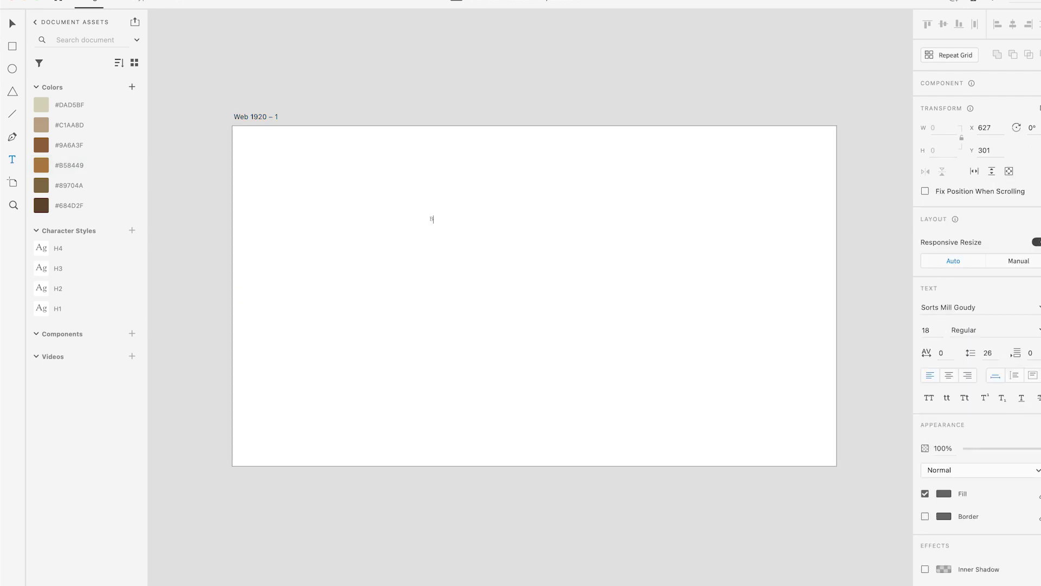
key("Escape")
left_click(984, 314)
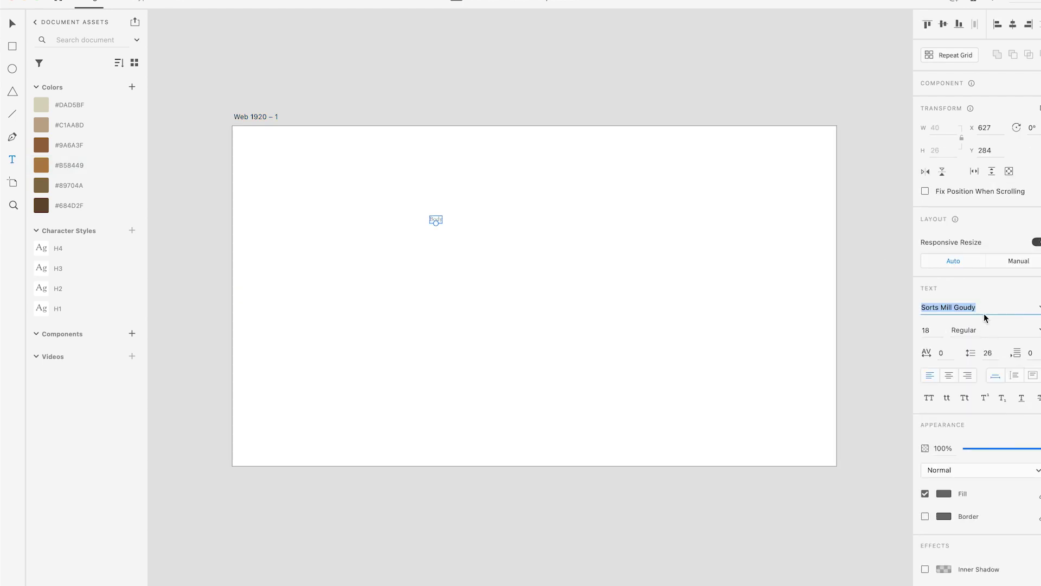
type("Overpass")
key("Return")
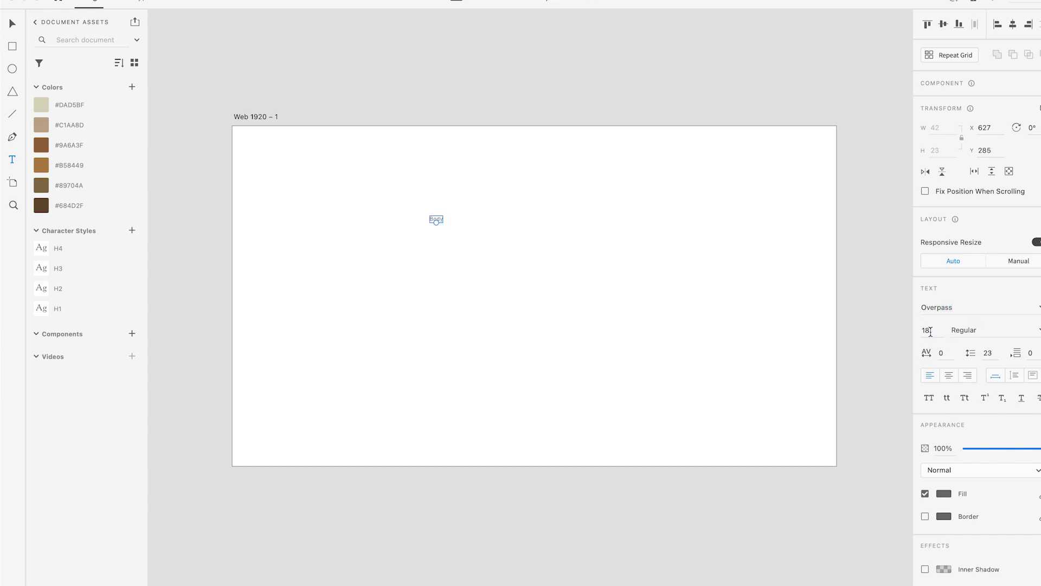
left_click(930, 331)
type("14")
key("Return")
Save the Overpass 14 pt text as a character style and deselect everything
left_click(132, 230)
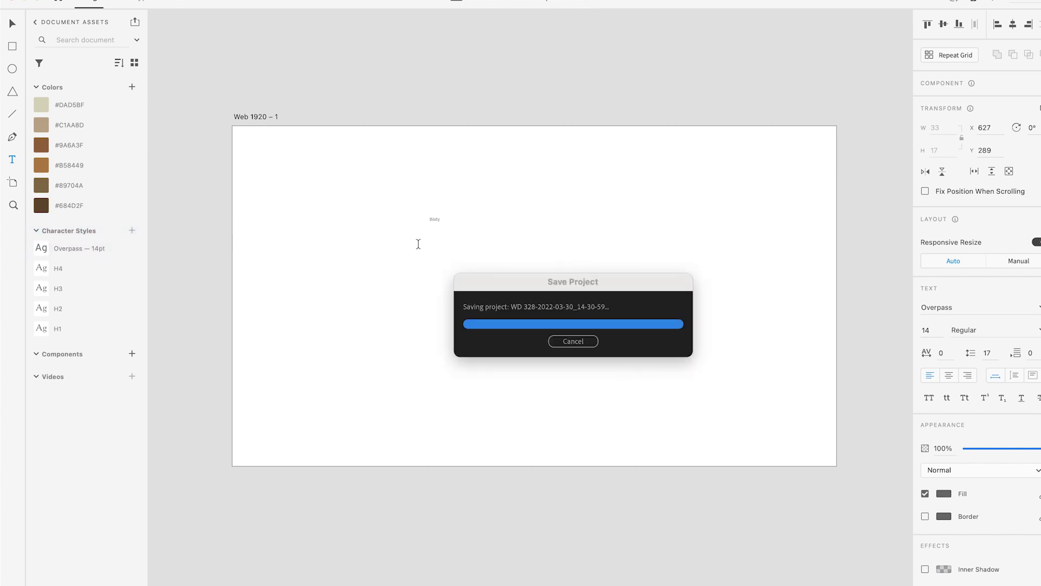
left_click(418, 244)
left_click(12, 23)
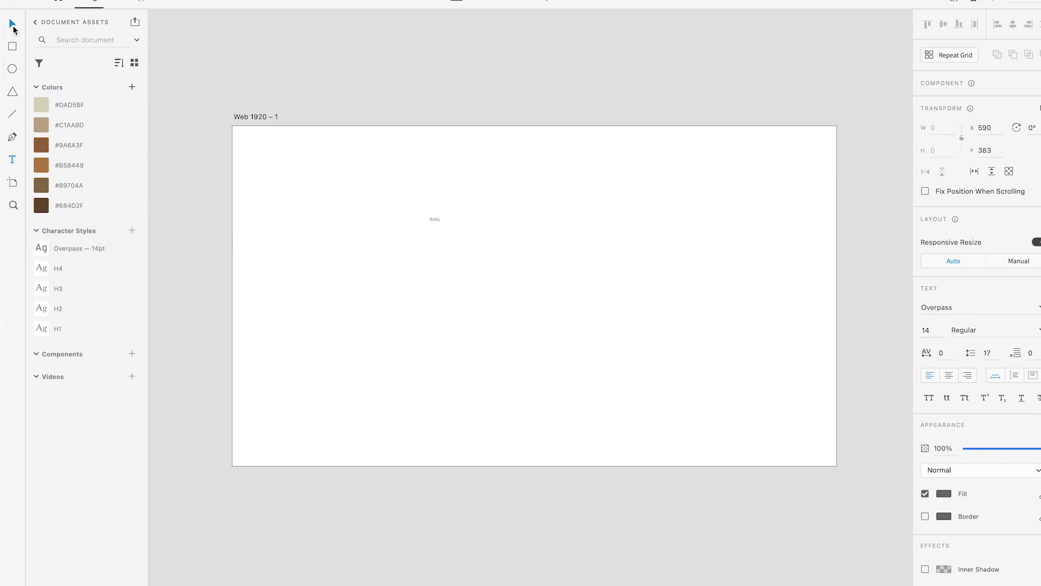
left_click_drag(384, 197, 450, 225)
left_click(518, 265)
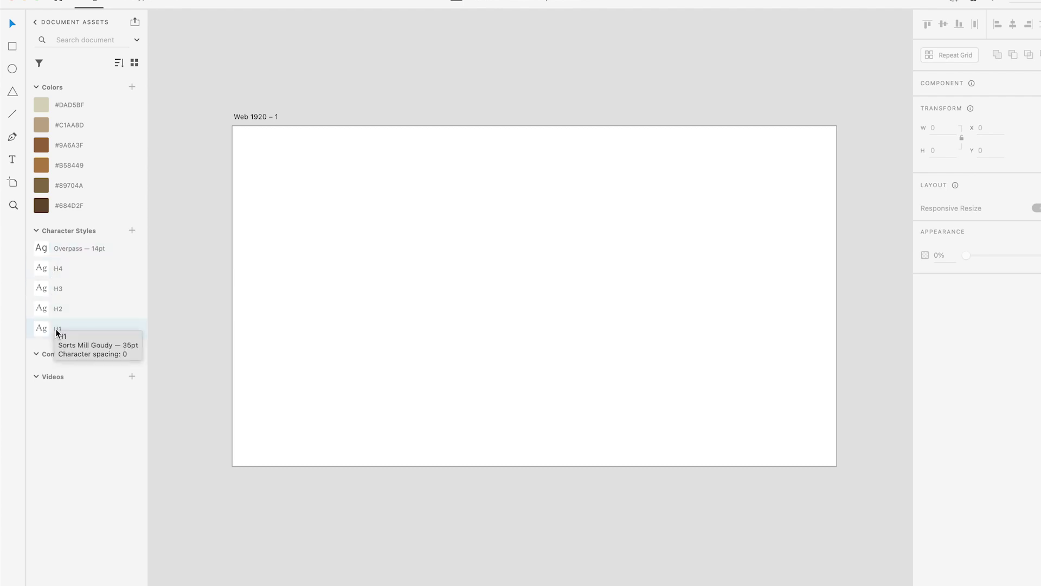
Add a text box in H1 style coloured #684D2F, save it as a character style, then delete it
left_click(372, 213)
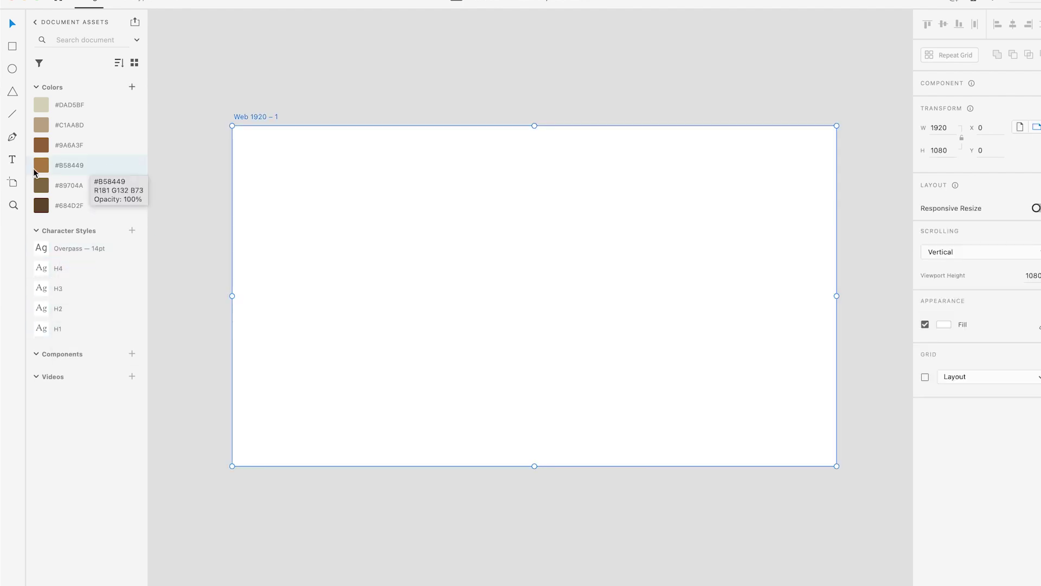
key("t")
left_click_drag(457, 299, 307, 169)
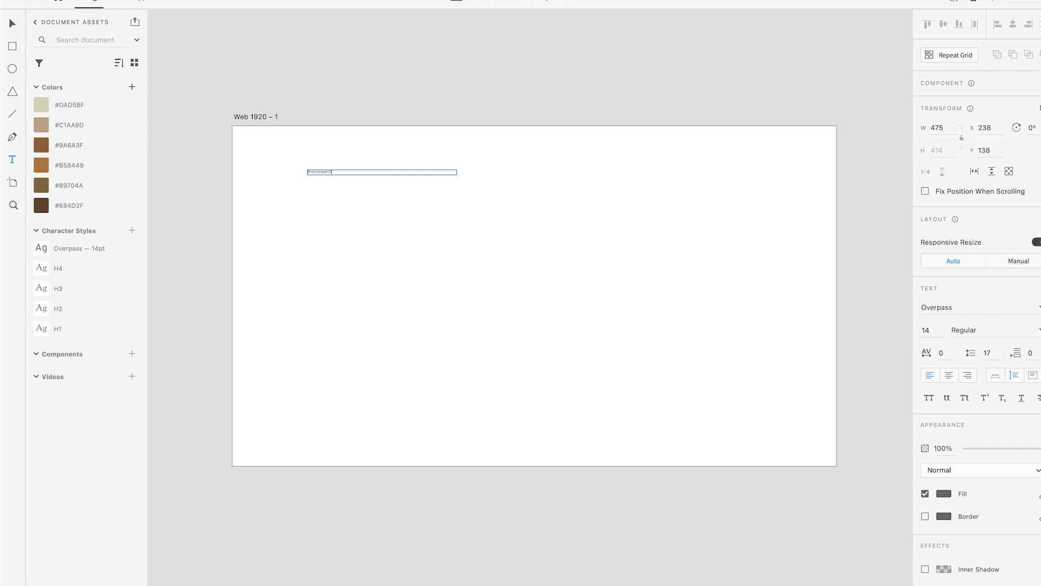
key("Escape")
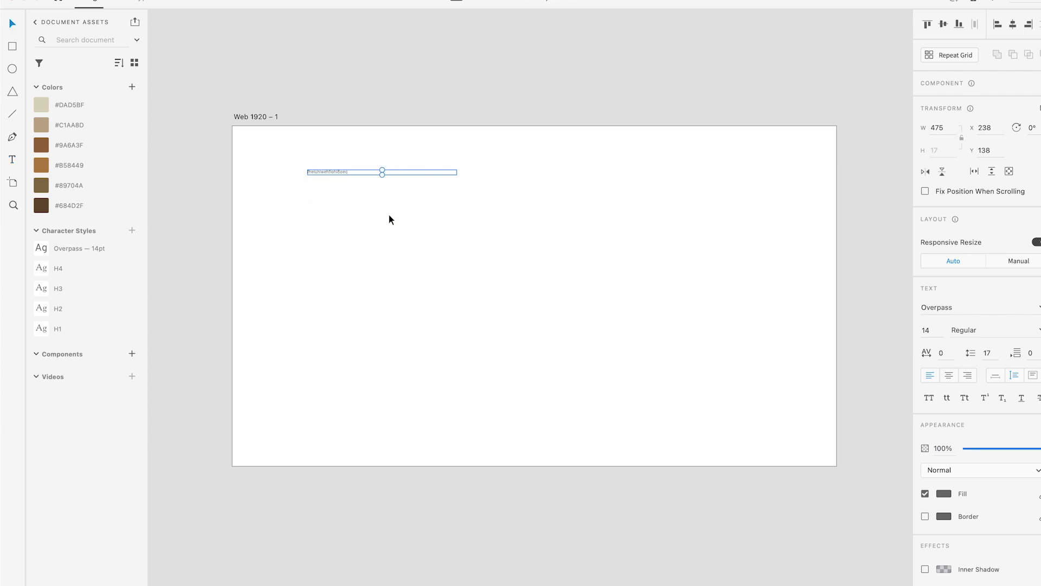
key("ctrl+equal")
key("ctrl+equal")
scroll(389, 214, "up", 3)
scroll(389, 214, "left", 2)
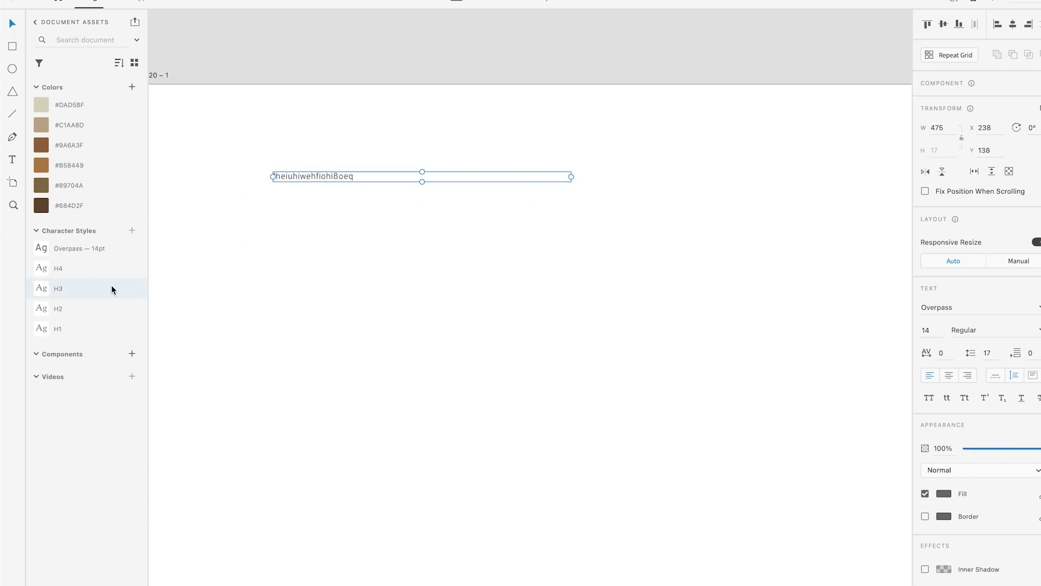
left_click(68, 329)
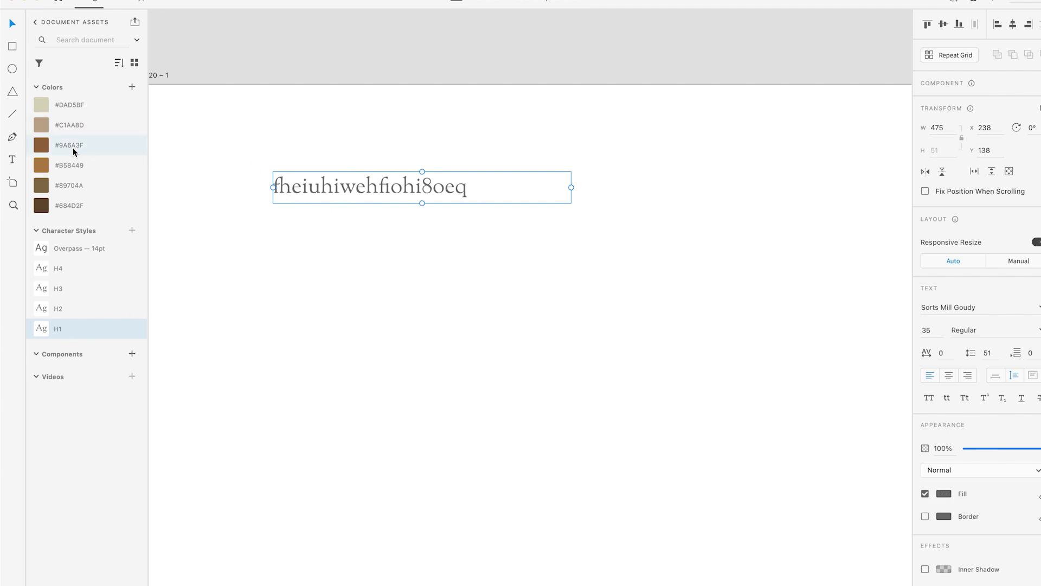
left_click(69, 205)
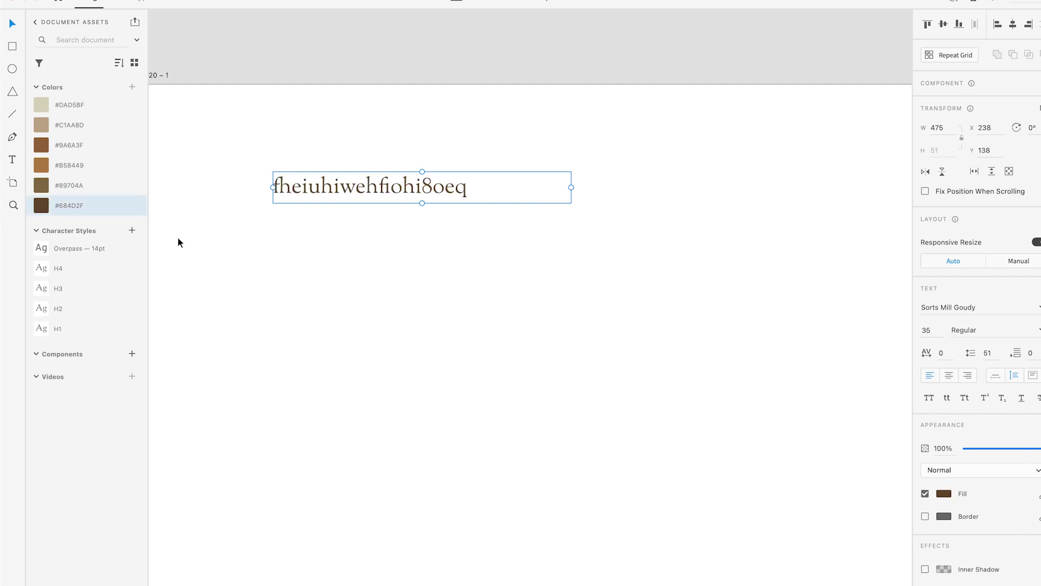
left_click(131, 230)
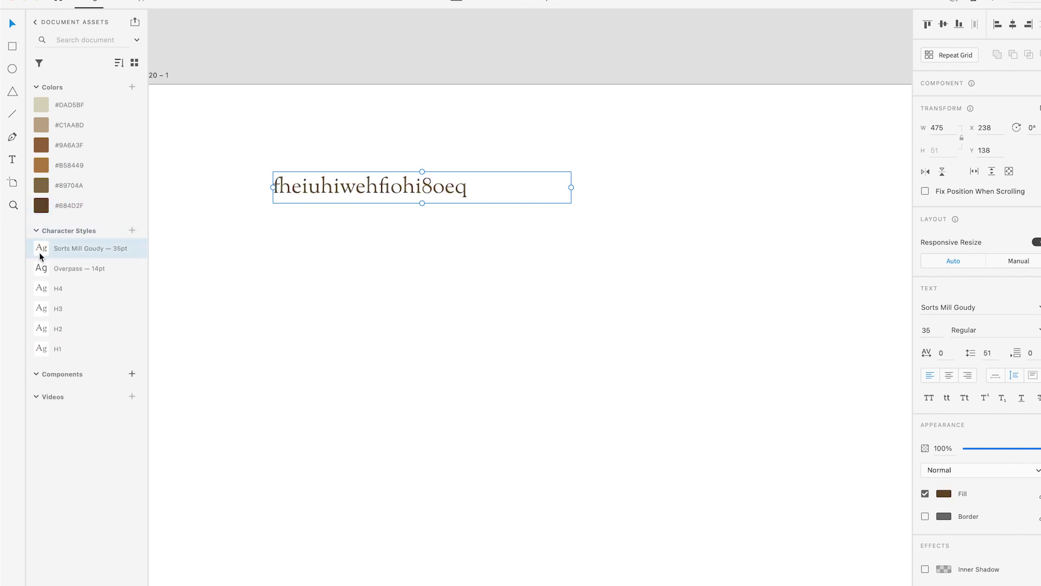
key("Delete")
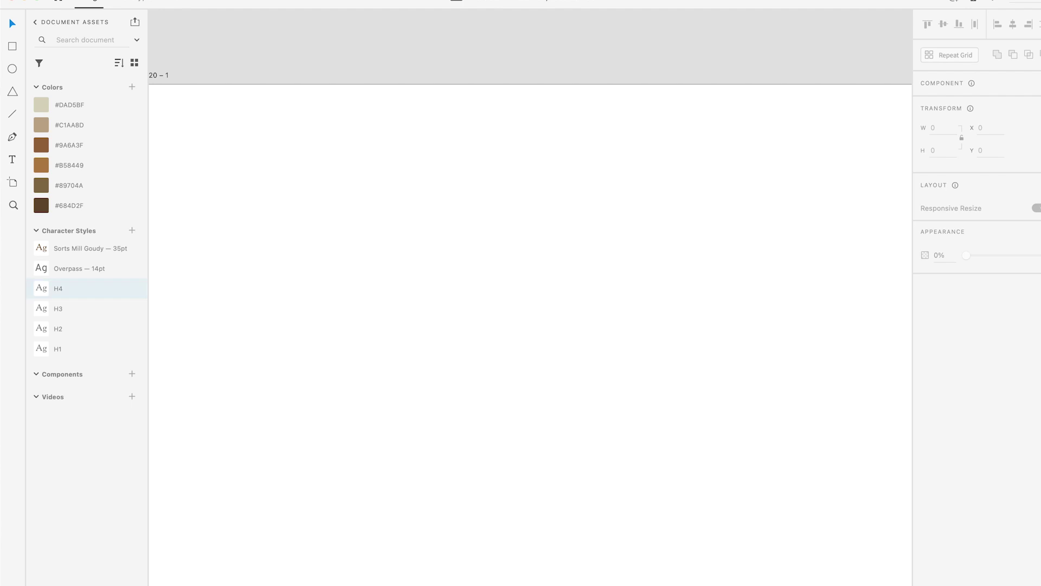
Delete the Sorts Mill Goudy character style and rename Overpass — 14pt to Body
right_click(90, 247)
left_click(109, 342)
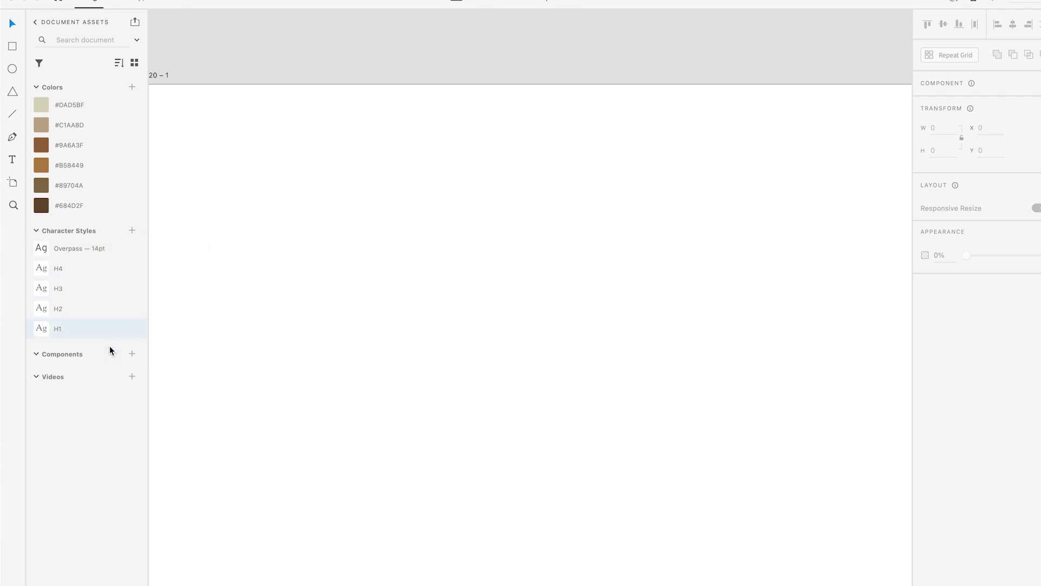
double_click(100, 249)
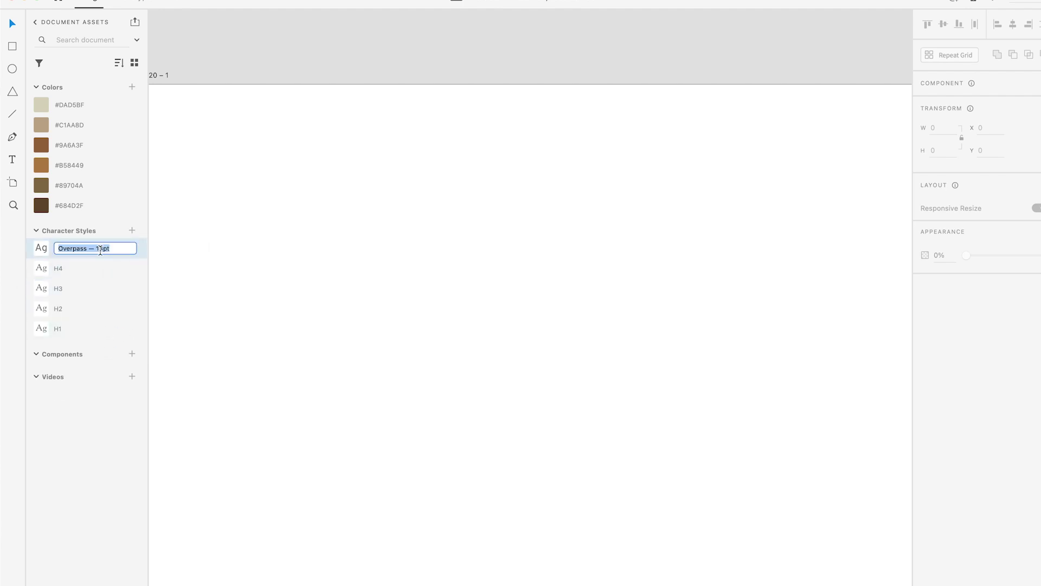
type("Body")
key("Return")
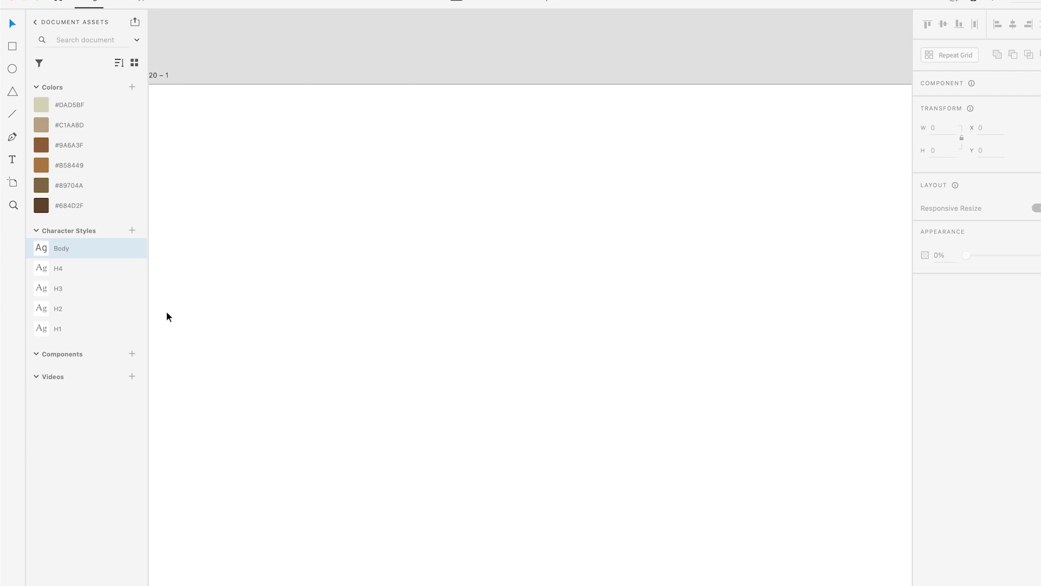
left_click(248, 315)
scroll(249, 315, "down", 2)
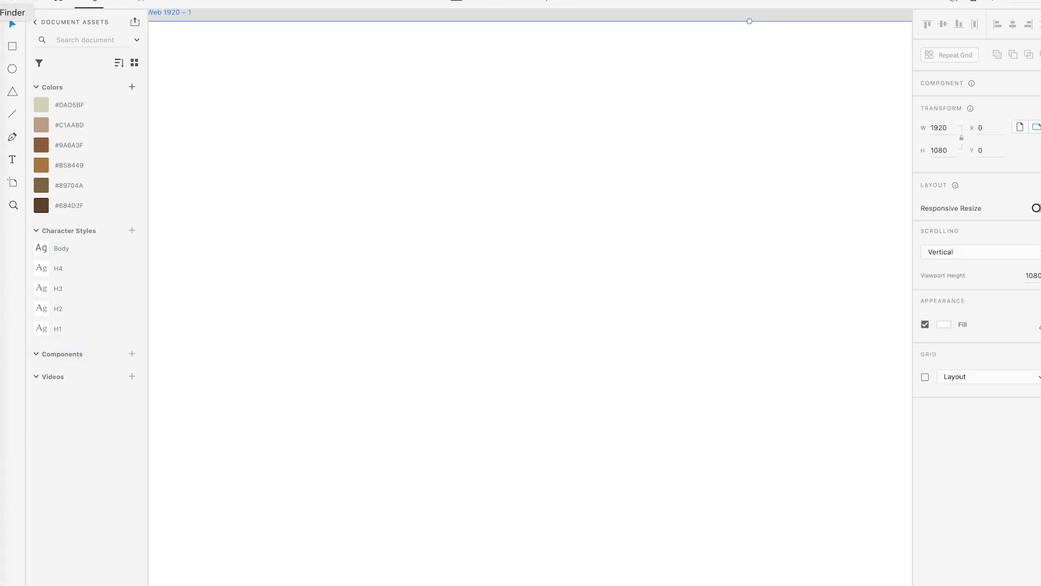
Paste the M W logo from Illustrator into XD, save it as Component 1, and remove it
left_click(2, 350)
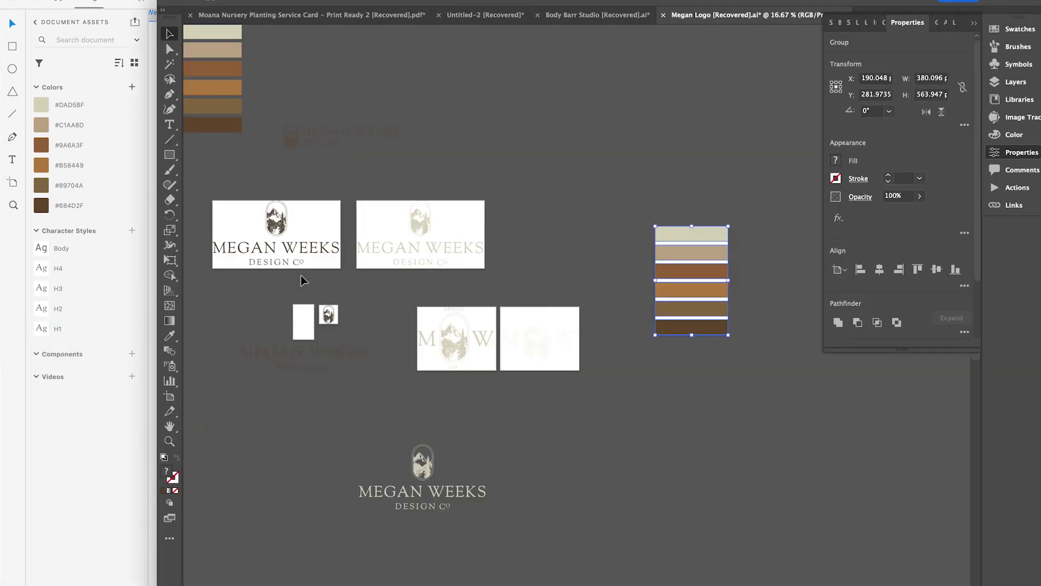
left_click(477, 341)
left_click(83, 428)
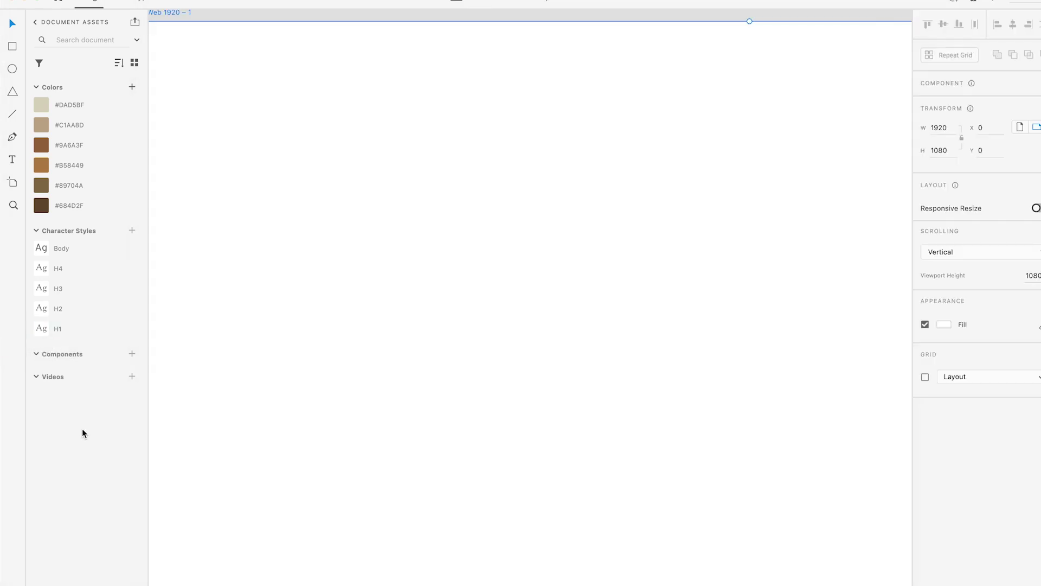
key("super+v")
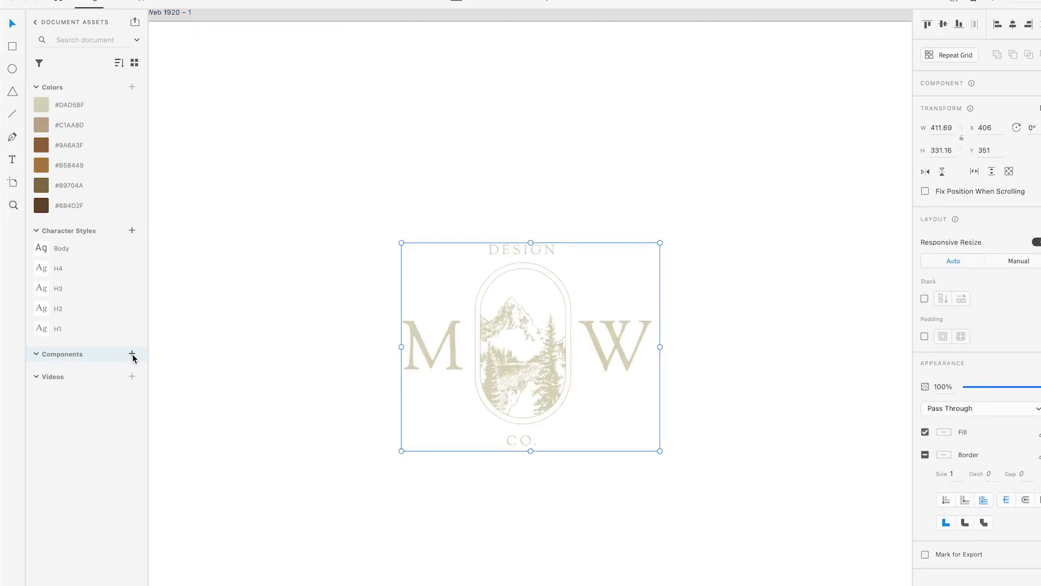
left_click(131, 353)
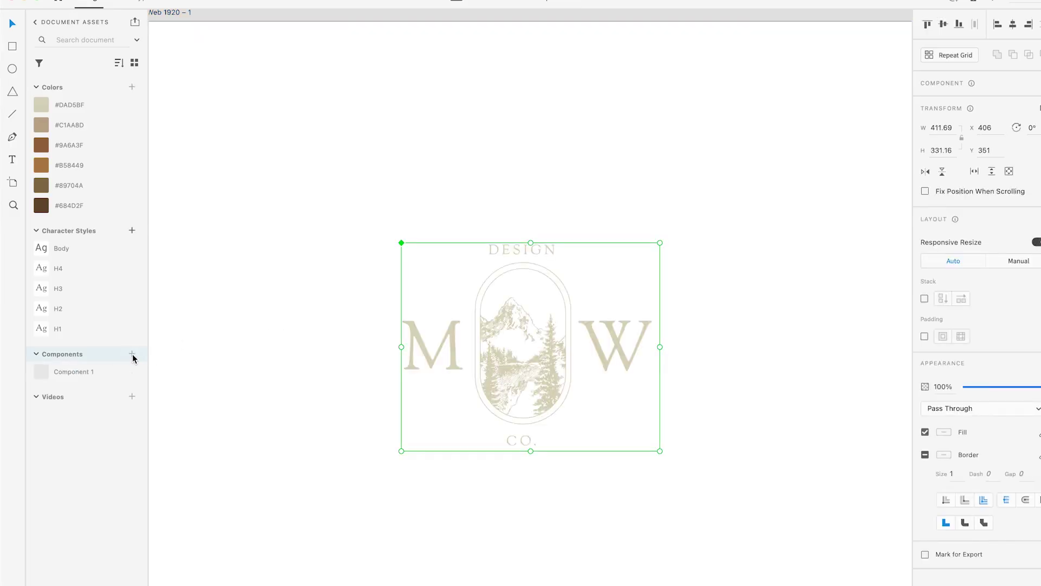
left_click_drag(316, 207, 565, 463)
key("Delete")
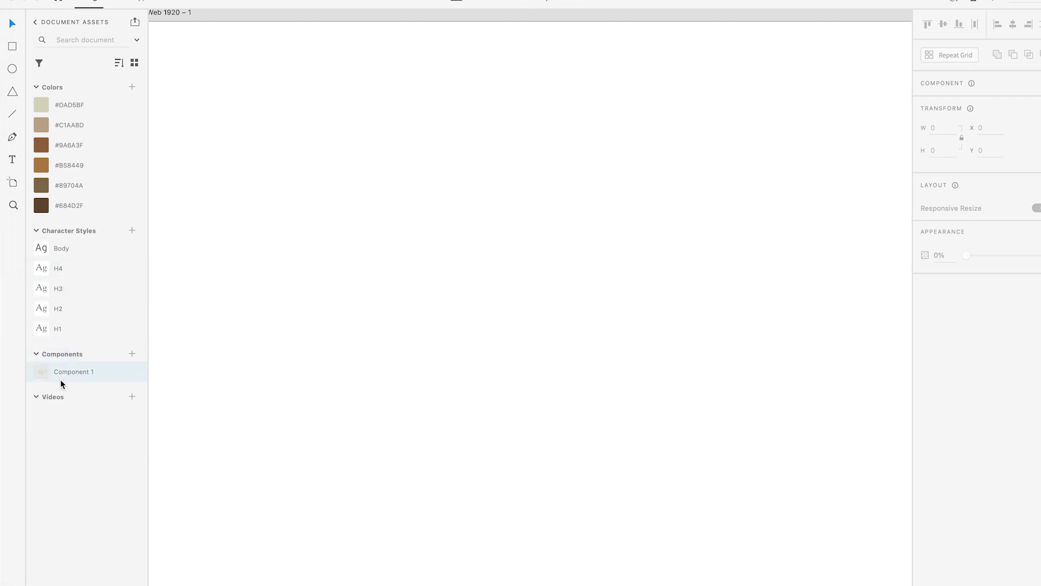
Place a Component 1 instance on the artboard and test resizing it, undoing the change
left_click_drag(63, 377, 318, 316)
left_click(391, 375)
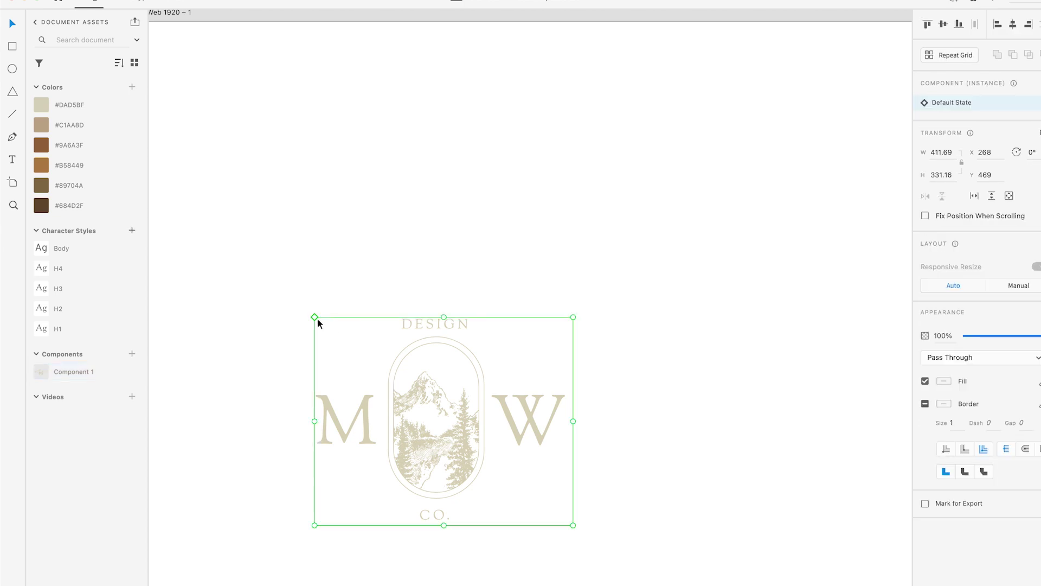
left_click_drag(410, 372, 309, 294)
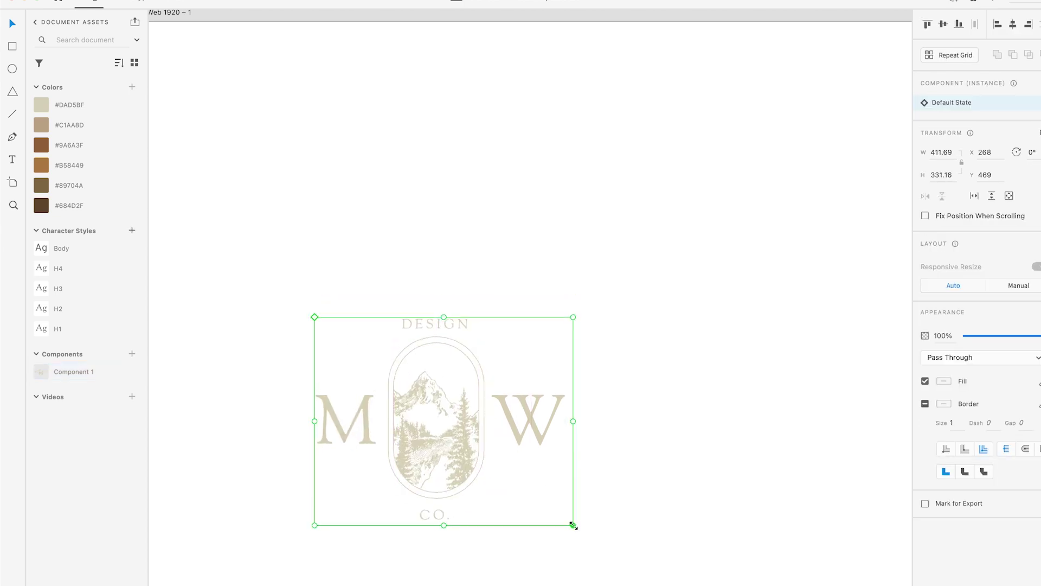
left_click_drag(573, 525, 493, 477)
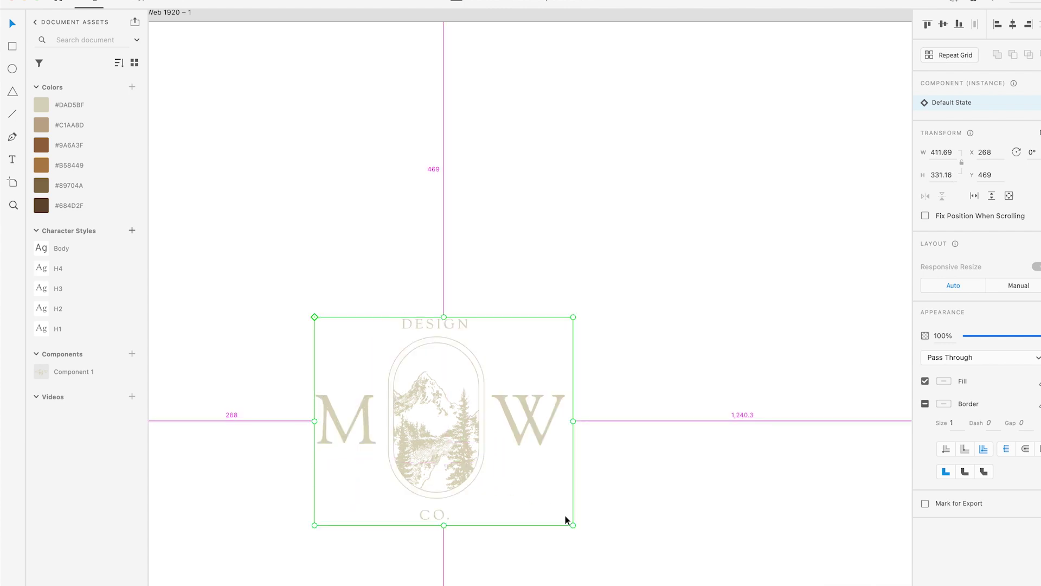
left_click_drag(572, 525, 514, 489)
key("ctrl+z")
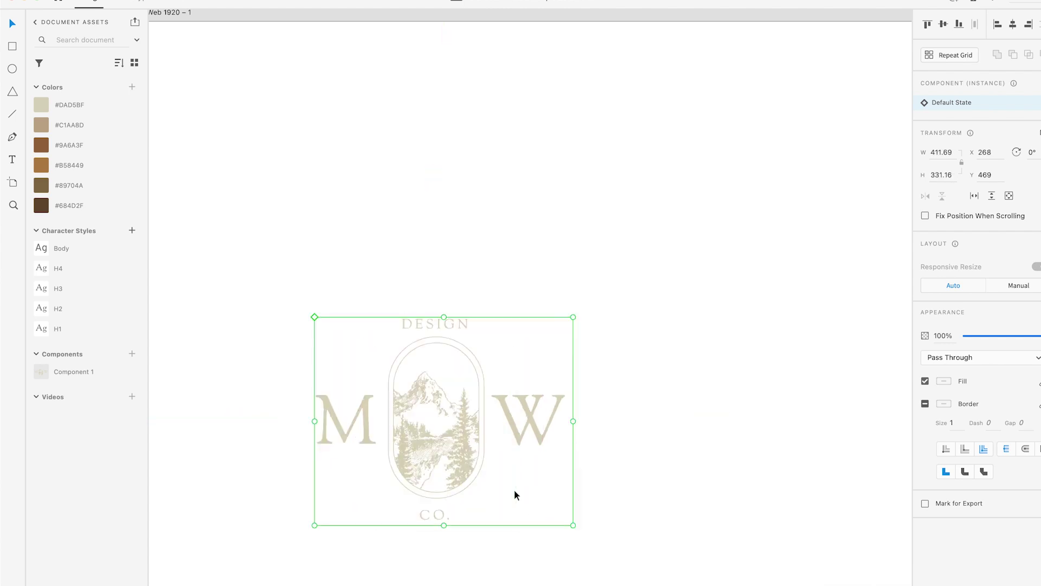
left_click(627, 553)
Detach the logo instance, scale it to about 304 wide, then delete it from the artboard
left_click(348, 317)
key("ctrl+shift+g")
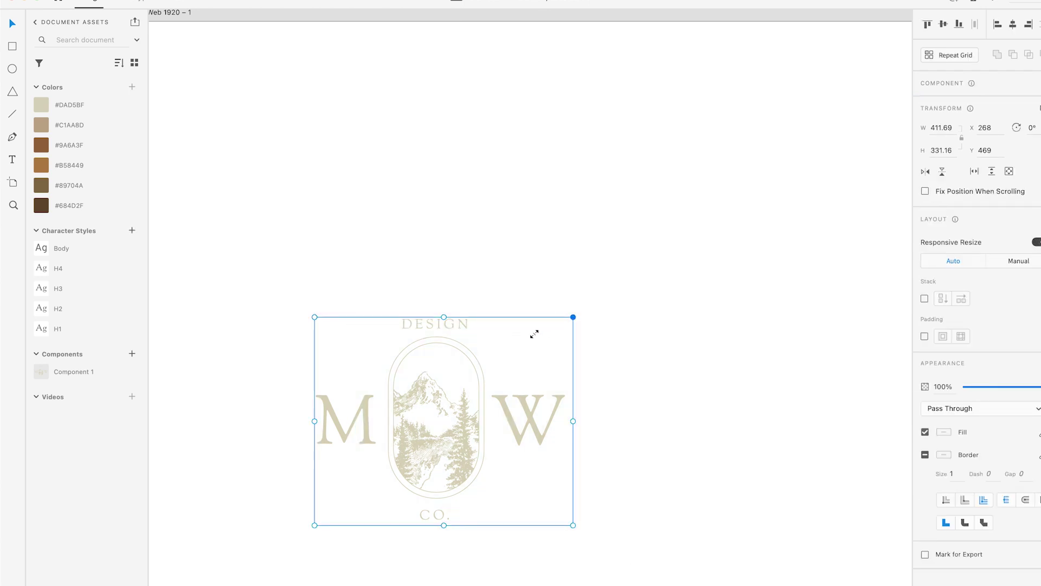
left_click_drag(535, 334, 504, 355)
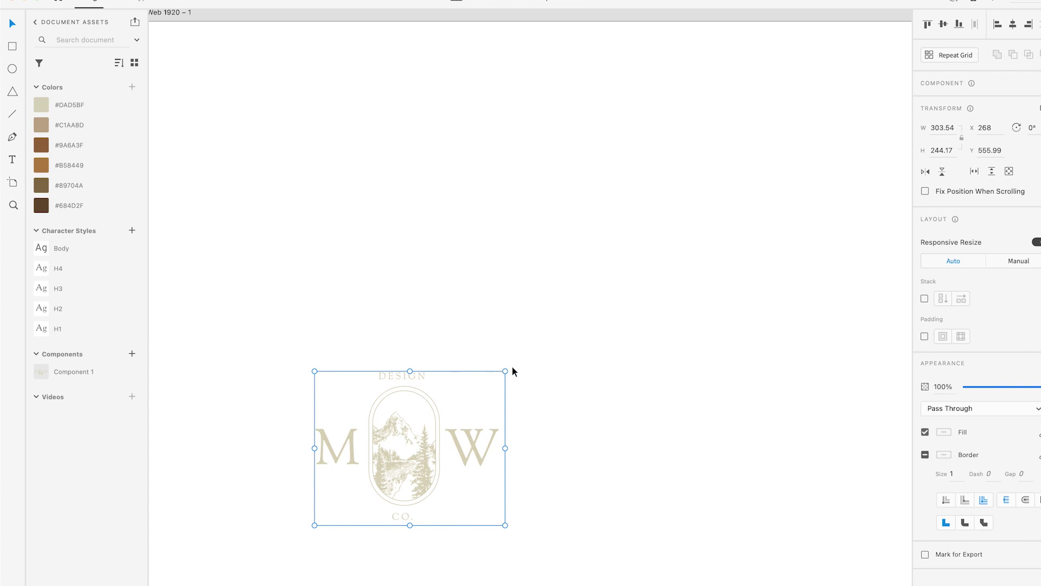
left_click_drag(505, 371, 562, 330)
key("ctrl+z")
left_click_drag(574, 333, 507, 369)
left_click(593, 444)
left_click(370, 381)
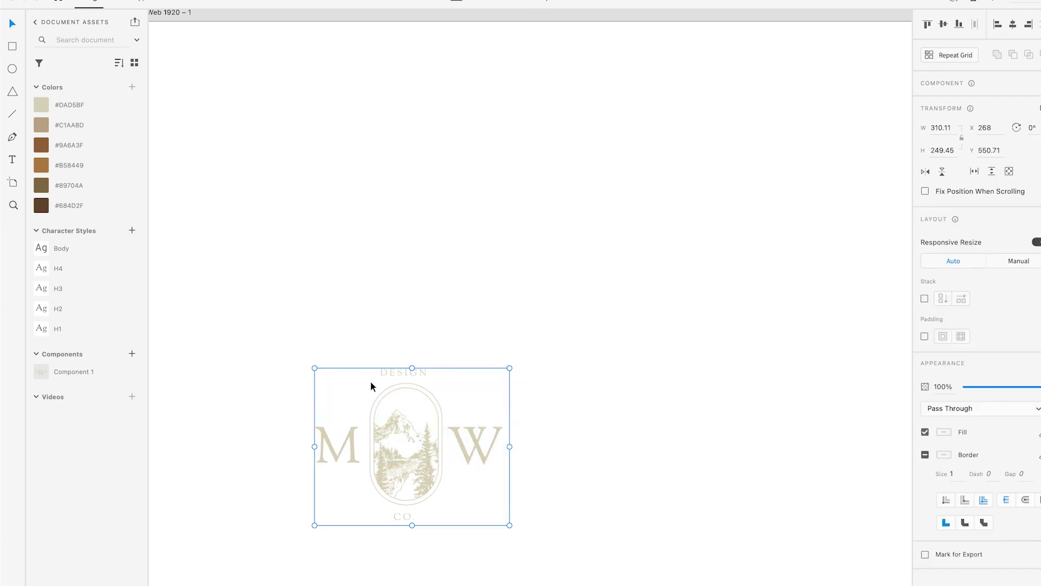
key("Delete")
key("super+0")
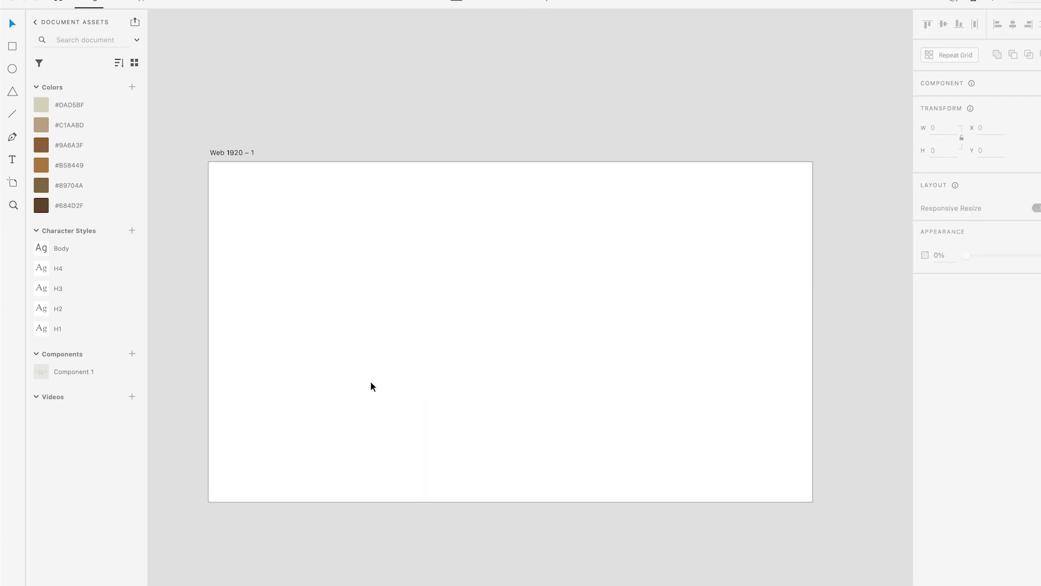
Drag the artboard's bottom edge down to make it 1920 by 2975
left_click(346, 276)
key("super+minus")
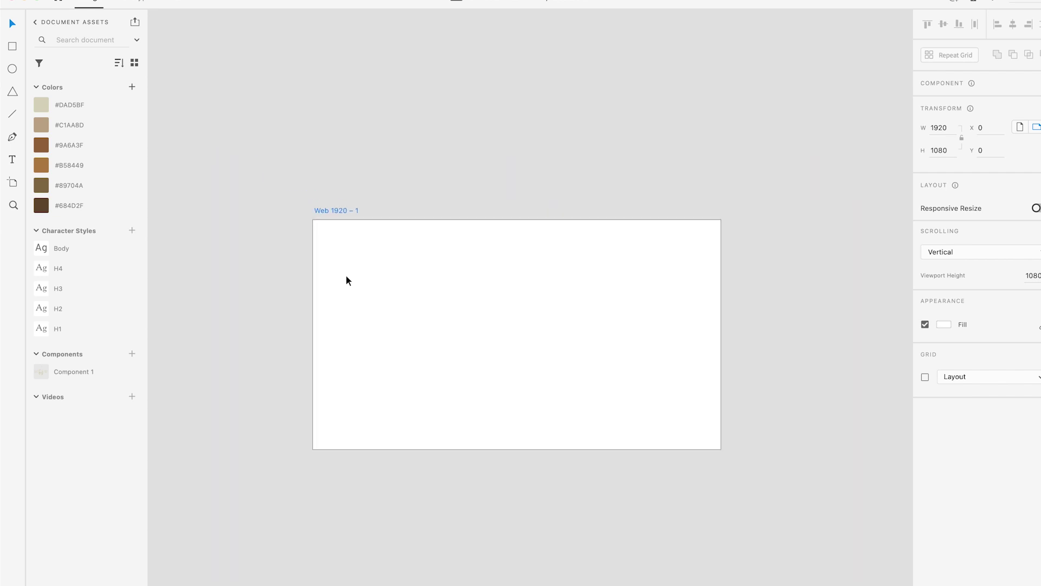
scroll(462, 307, "down", 2)
scroll(462, 307, "right", 2)
left_click_drag(463, 355, 477, 585)
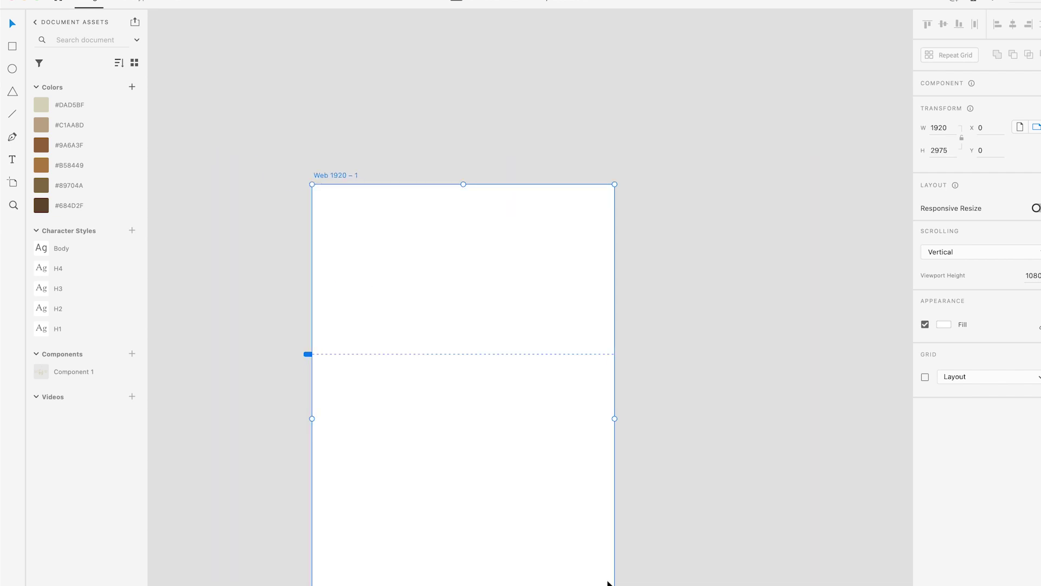
scroll(606, 581, "down", 2)
scroll(606, 581, "right", 1)
scroll(607, 582, "up", 3)
scroll(608, 582, "right", 1)
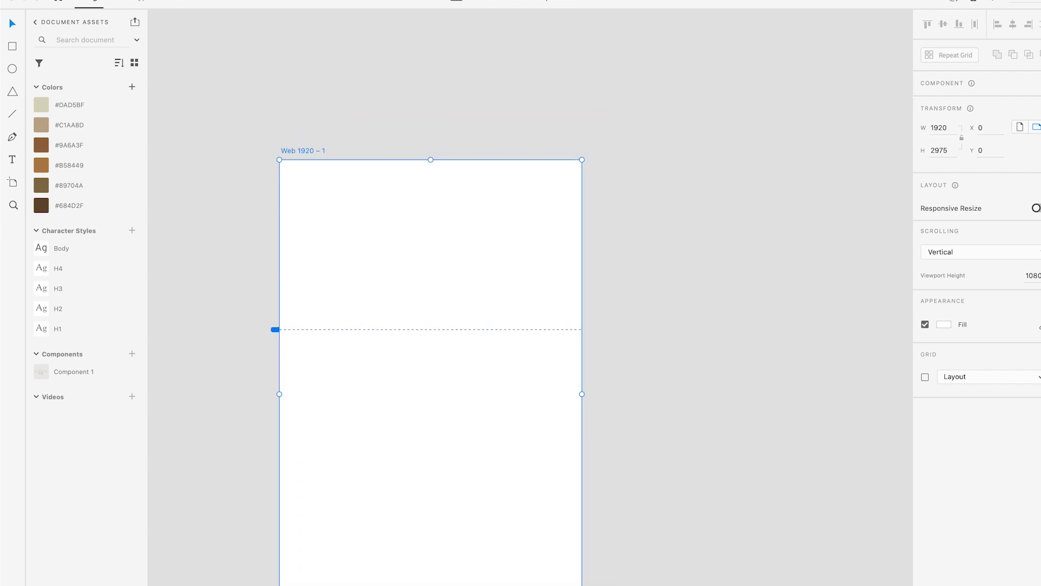
scroll(418, 571, "up", 1)
scroll(418, 572, "down", 3)
scroll(560, 456, "left", 3)
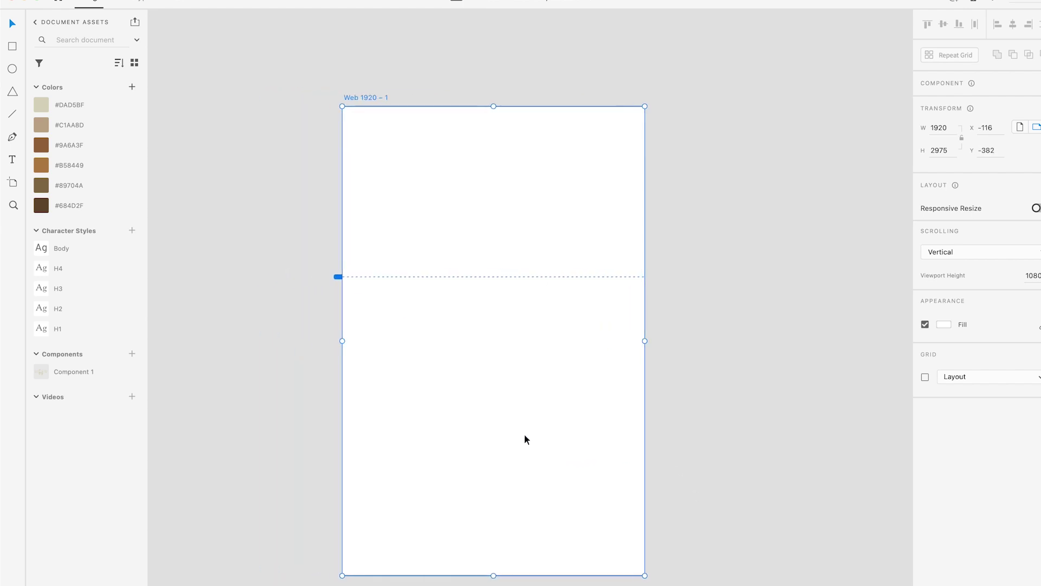
Rename the artboard to Home
double_click(372, 99)
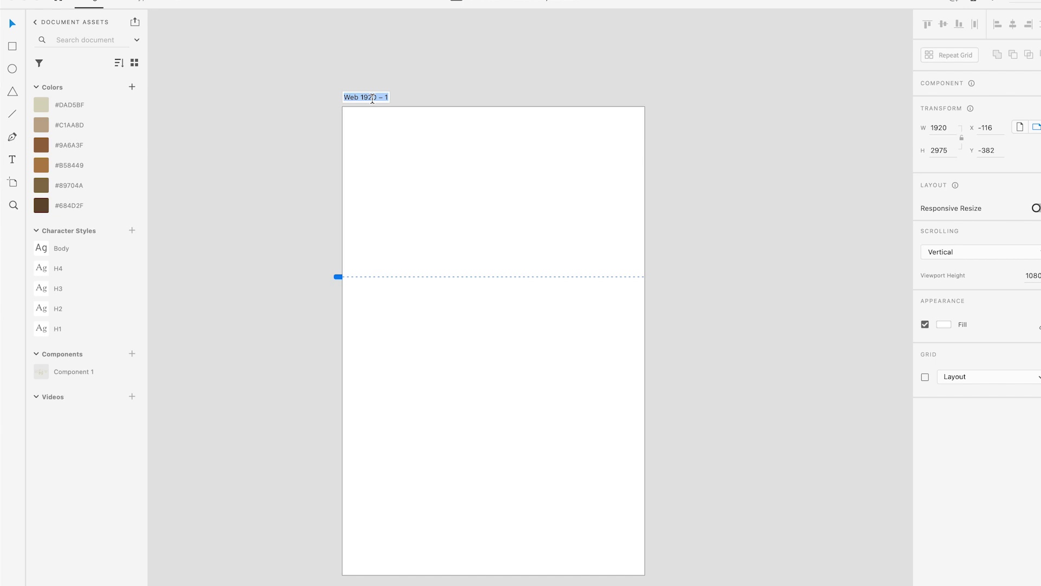
type("Home")
key("Return")
Duplicate the Home artboard as a test copy named About, then delete it
scroll(372, 95, "right", 3)
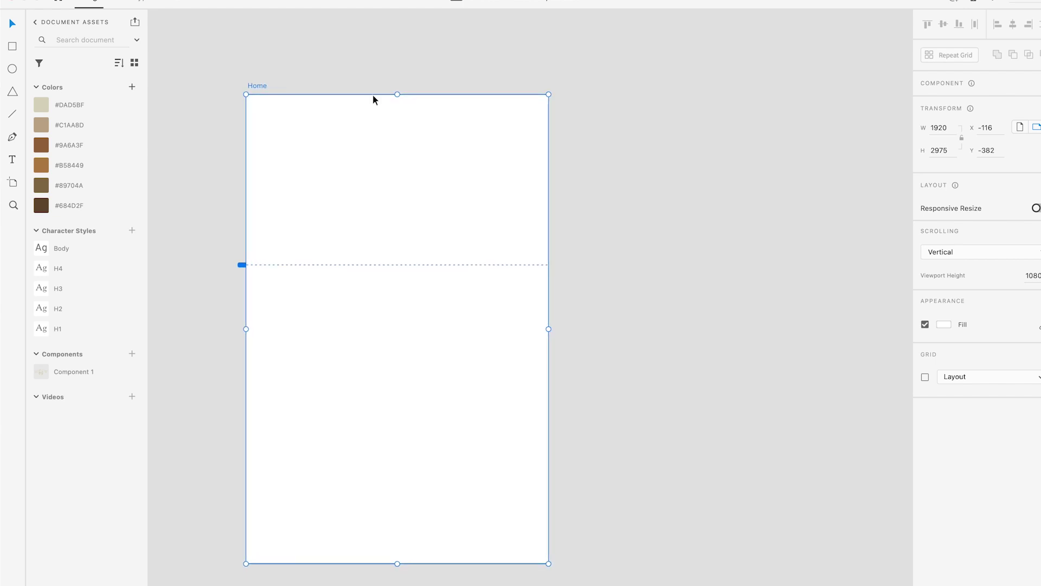
left_click_drag(401, 106, 723, 106)
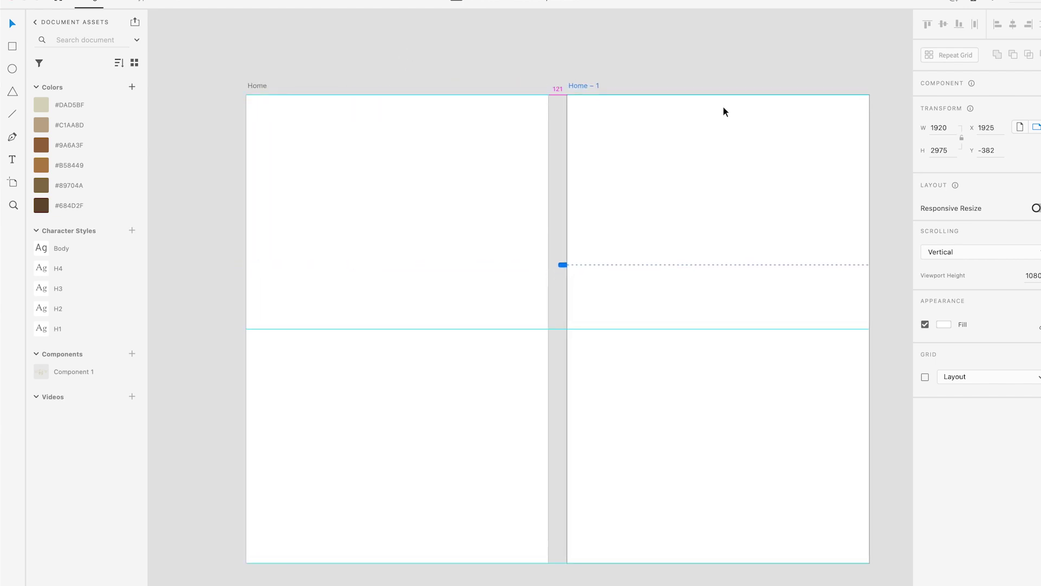
double_click(584, 85)
type("About")
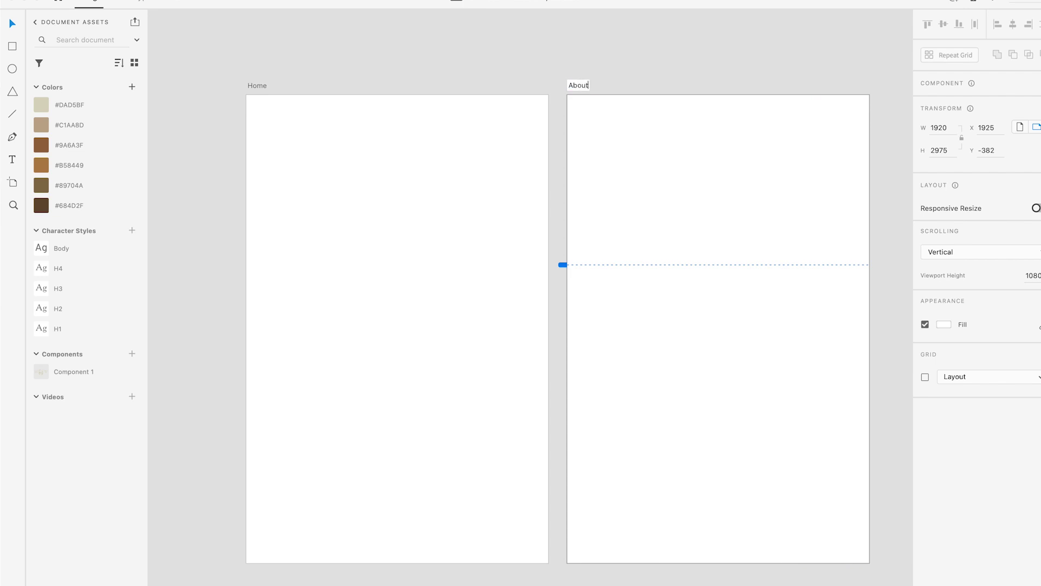
key("Return")
key("Delete")
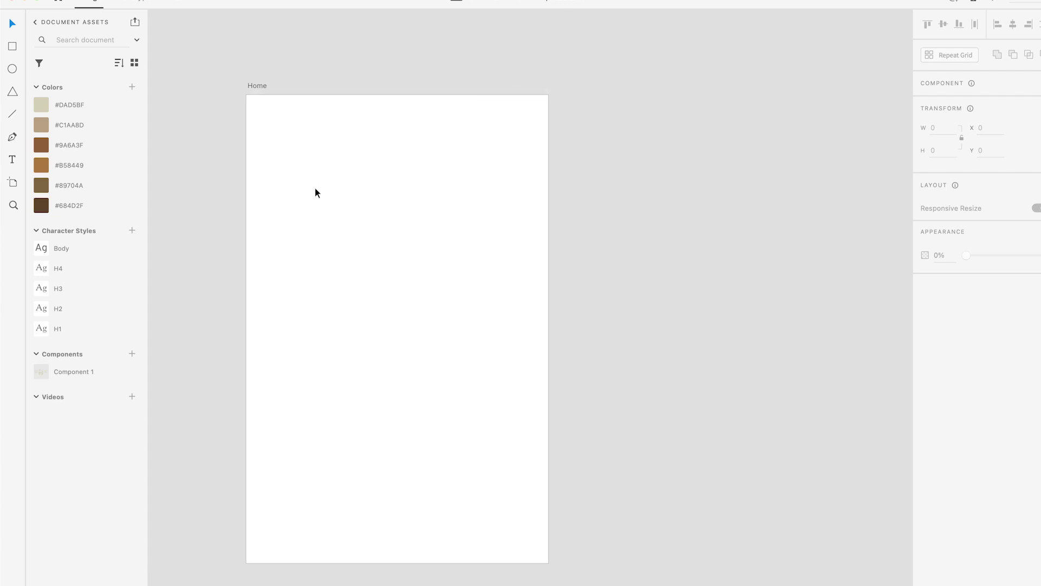
key("super+equal")
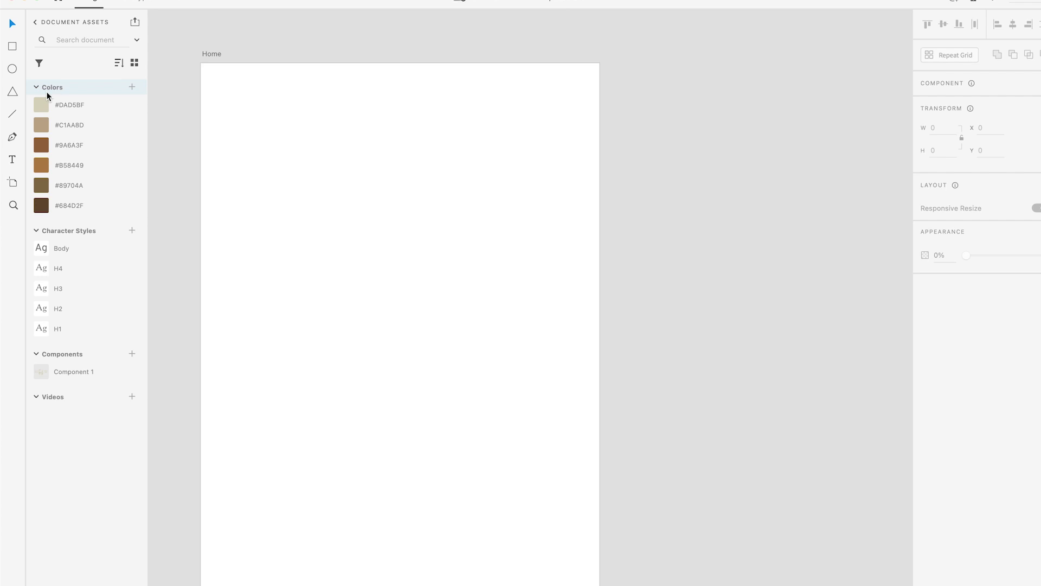
Draw a full-width borderless #DAD5BF bar across the artboard top and make it taller
left_click(13, 47)
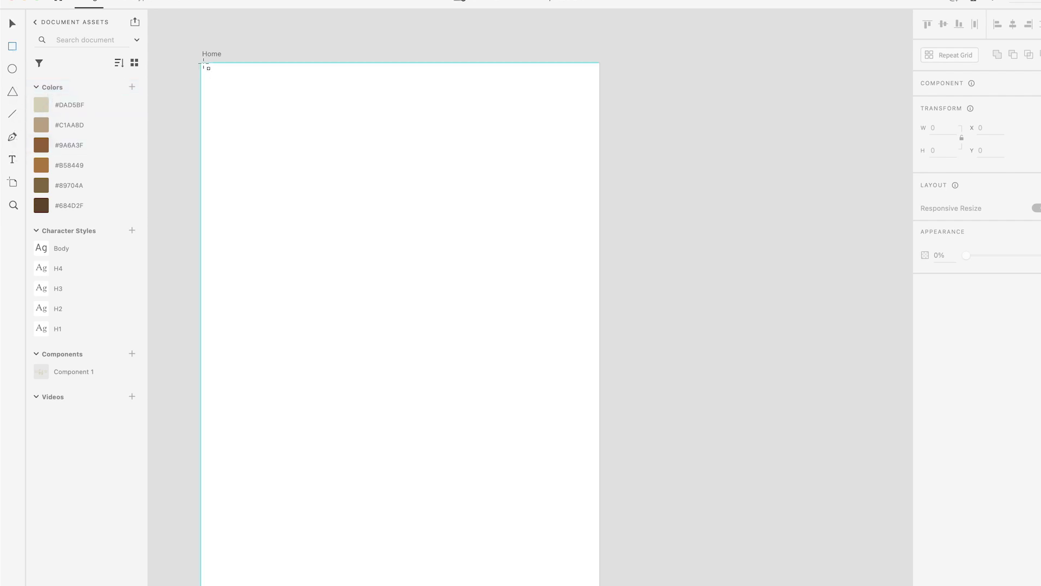
mouse_move(200, 63)
left_mouse_down()
mouse_move(555, 155)
mouse_move(603, 99)
left_mouse_up()
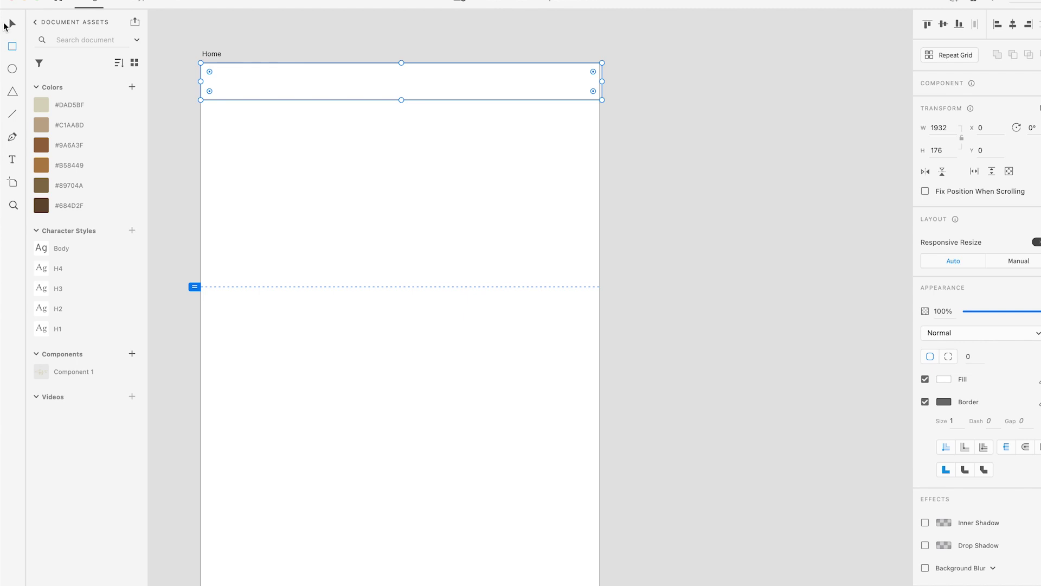
left_click(52, 104)
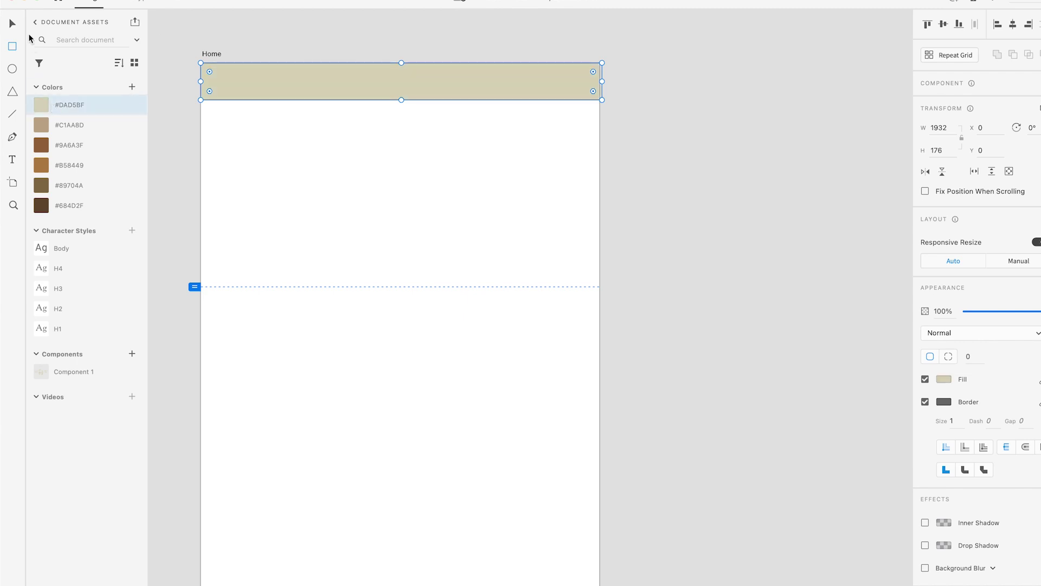
left_click(925, 402)
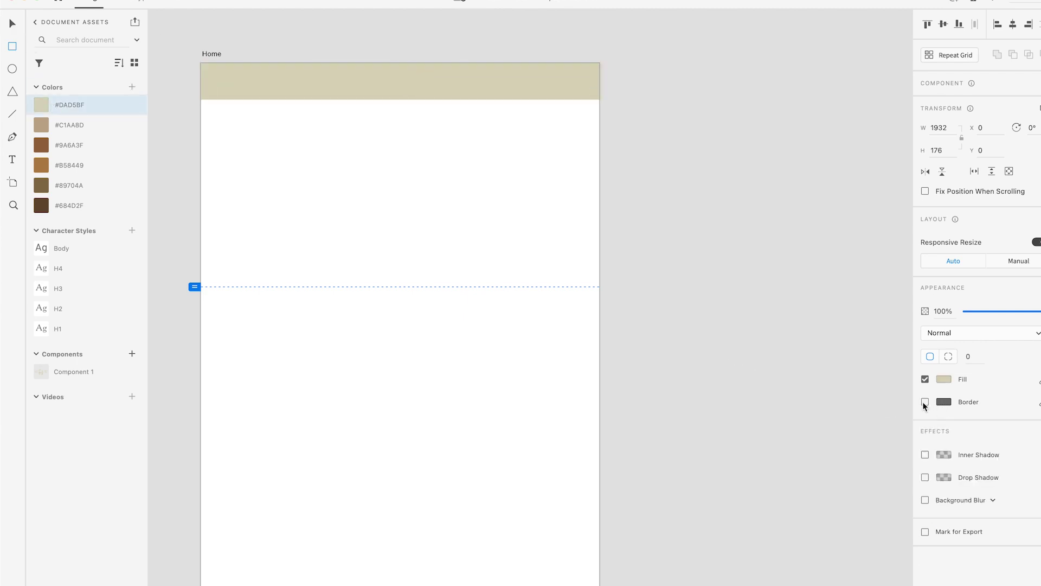
key("v")
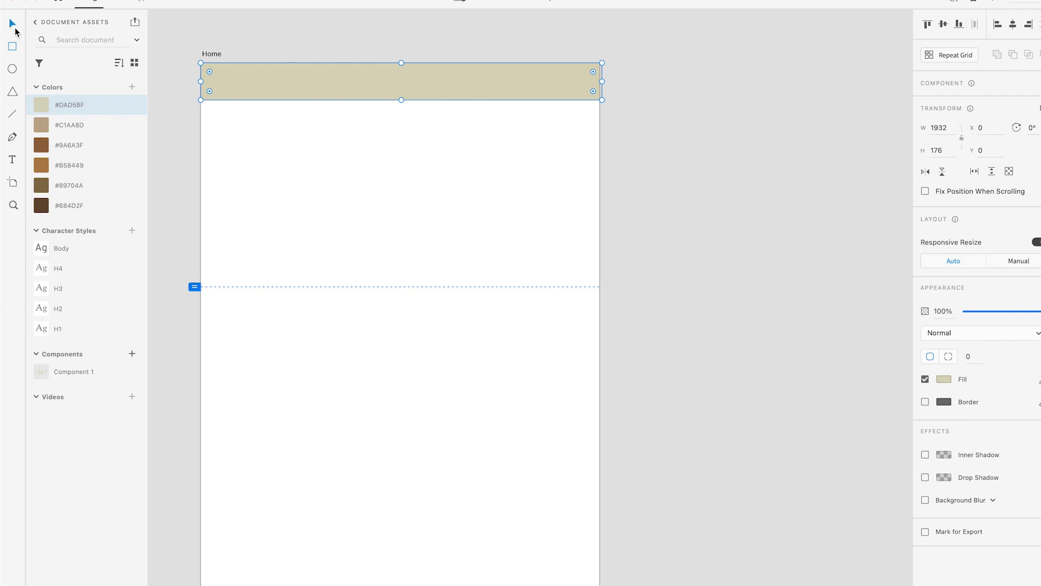
left_click_drag(400, 100, 401, 127)
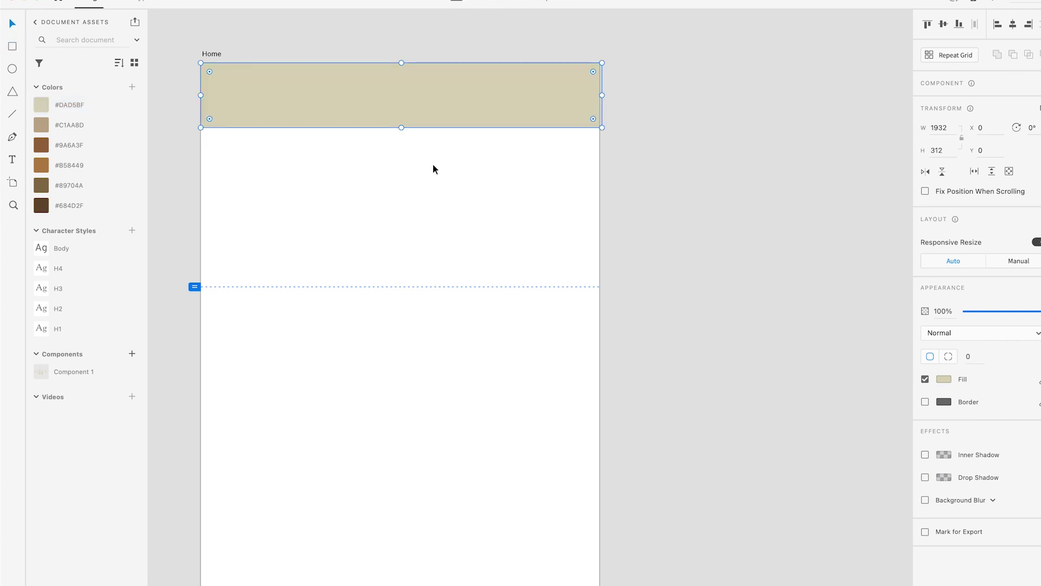
left_click(417, 151)
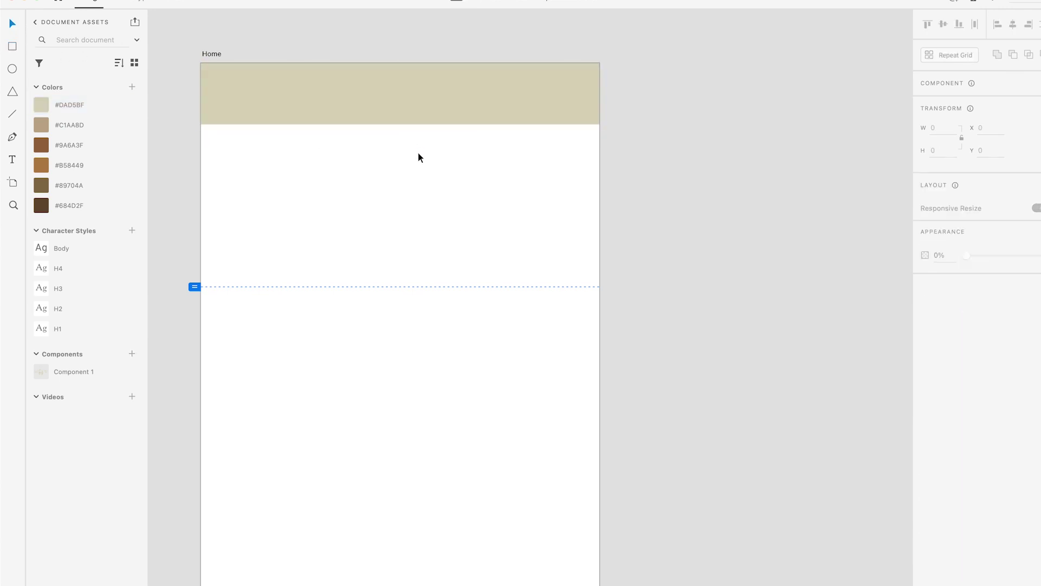
Place a copy of the bar at the bottom and lengthen the artboard to fit it
key("super+minus")
scroll(433, 239, "right", 4)
scroll(434, 238, "down", 2)
left_click(401, 181)
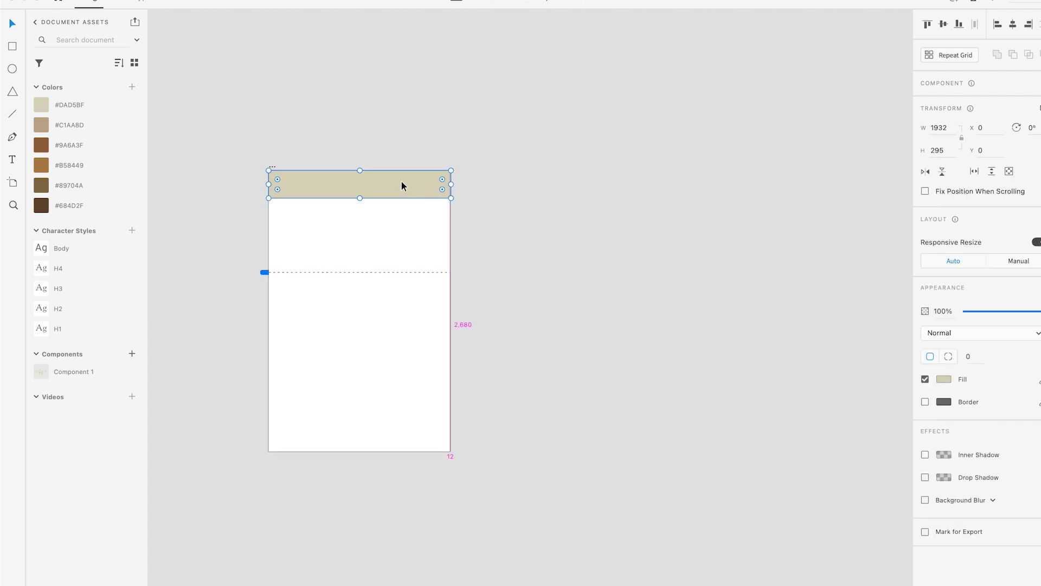
left_click_drag(401, 181, 361, 537)
left_click(429, 400)
left_click(407, 389)
left_click_drag(376, 437, 376, 522)
left_click(537, 438)
scroll(538, 437, "up", 5)
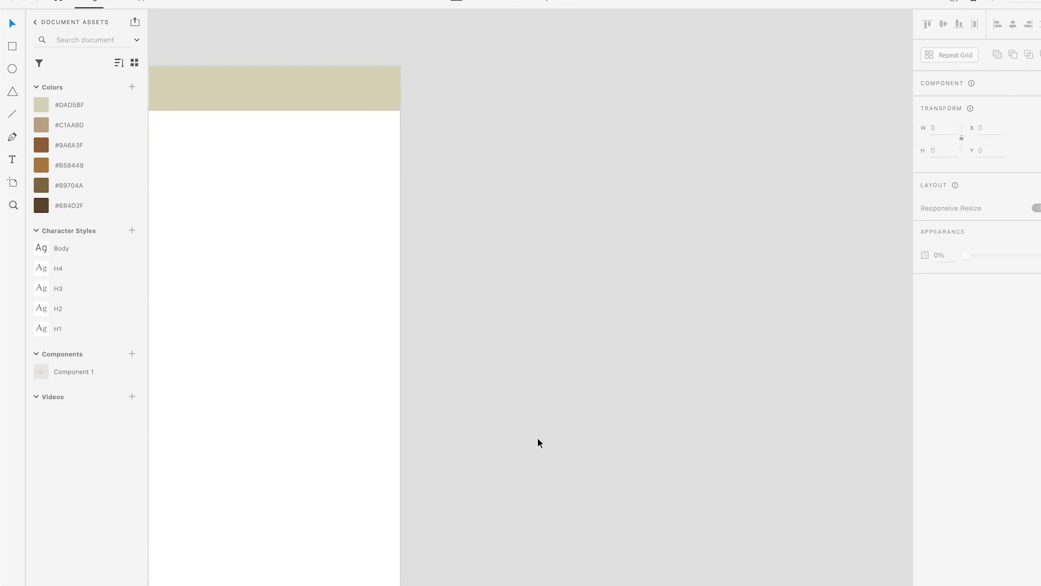
scroll(538, 442, "up", 3)
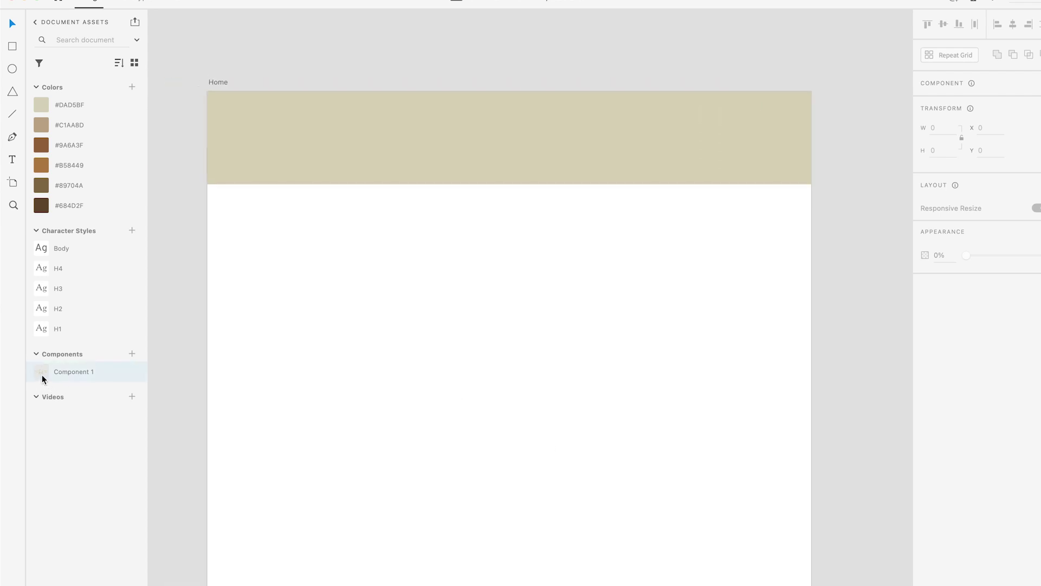
Recolour the header bar brown #9A6A3F and shorten it slightly
left_click(304, 136)
left_click(57, 145)
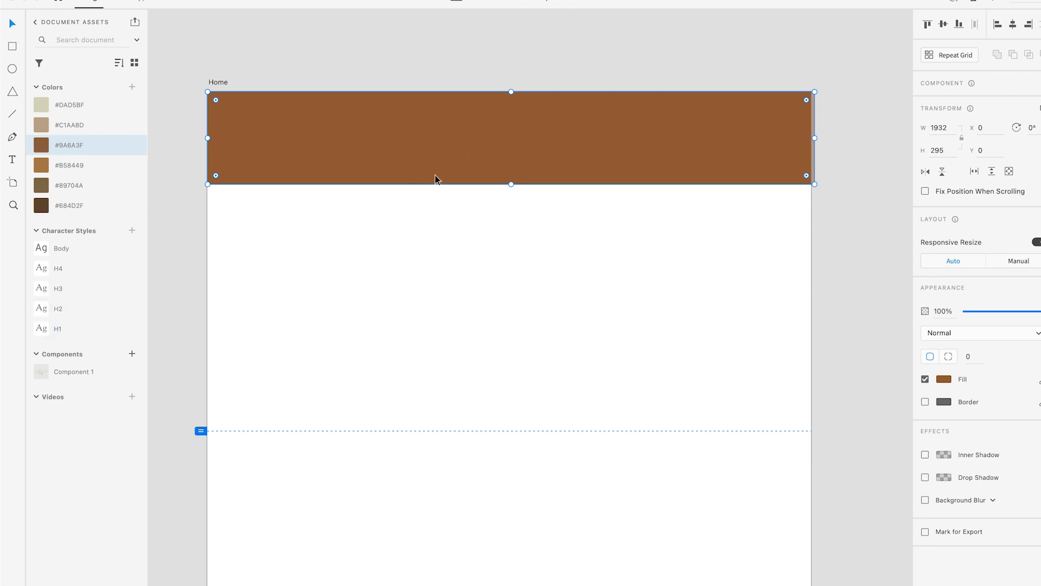
left_click_drag(512, 185, 510, 172)
left_click(484, 245)
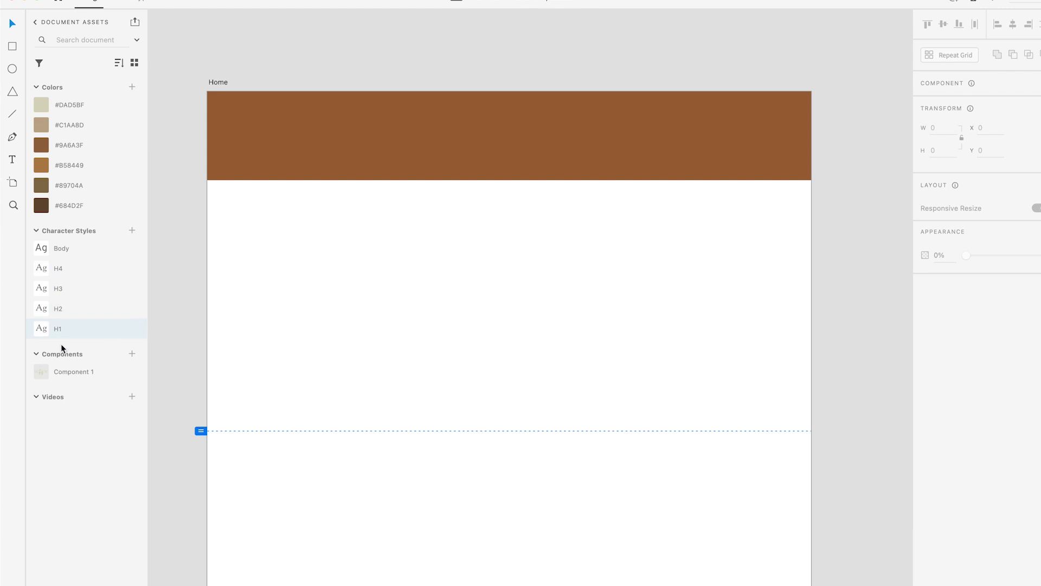
Place the Component 1 logo on the artboard and shrink it to about half size
left_click_drag(65, 371, 371, 262)
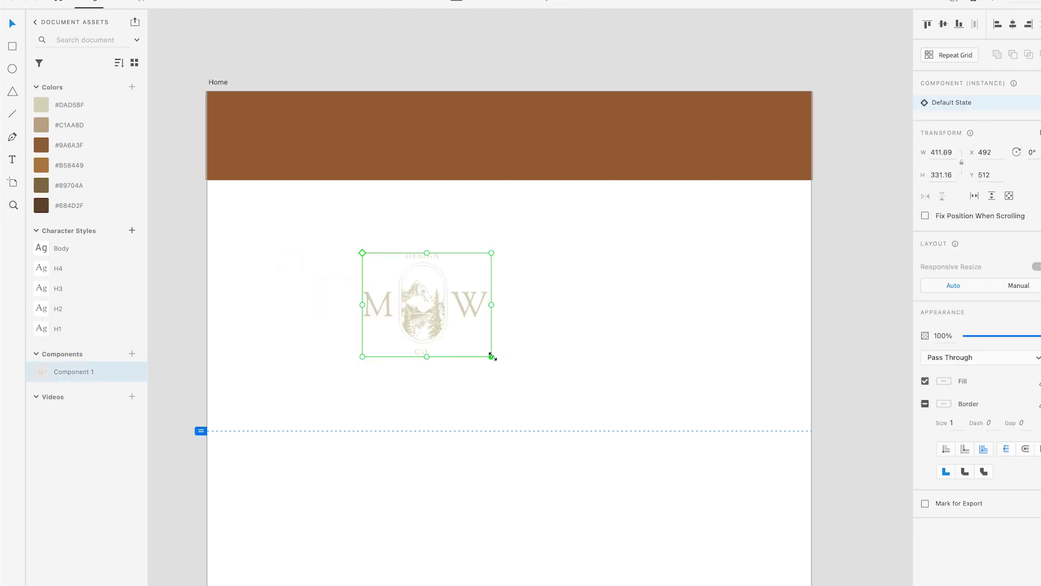
left_click_drag(491, 357, 457, 336)
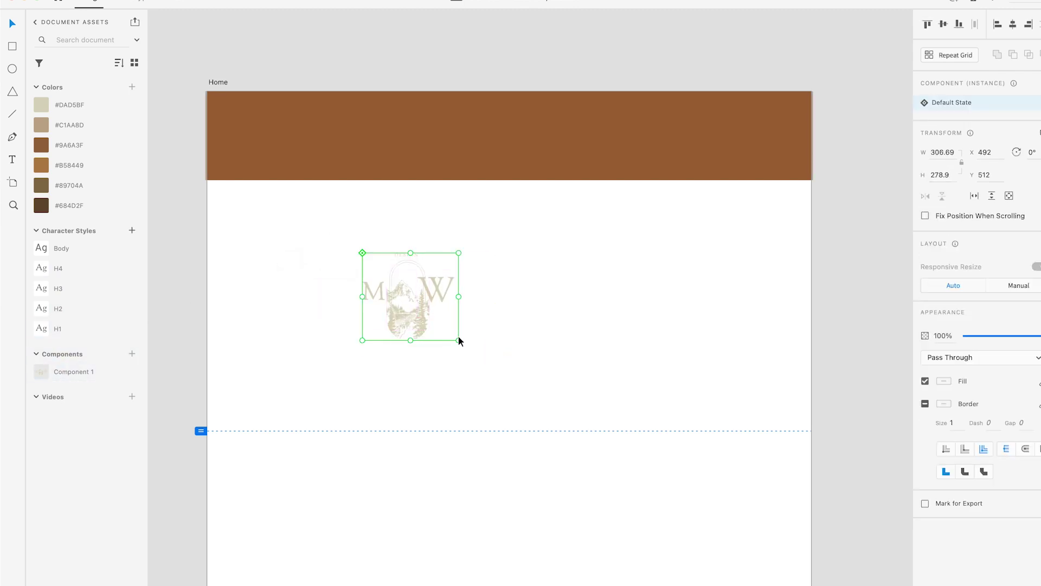
key("ctrl+z")
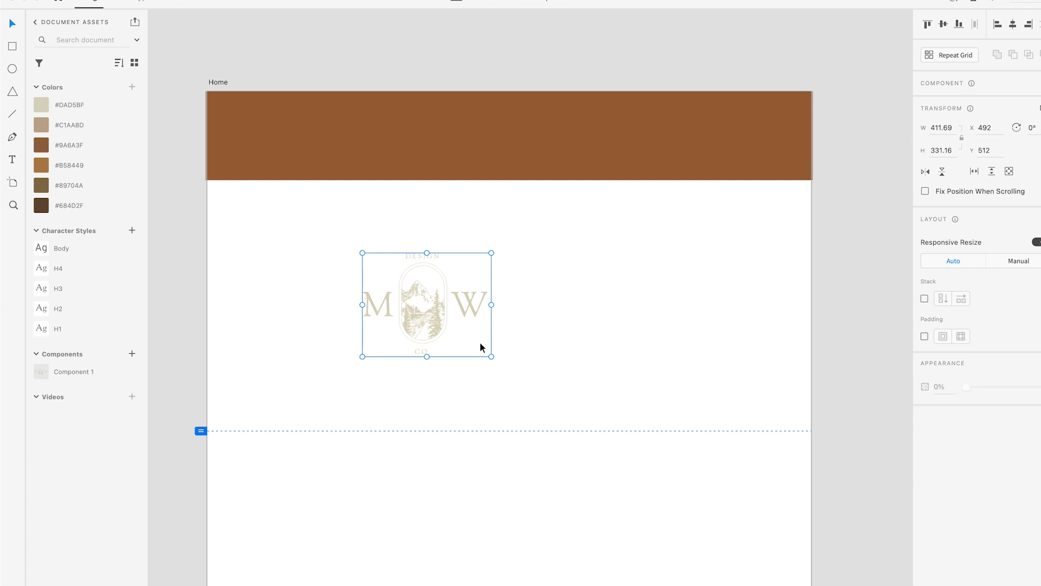
left_click(475, 342)
left_click(460, 305)
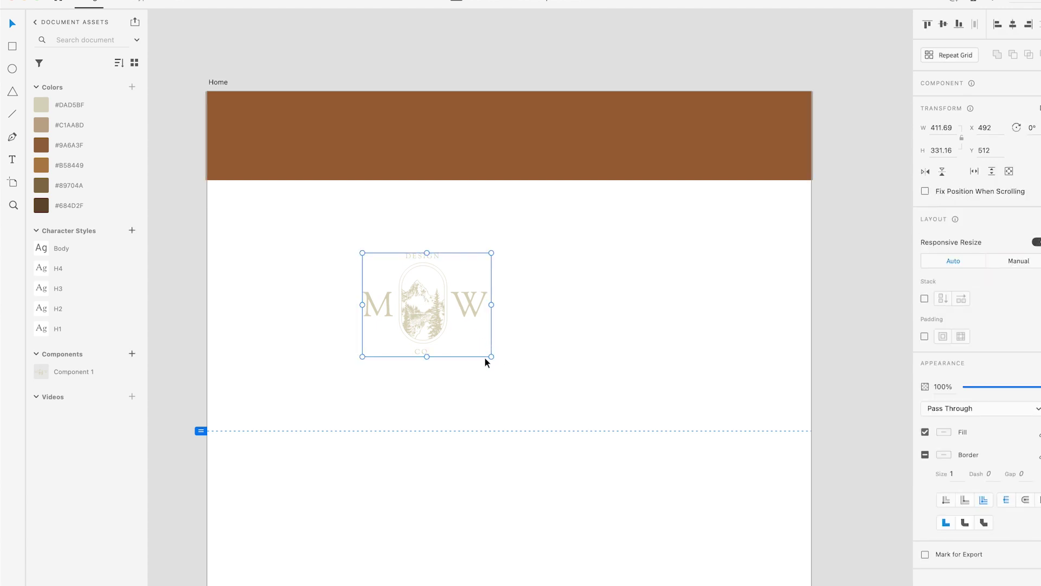
left_click_drag(492, 357, 420, 299)
Move the logo into the header's left side and enlarge it slightly
left_click_drag(341, 238, 305, 140)
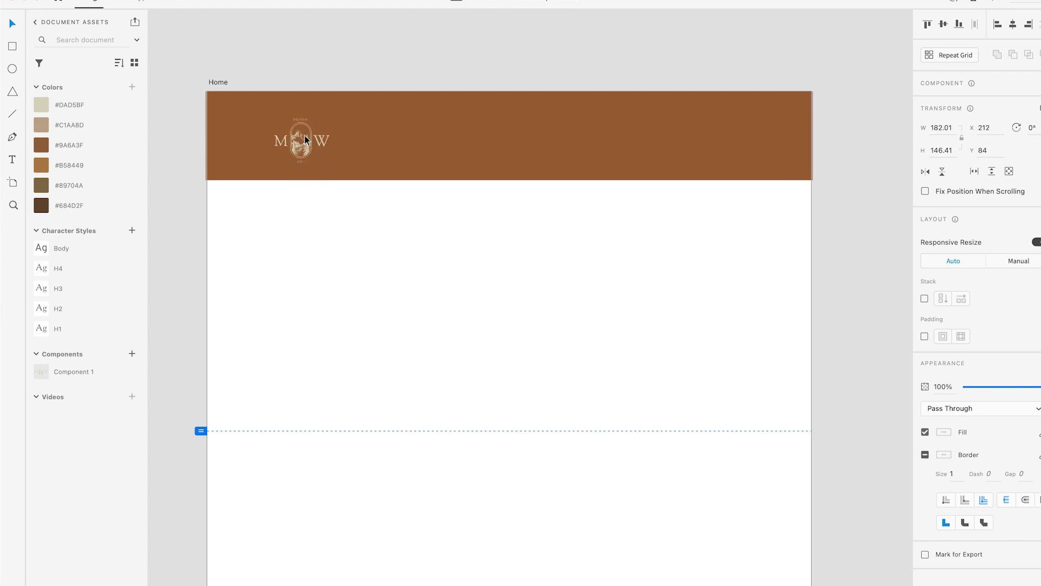
scroll(304, 135, "down", 5)
scroll(304, 135, "up", 3)
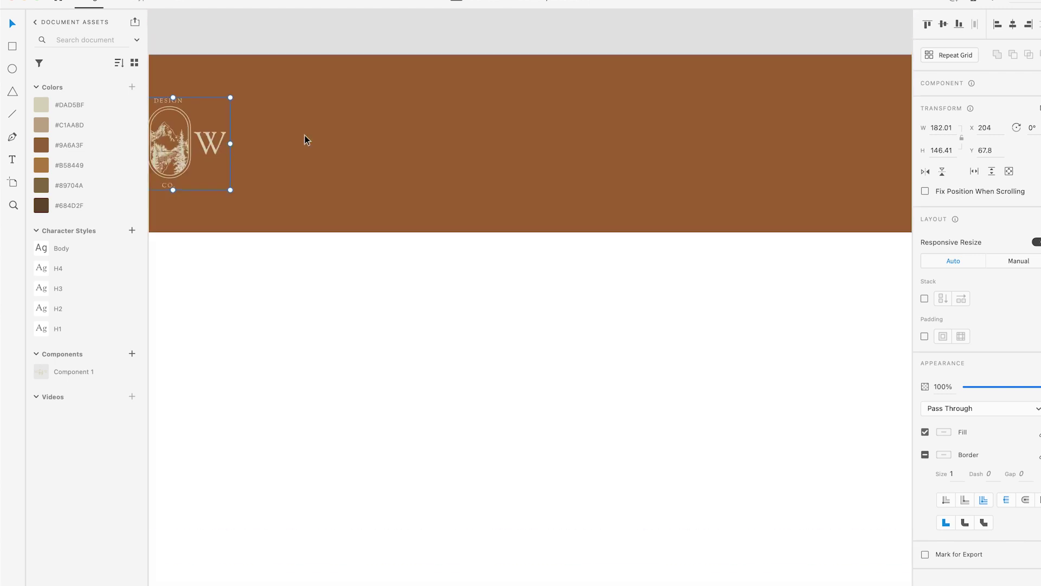
scroll(304, 135, "up", 2)
left_click_drag(346, 237, 367, 249)
left_click_drag(340, 204, 324, 191)
left_click(368, 59)
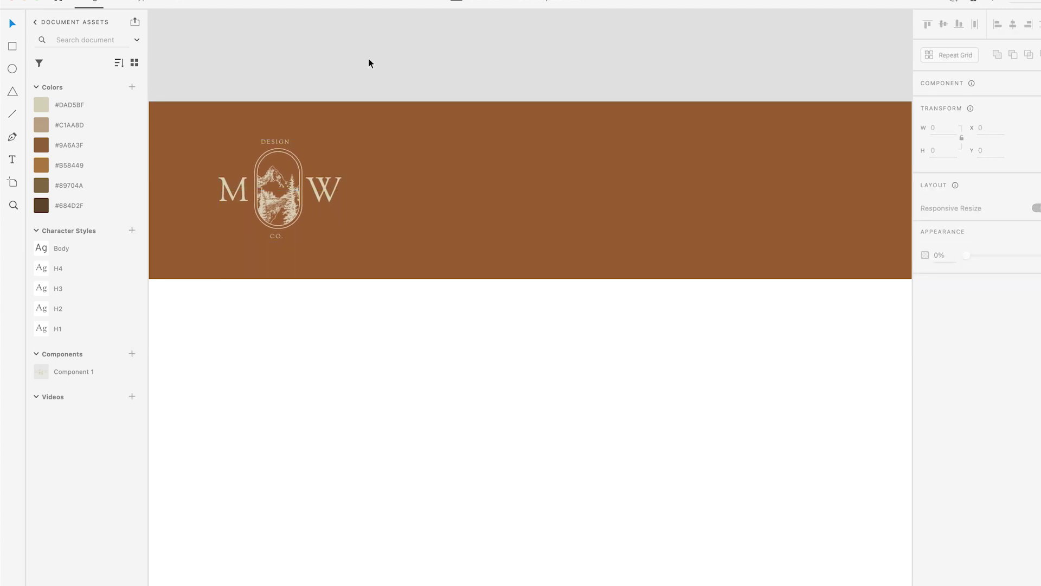
scroll(366, 71, "down", 2)
scroll(366, 73, "right", 3)
scroll(366, 72, "down", 1)
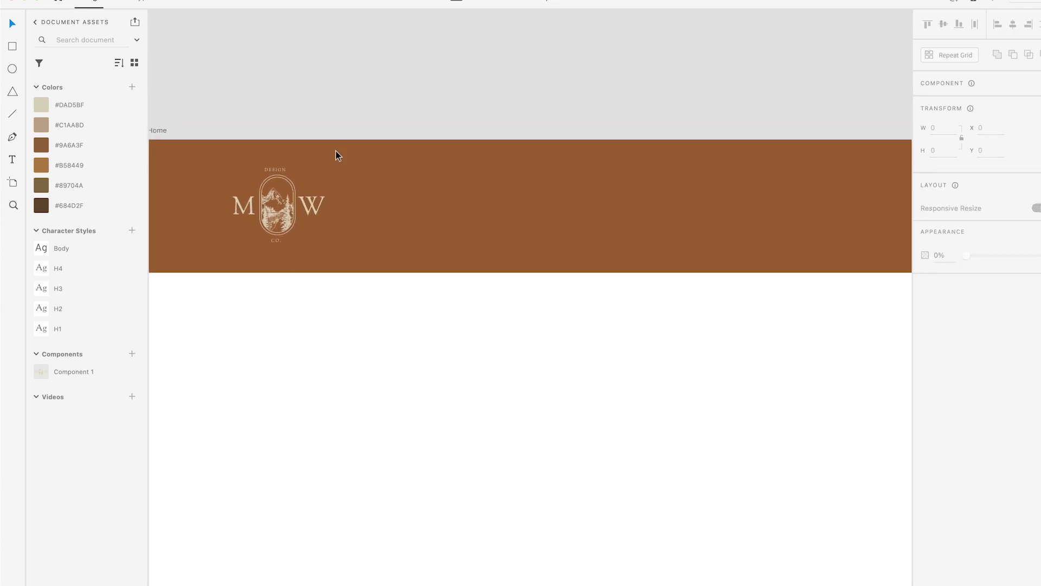
Add a #DAD5BF all-caps 18 pt HOME label and save it as the 'Overpass — 18pt' character style
left_click(12, 160)
left_click(417, 328)
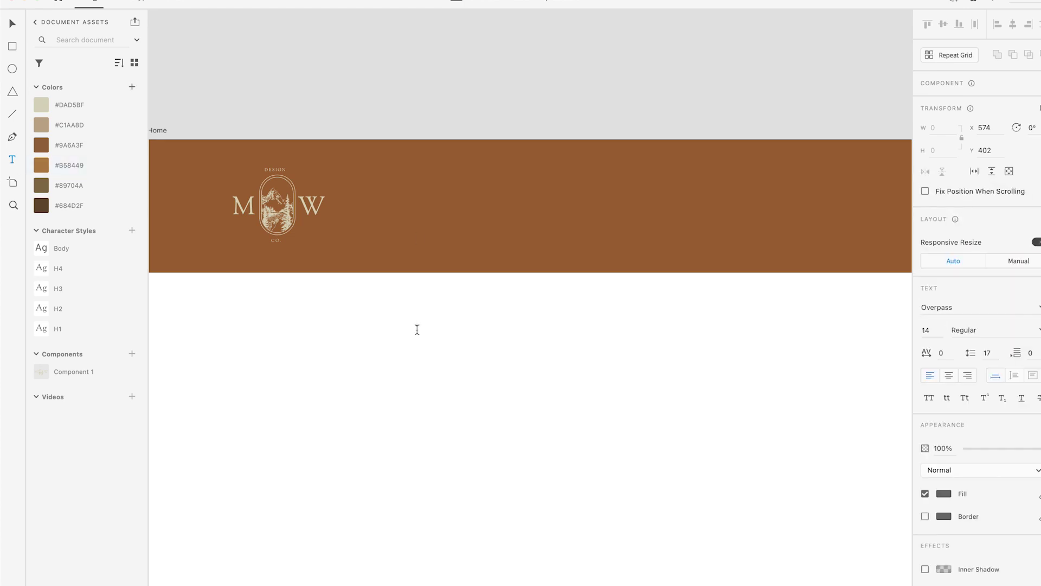
type("Home")
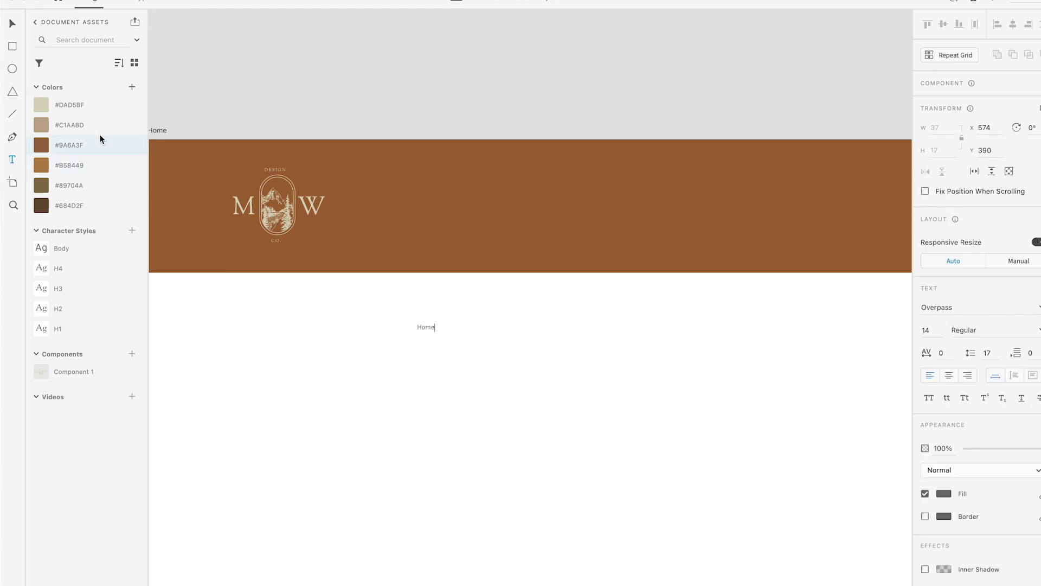
key("Escape")
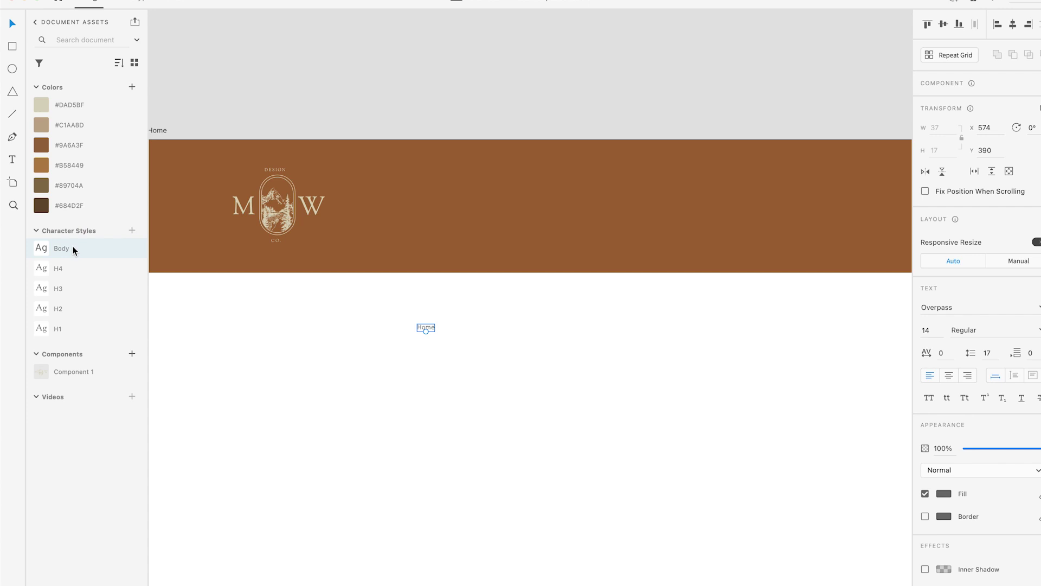
left_click(68, 99)
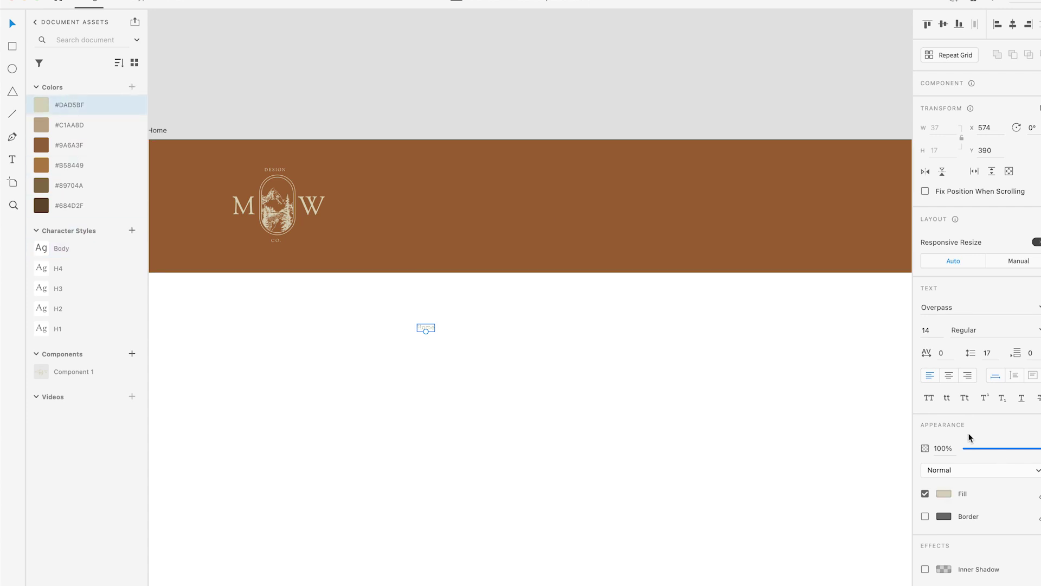
left_click(929, 397)
left_click(934, 333)
key("Return")
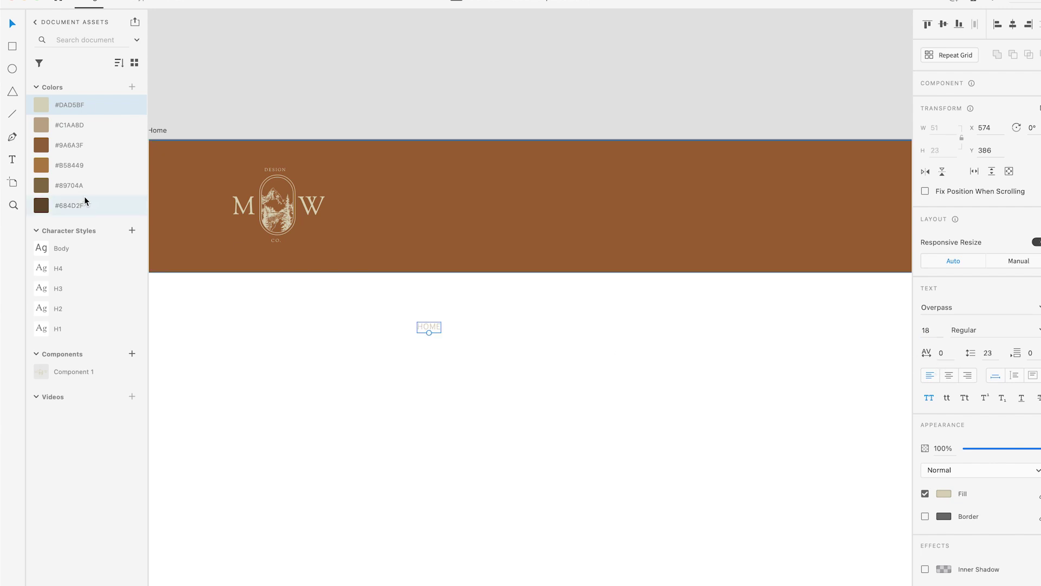
left_click(132, 230)
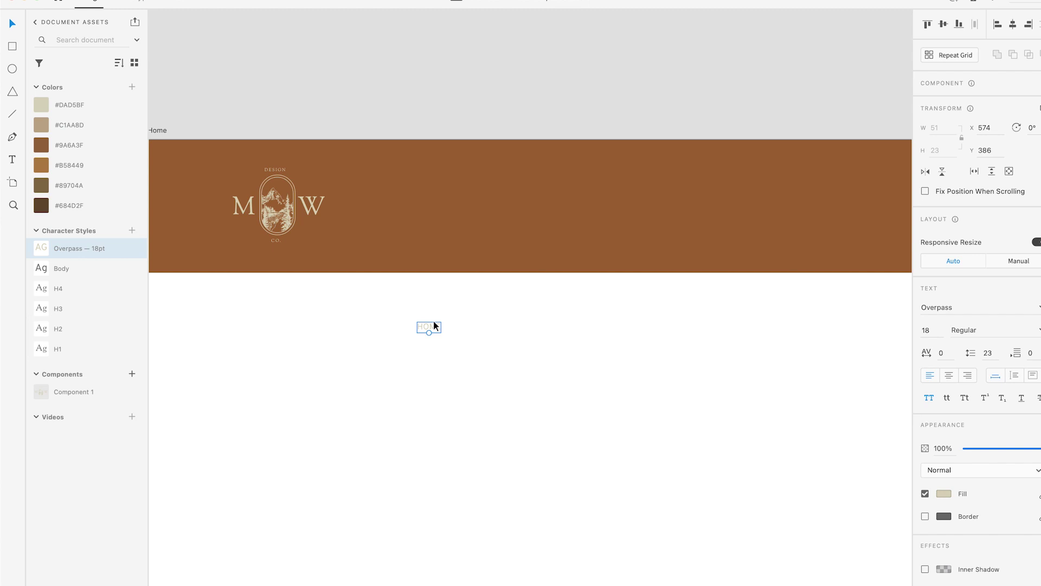
Move HOME into the header and duplicate it into ABOUT and a third nav label
left_click_drag(436, 325, 493, 207)
double_click(492, 205)
type("ABOUT")
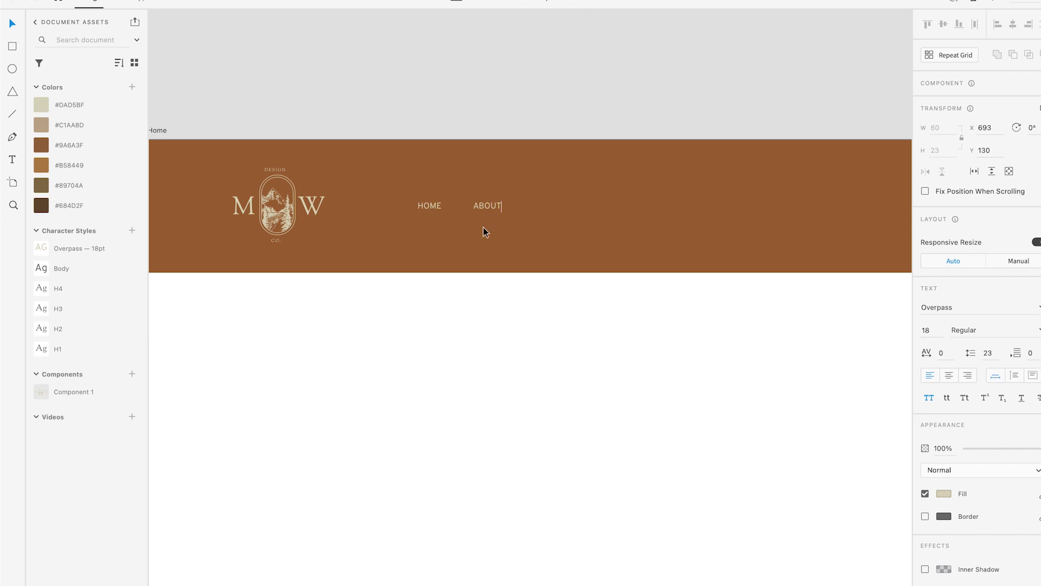
key("Escape")
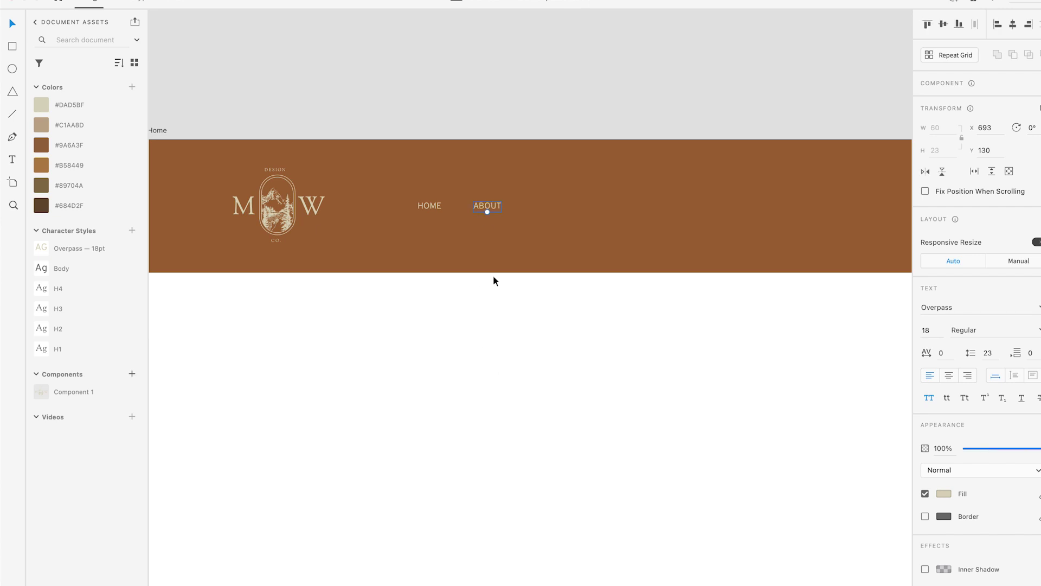
left_click_drag(490, 207, 551, 208, "alt")
double_click(543, 206)
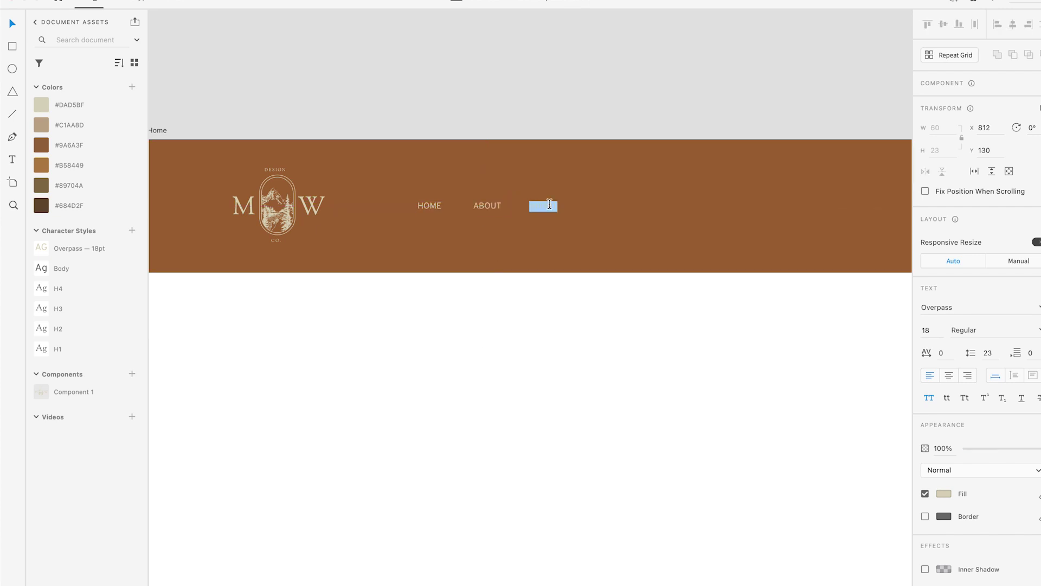
type("WORK")
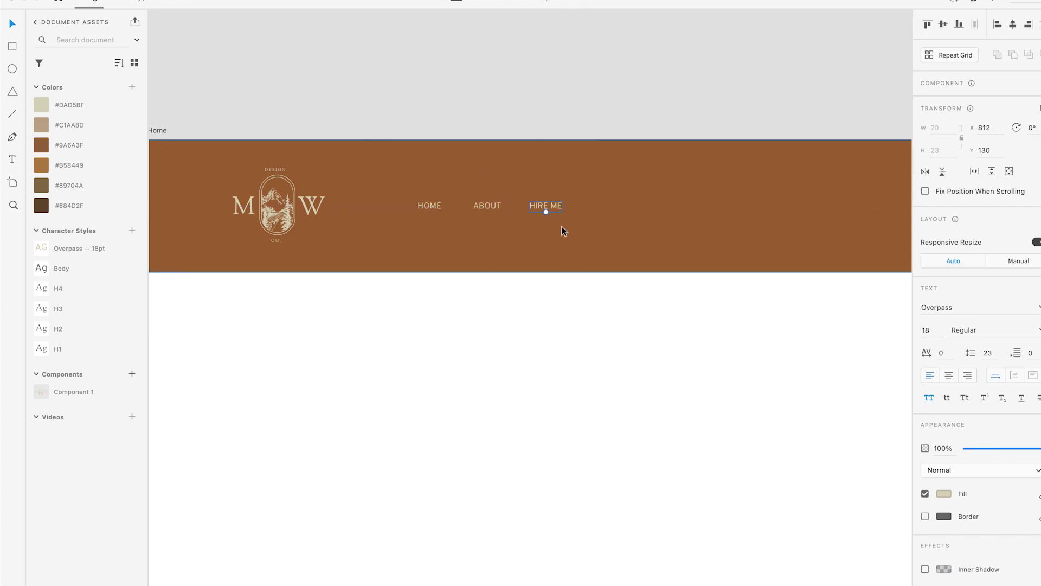
Add COURSES and CONTACT nav labels as further copies to the right
left_click_drag(556, 206, 616, 205, "alt")
double_click(615, 204)
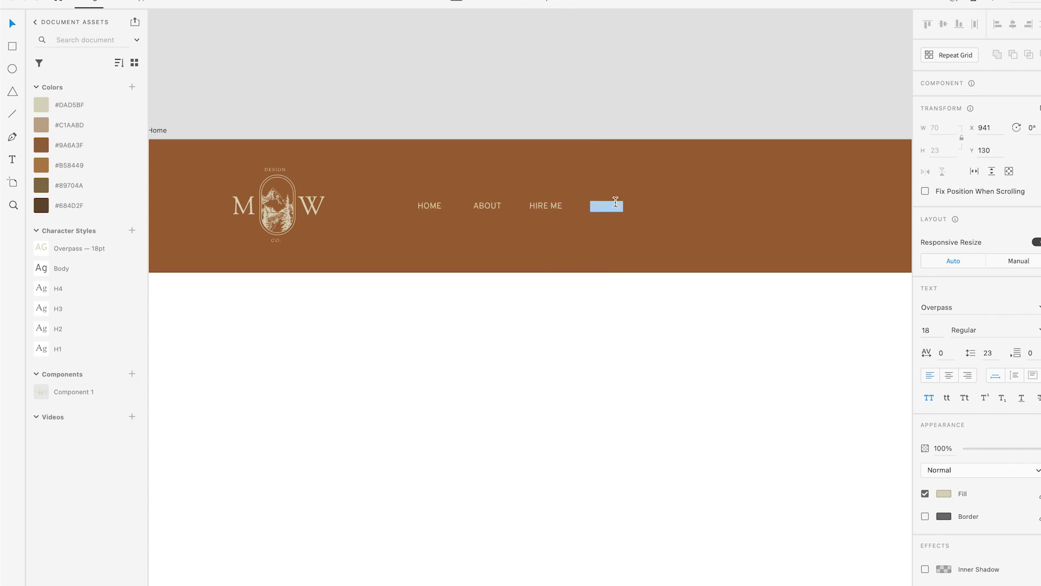
type("CONTACT")
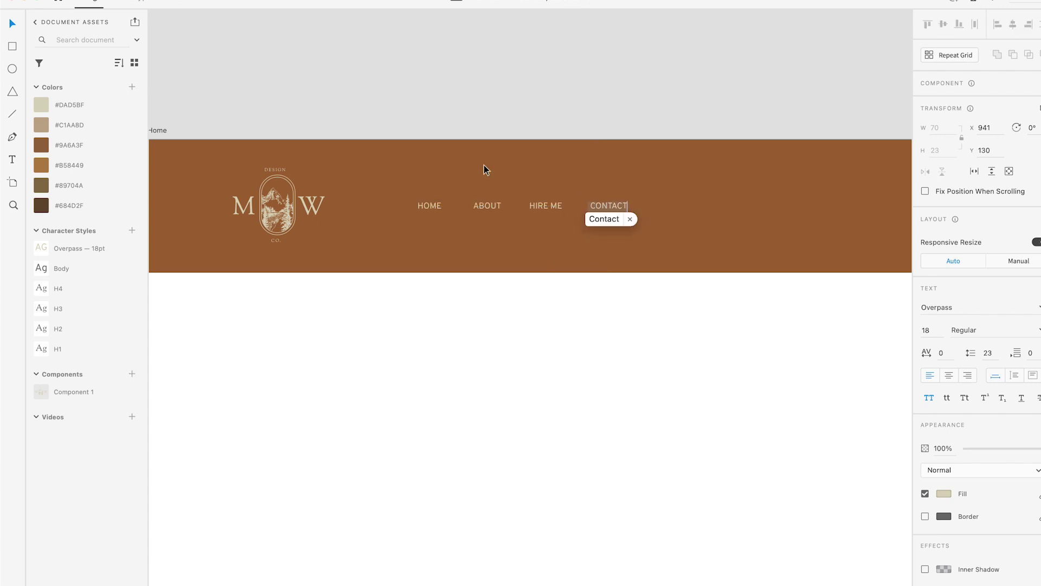
key("BackSpace")
key("BackSpace")
key("BackSpace")
type("URSES")
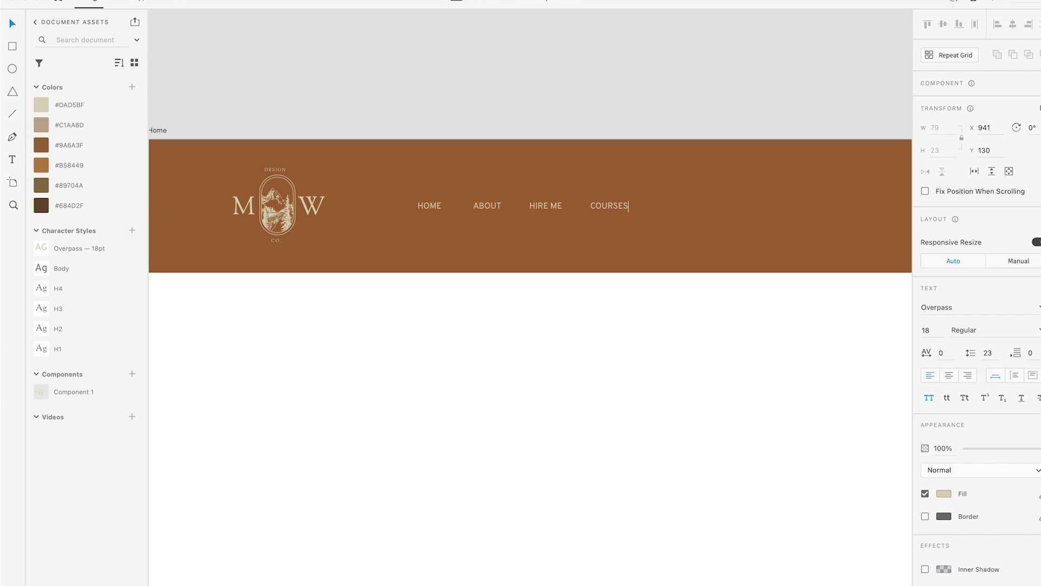
key("Escape")
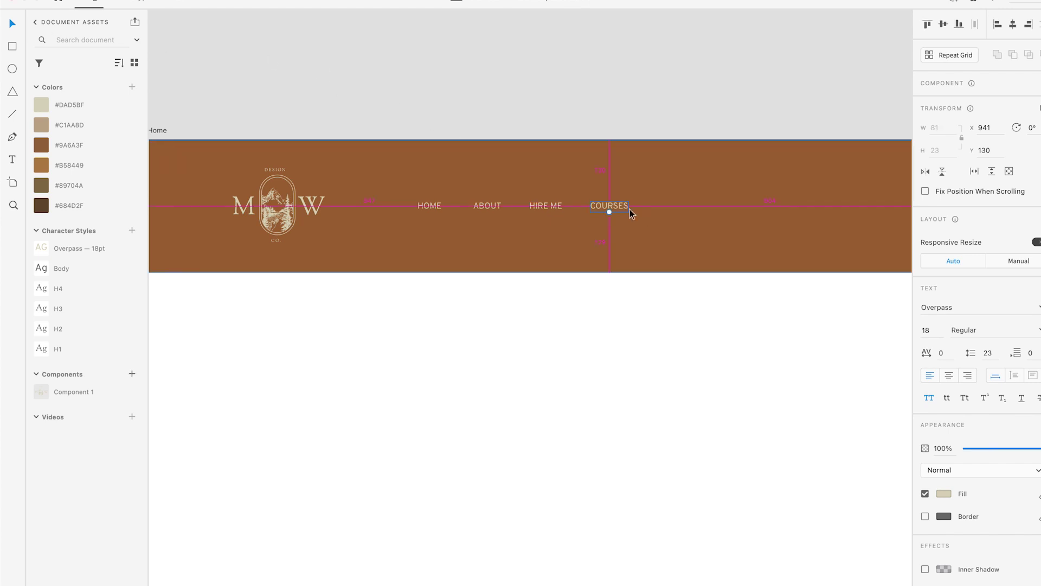
left_click_drag(629, 209, 686, 206)
double_click(685, 206)
type("CONTACT")
key("Escape")
Distribute the five nav items evenly, group them and shift the group right
left_click(437, 202, "shift")
left_click(973, 26)
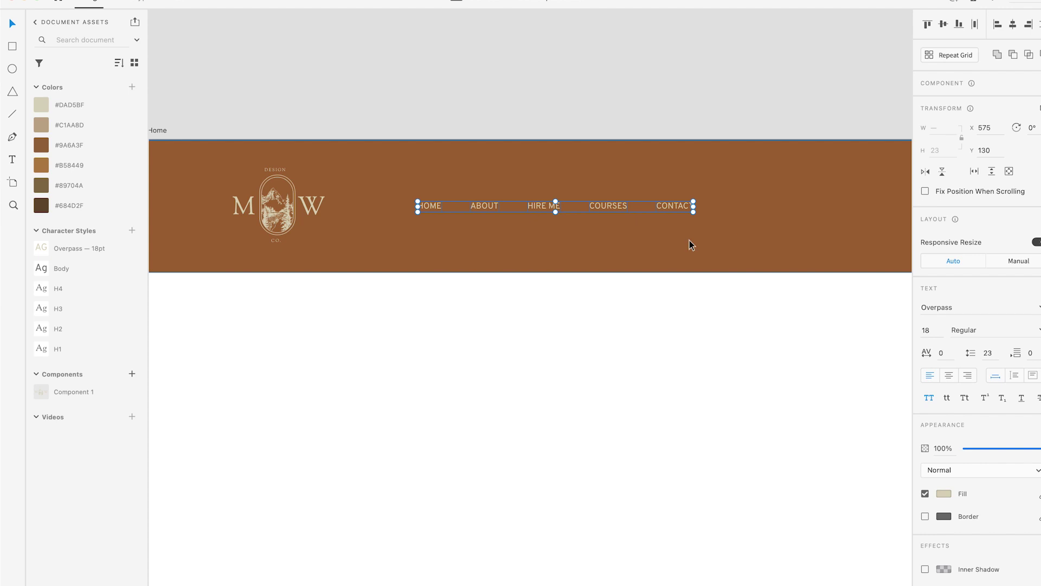
scroll(649, 321, "right", 3)
scroll(650, 321, "down", 1)
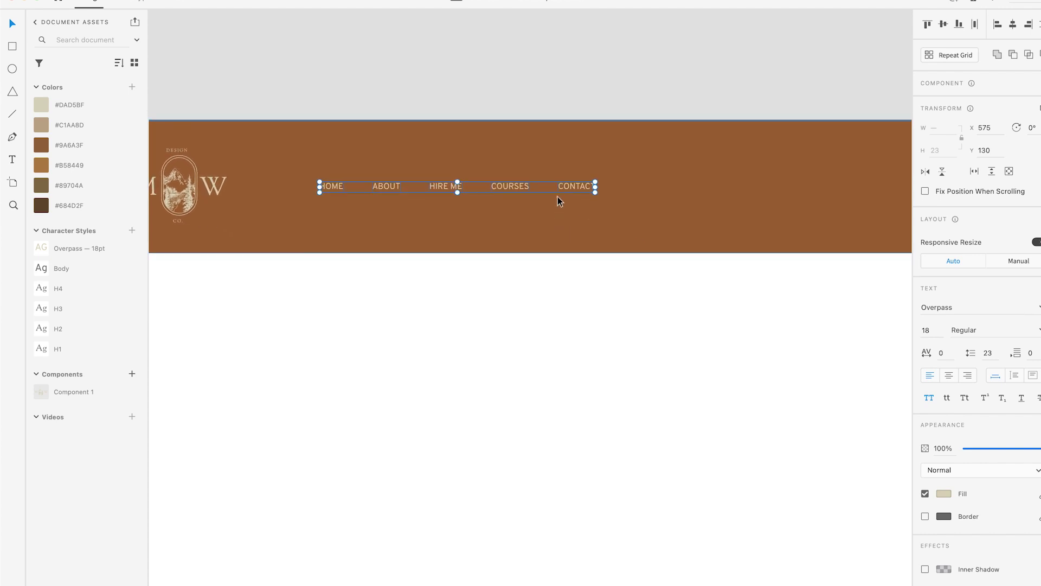
key("super+g")
left_click_drag(526, 187, 574, 186)
key("super+minus")
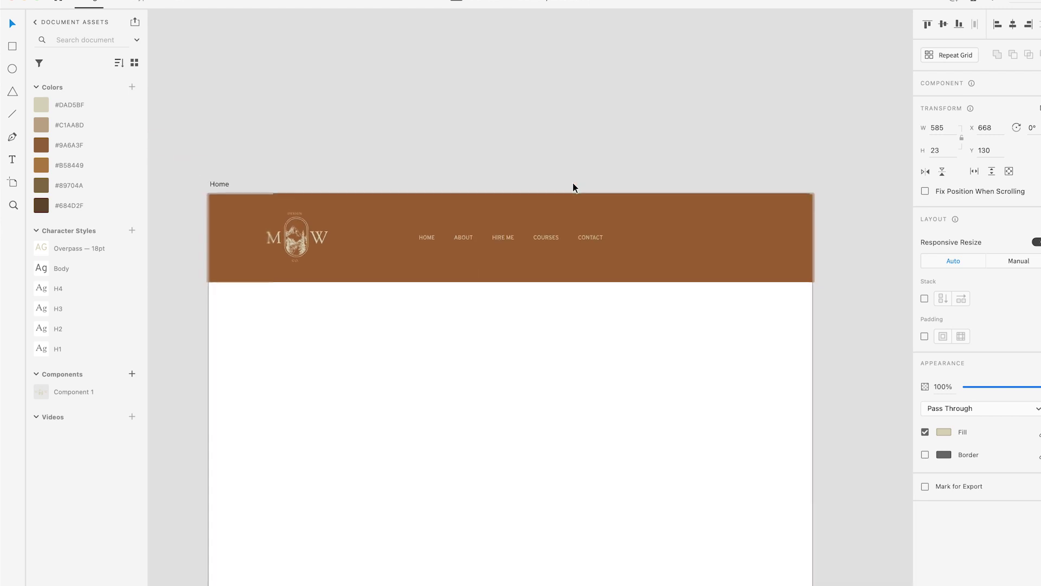
left_click(590, 413)
scroll(591, 416, "down", 1)
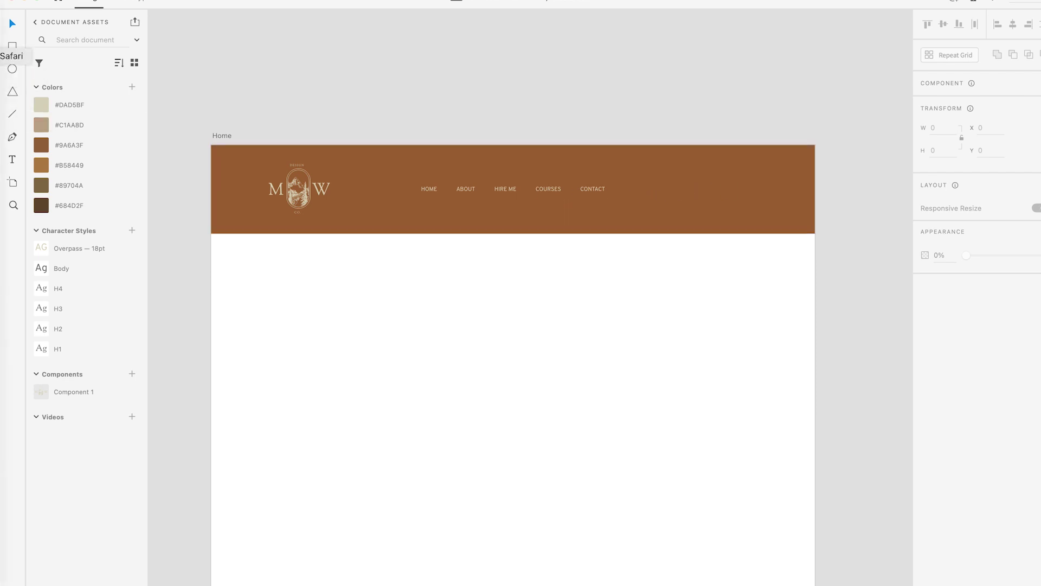
Bring up Safari on flaticon's Instagram icon results
left_click(1, 56)
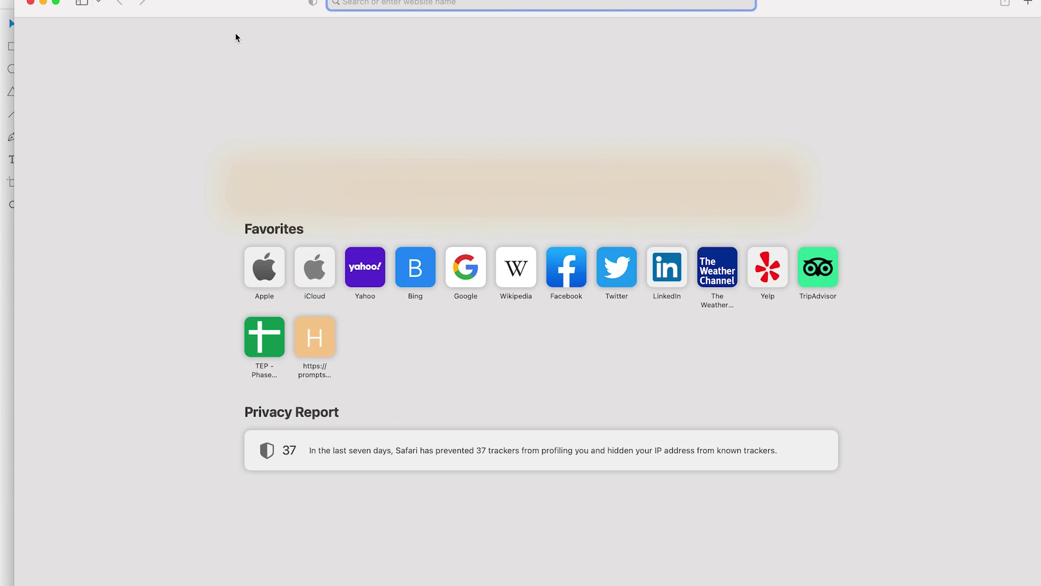
type("flat")
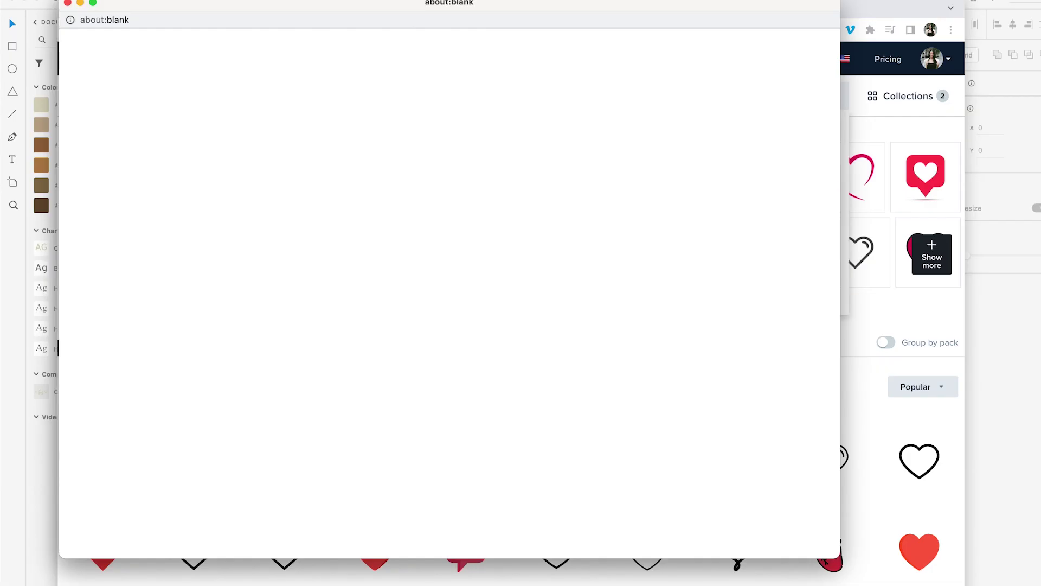
left_click(67, 4)
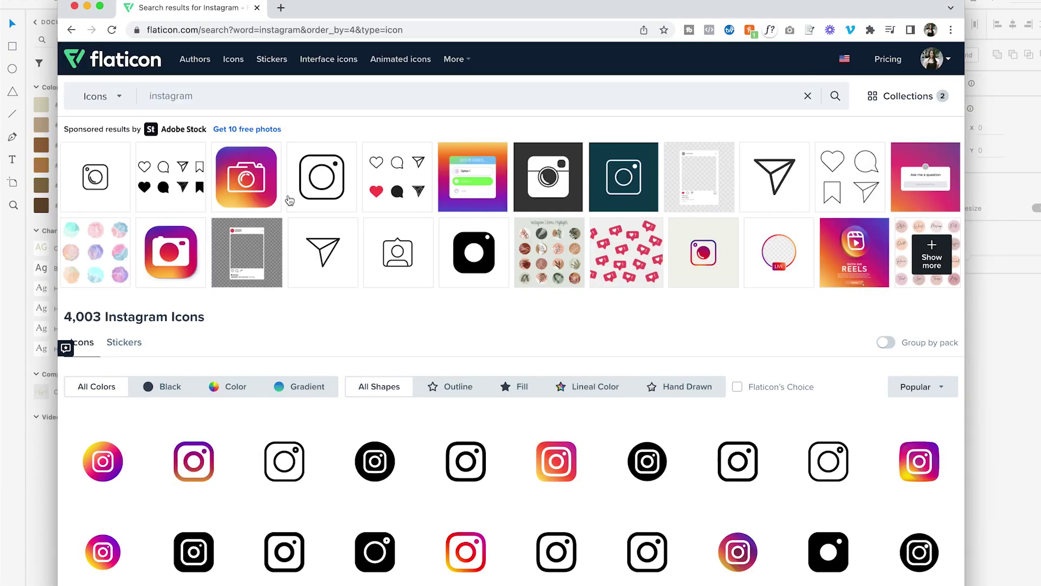
Browse the Instagram results for the plain outlined rounded-square icon
scroll(288, 200, "down", 5)
scroll(288, 200, "down", 5)
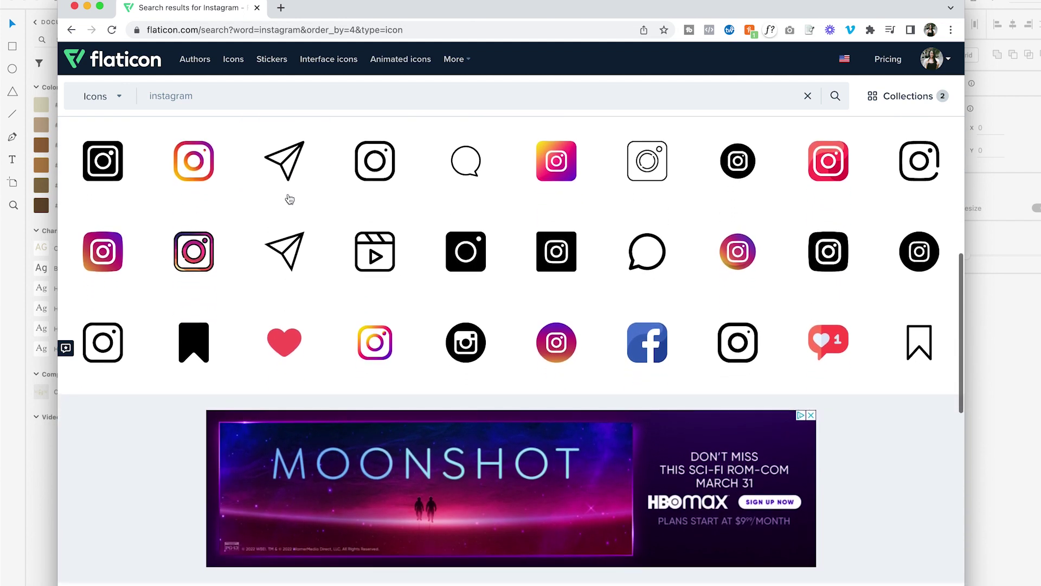
mouse_move(289, 200)
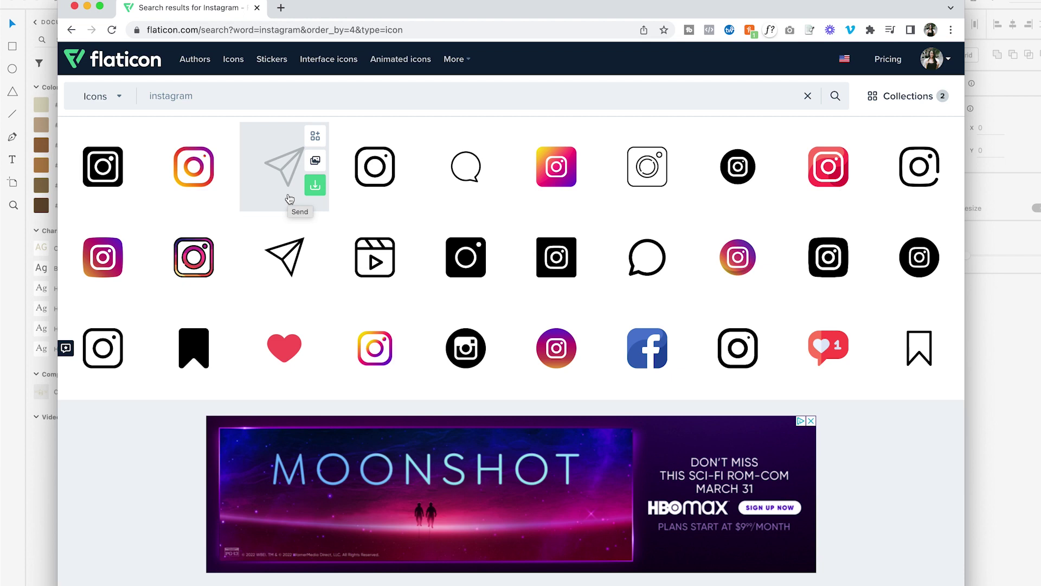
scroll(289, 199, "down", 6)
mouse_move(373, 406)
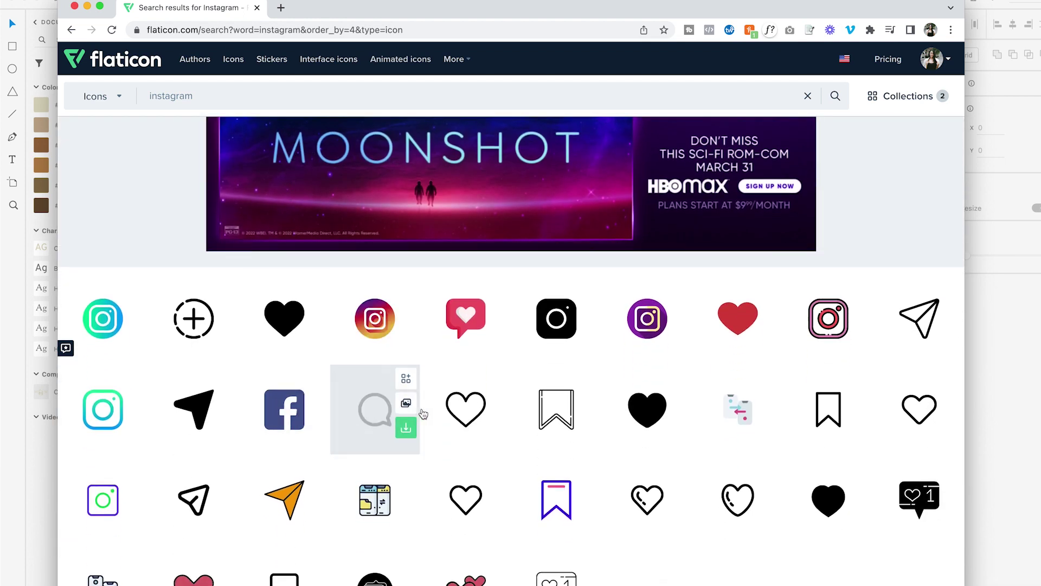
mouse_move(432, 414)
mouse_move(589, 415)
scroll(441, 495, "down", 5)
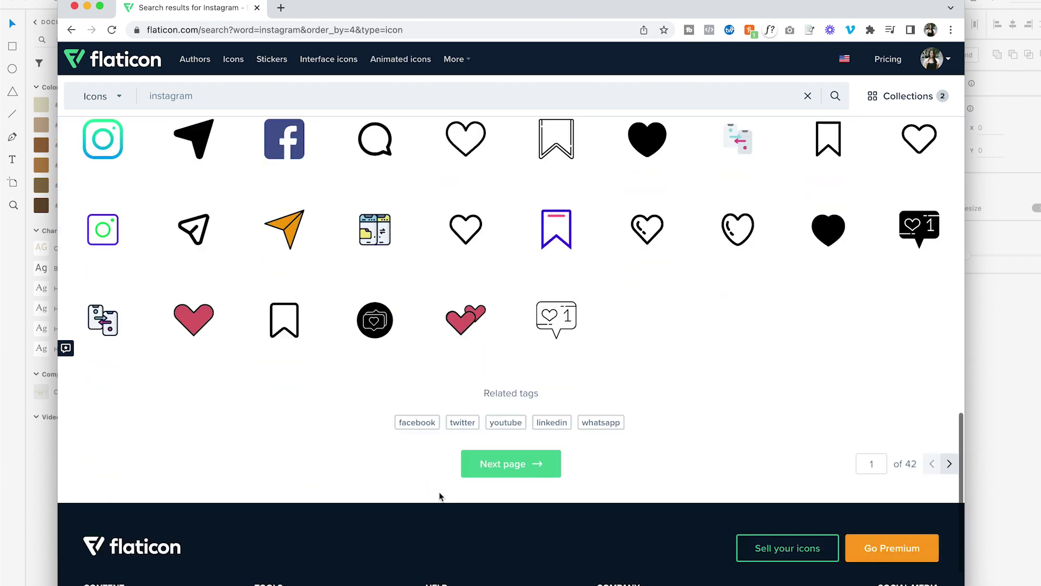
scroll(441, 497, "up", 15)
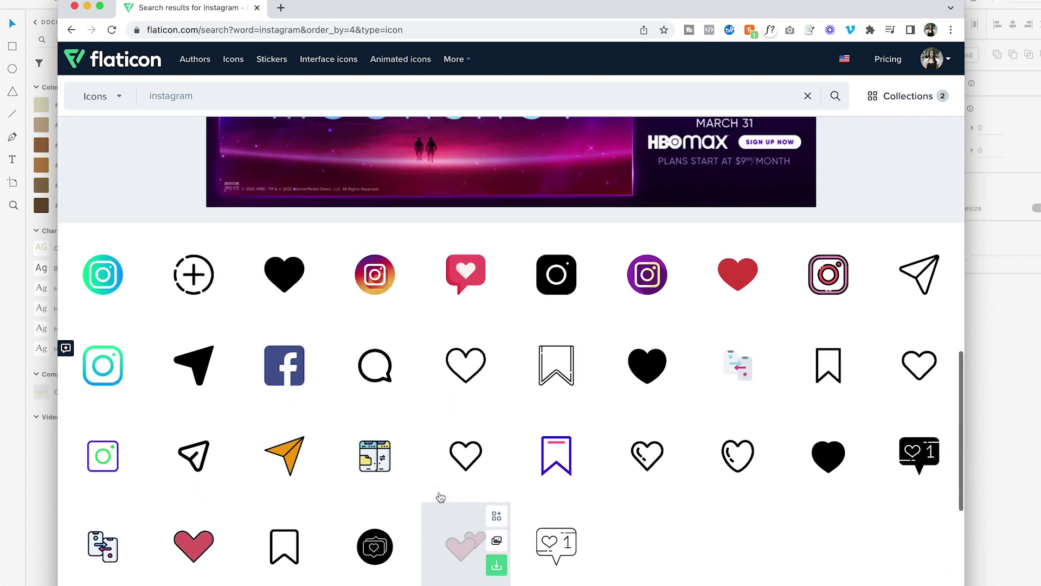
scroll(440, 497, "up", 4)
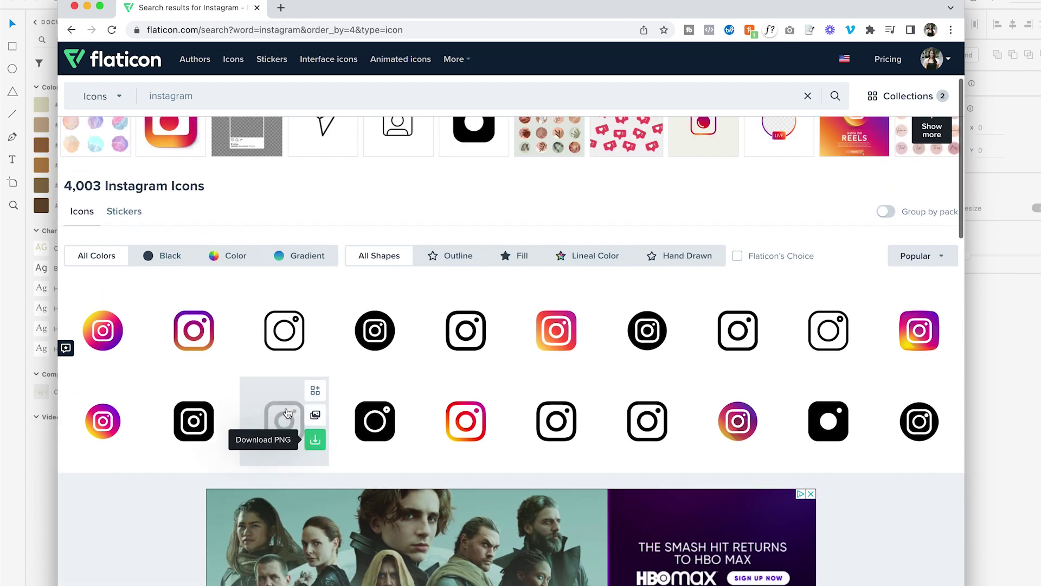
Open the outlined Instagram icon's detail page
mouse_move(264, 350)
left_click(263, 349)
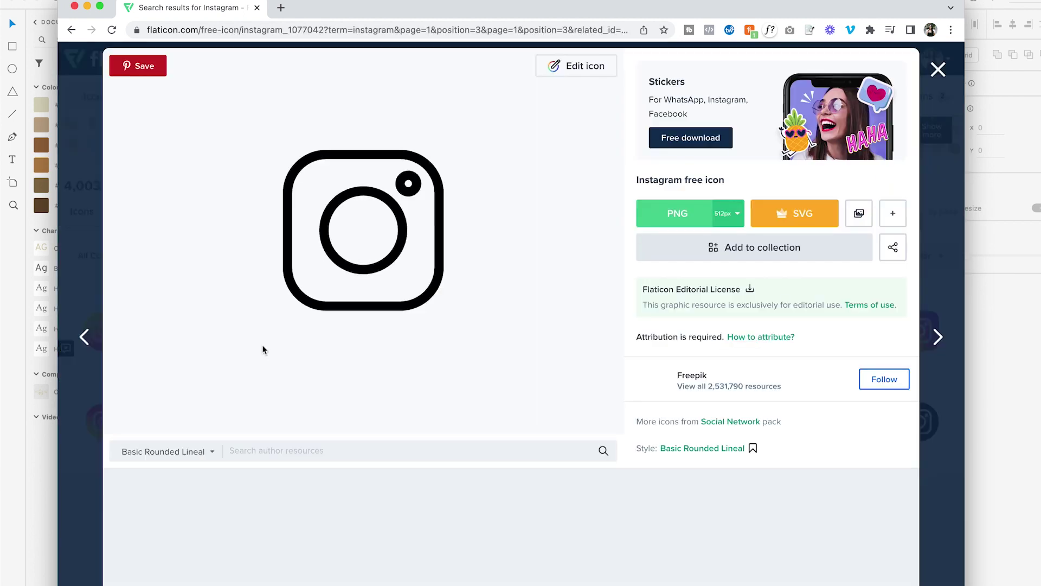
scroll(450, 261, "down", 3)
scroll(450, 261, "down", 5)
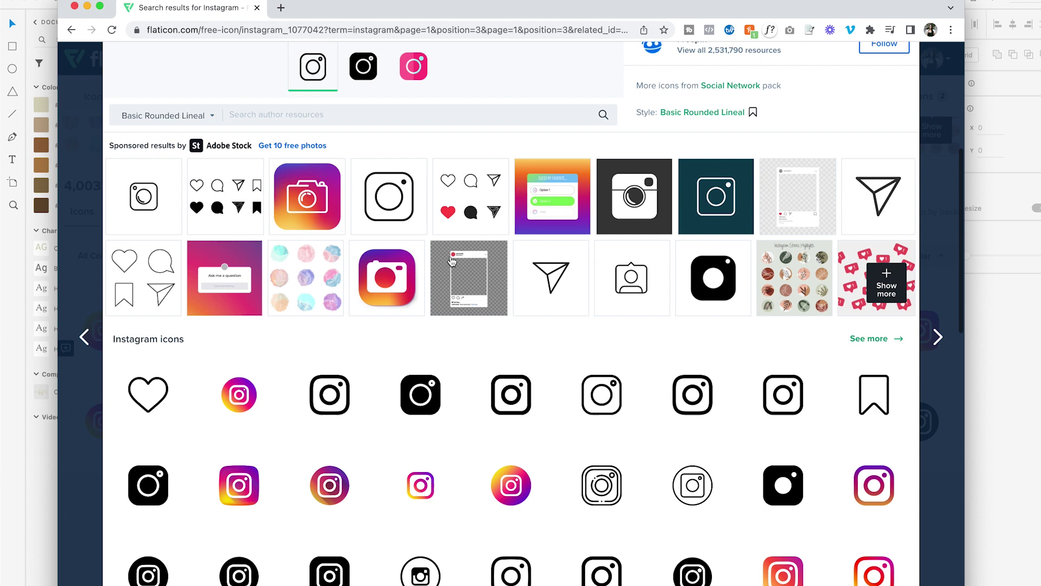
scroll(449, 260, "up", 8)
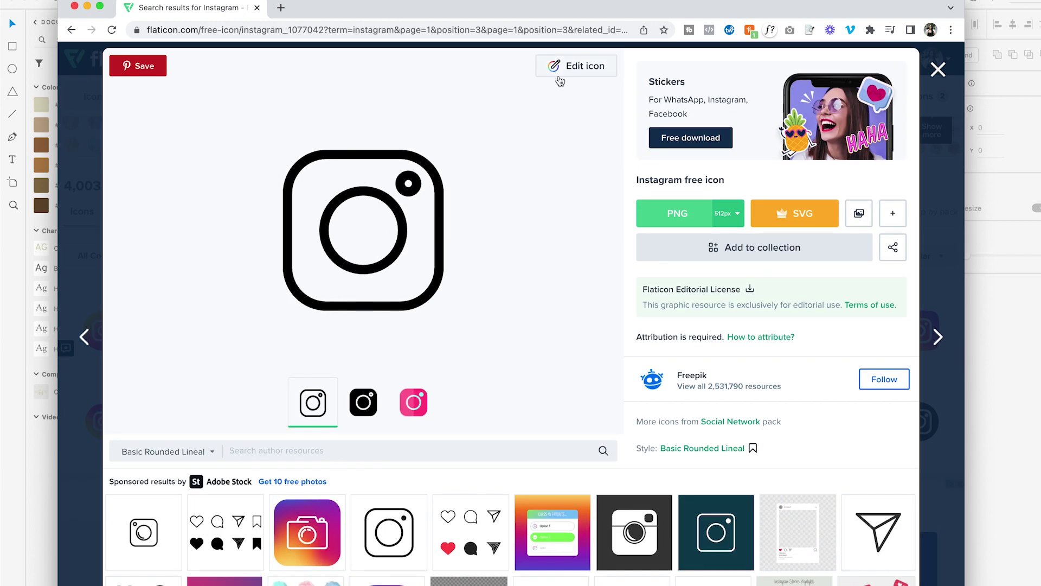
Recolour the icon in Flaticon's editor to #DAD5BF copied from XD's swatch
left_click(562, 68)
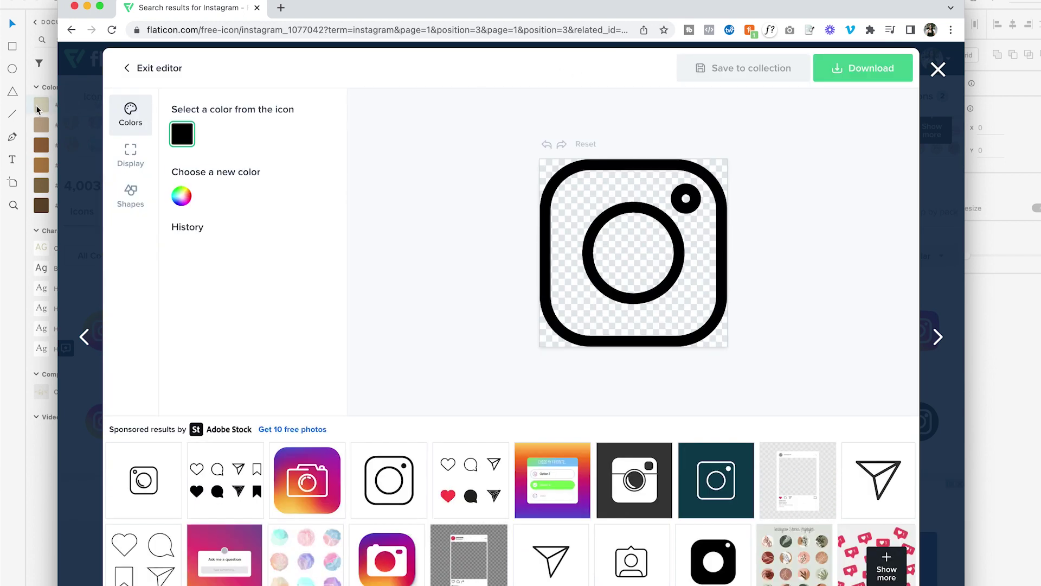
key("super+h")
right_click(69, 110)
left_click(70, 111)
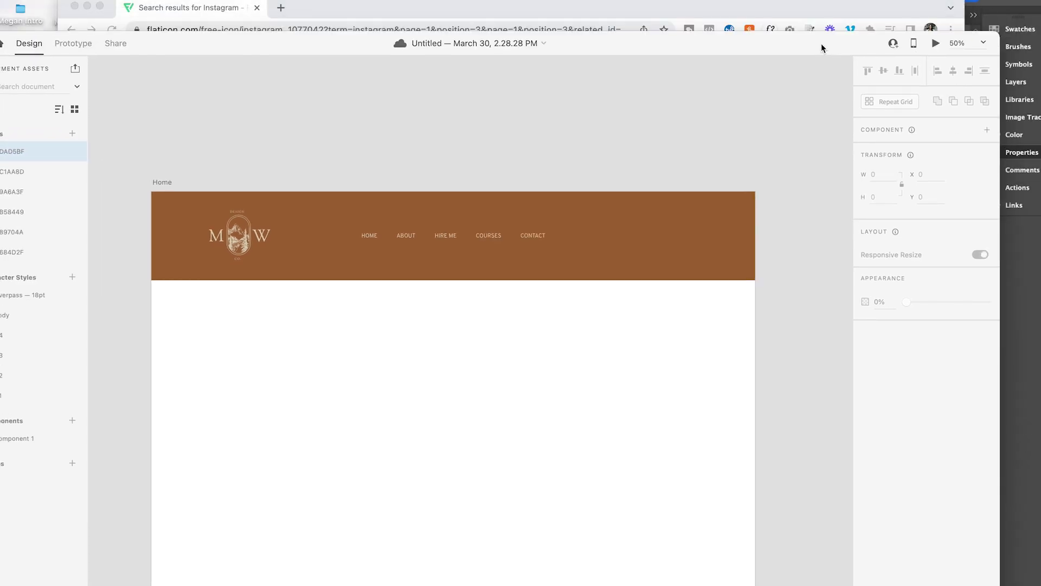
key("super+Tab")
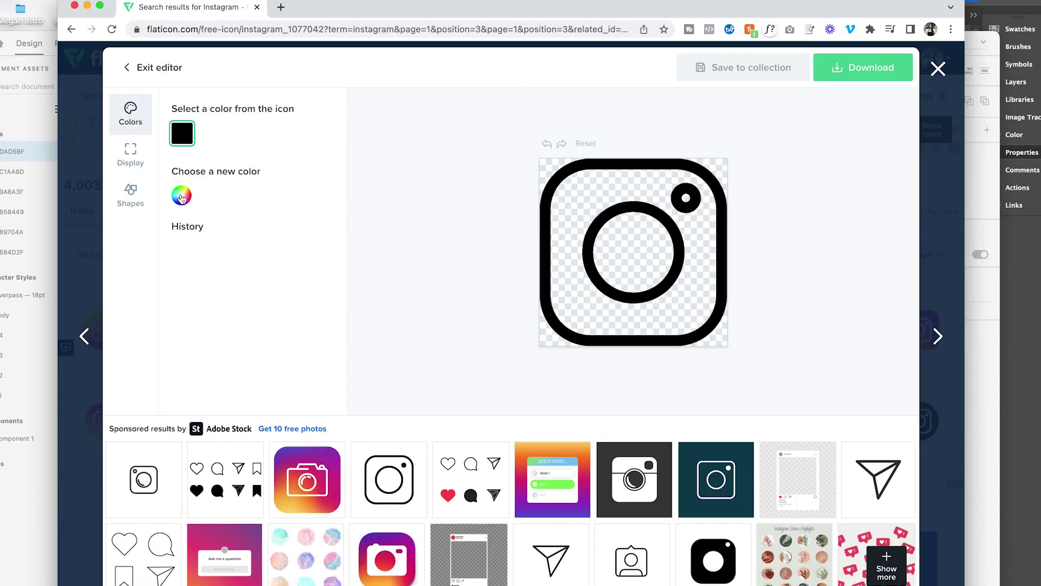
left_click(181, 196)
triple_click(304, 311)
key("super+v")
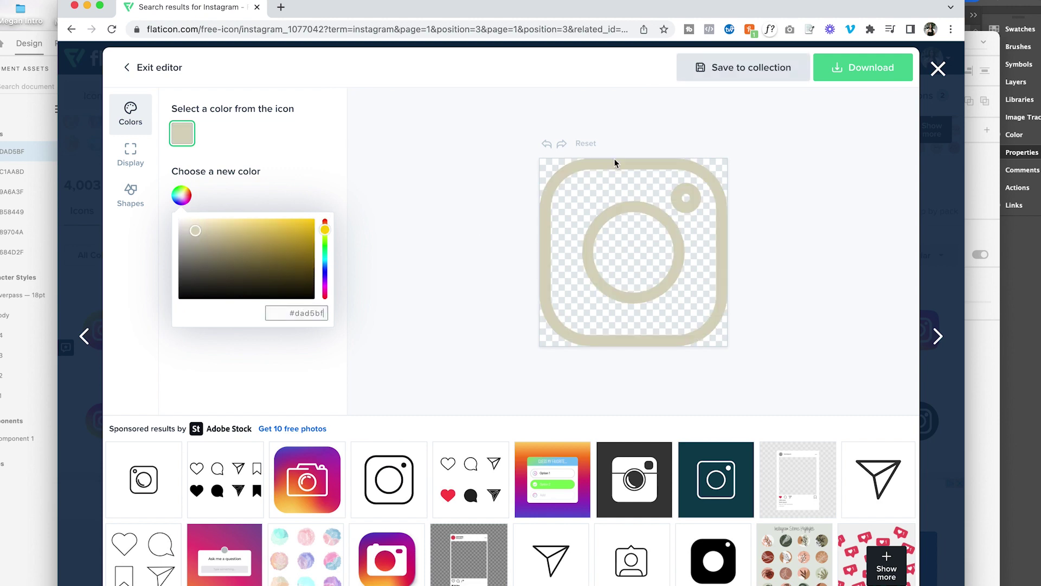
Download the recoloured icon as a free 256px PNG
left_click(847, 76)
left_click(856, 106)
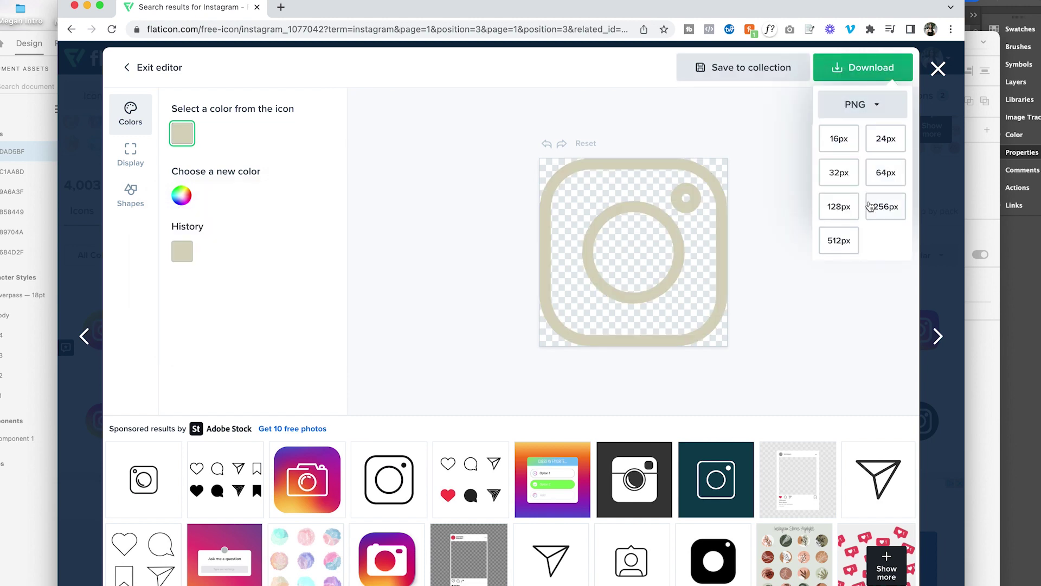
left_click(871, 206)
left_click(548, 332)
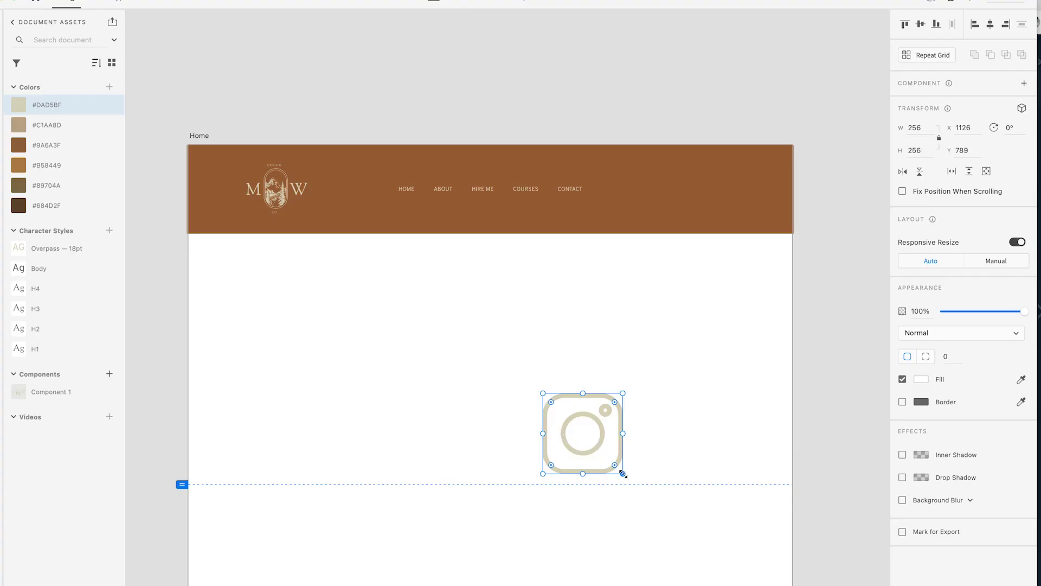
Shrink the Instagram icon to 37 by 37 and save it as a component
left_click_drag(623, 473, 561, 405)
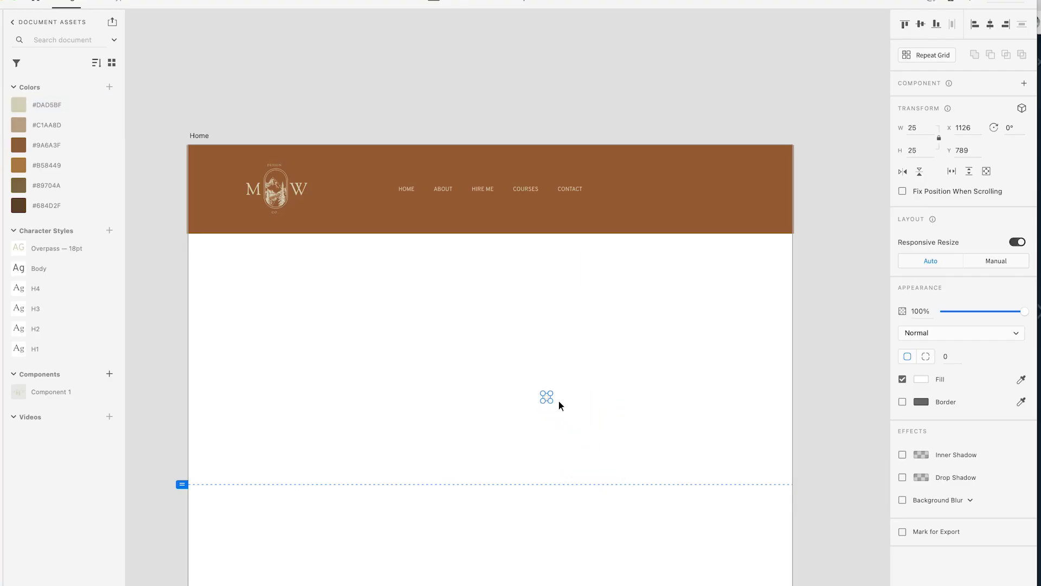
scroll(558, 404, "up", 3)
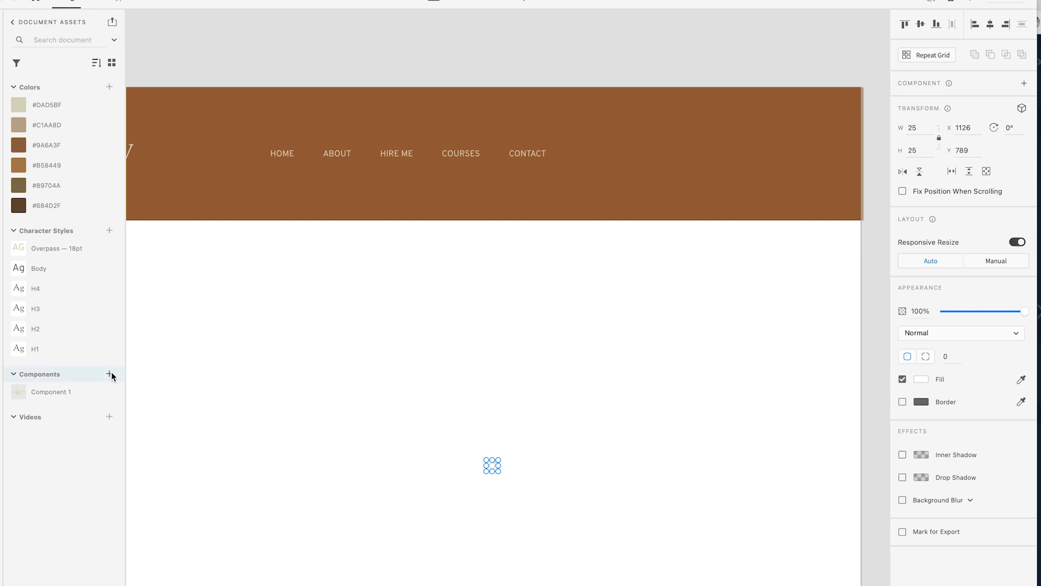
left_click(109, 374)
Place the Instagram icon in the header to the right of CONTACT
left_click(512, 472)
left_click(494, 465)
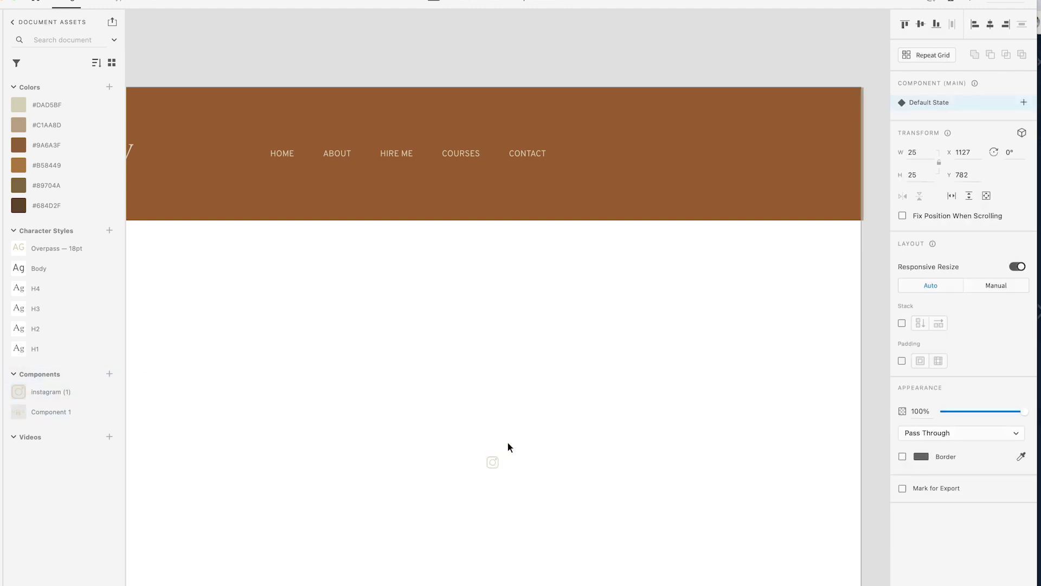
left_click_drag(493, 465, 650, 158)
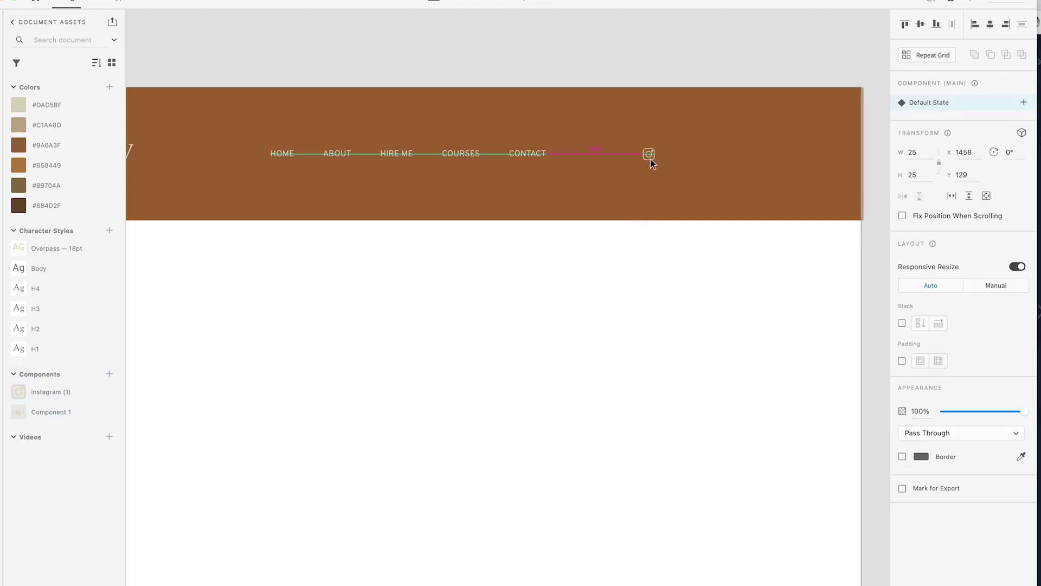
left_click(615, 272)
key("super+0")
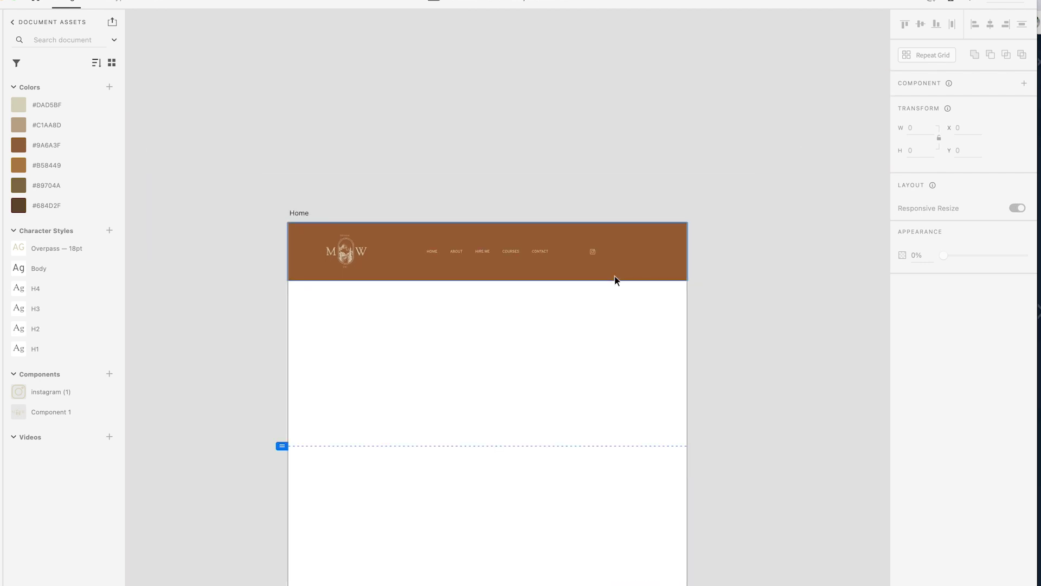
key("super+1")
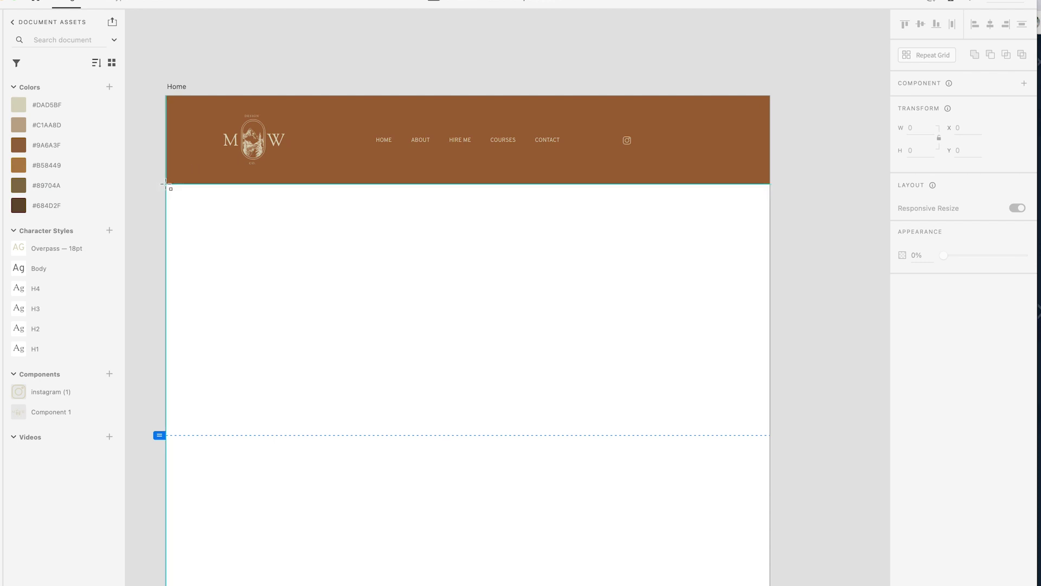
Draw a full-width rectangle below the brown header and snug it up against the header
left_click_drag(165, 184, 771, 436)
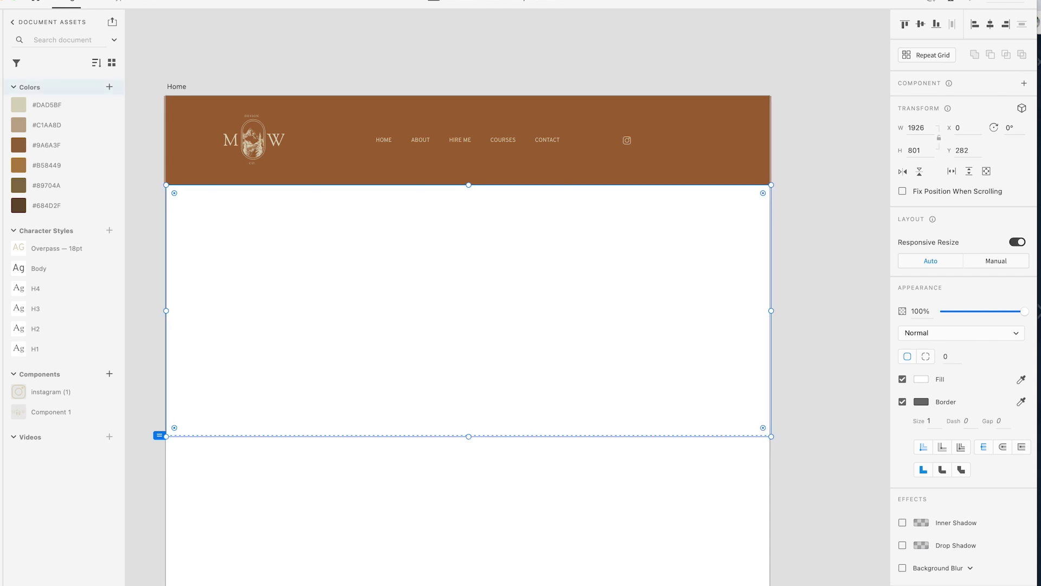
left_click(30, 165)
left_click_drag(298, 273, 297, 276)
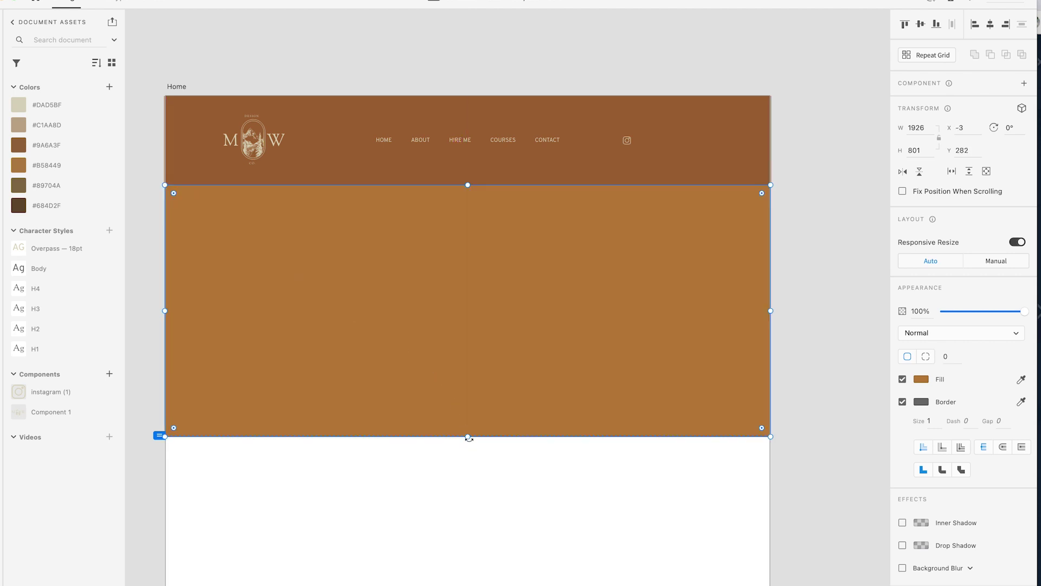
left_click(465, 478)
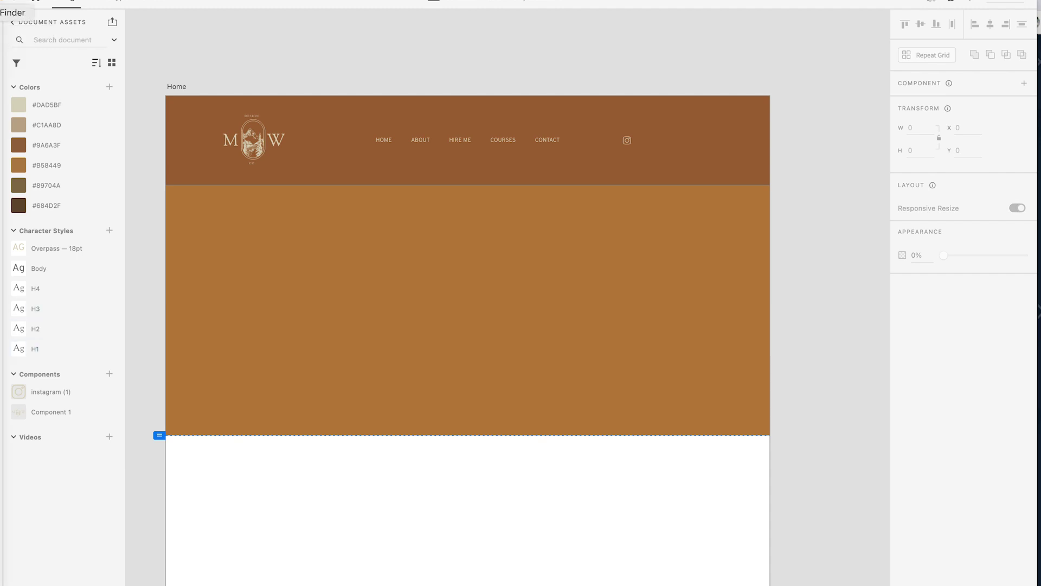
Recolour the block to #DAD5BF beige and remove its border
left_click(226, 224)
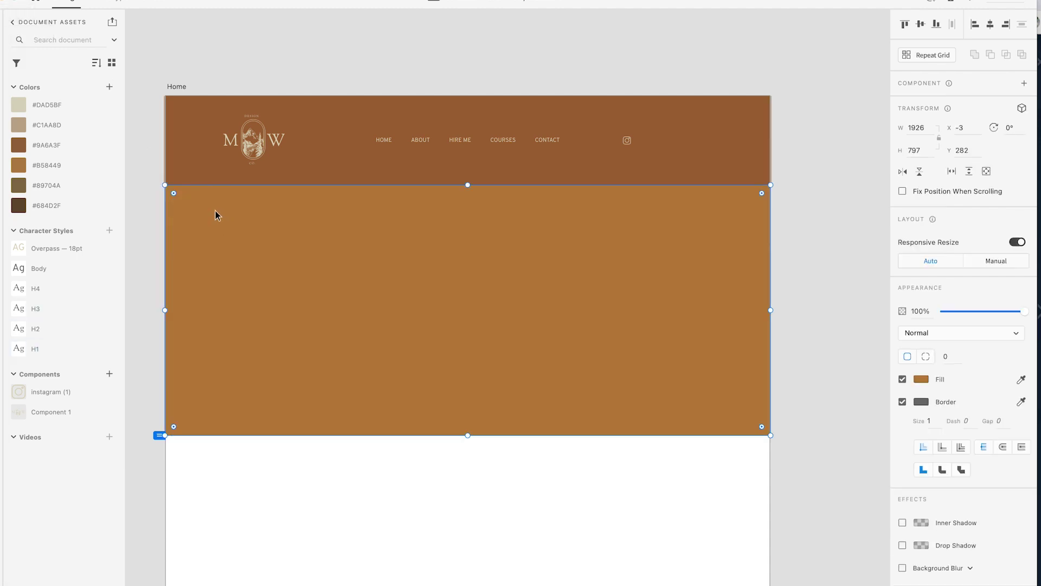
left_click(38, 106)
left_click(428, 486)
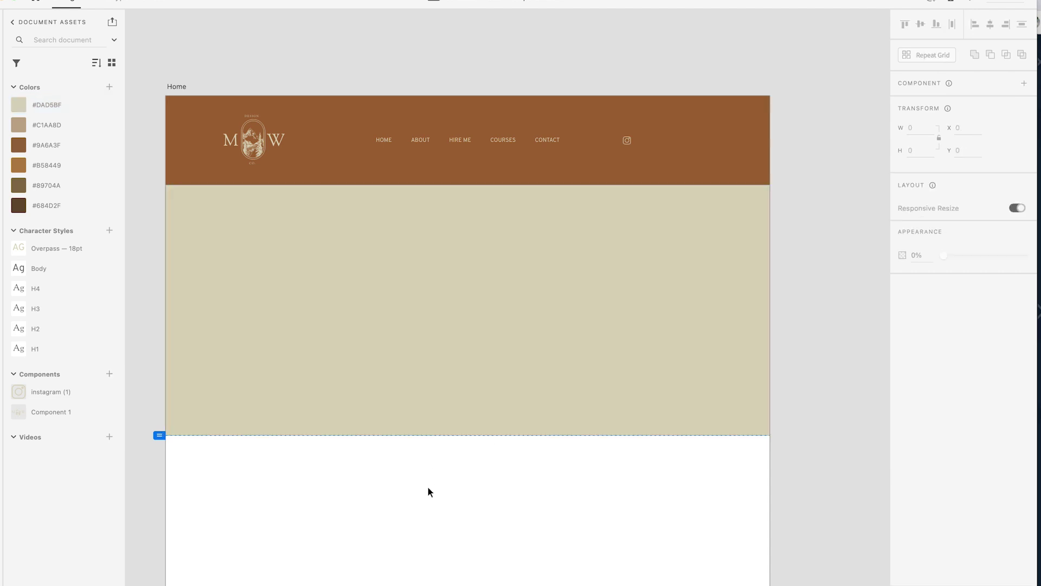
left_click(274, 279)
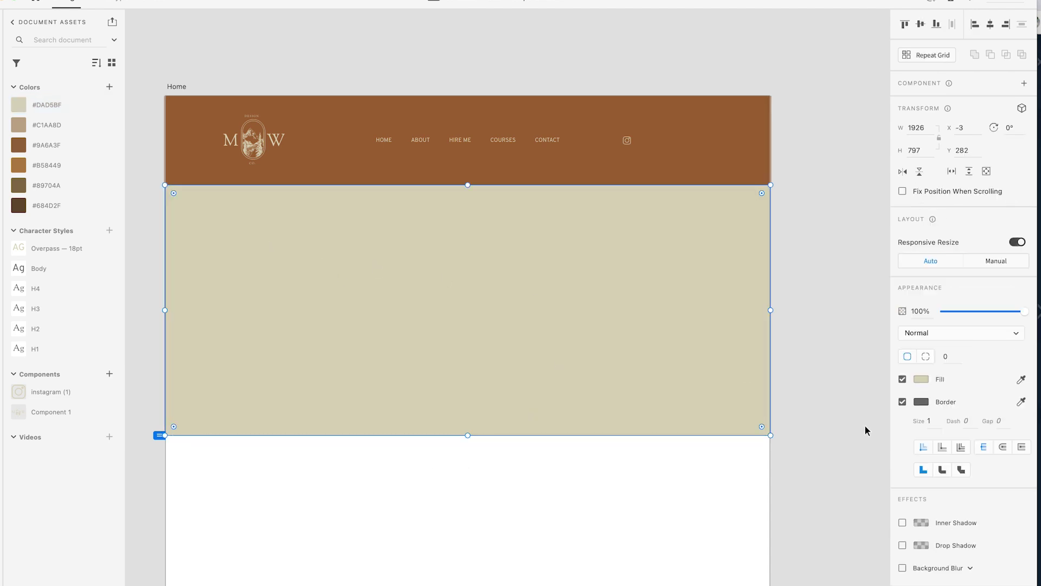
left_click(903, 401)
left_click(844, 386)
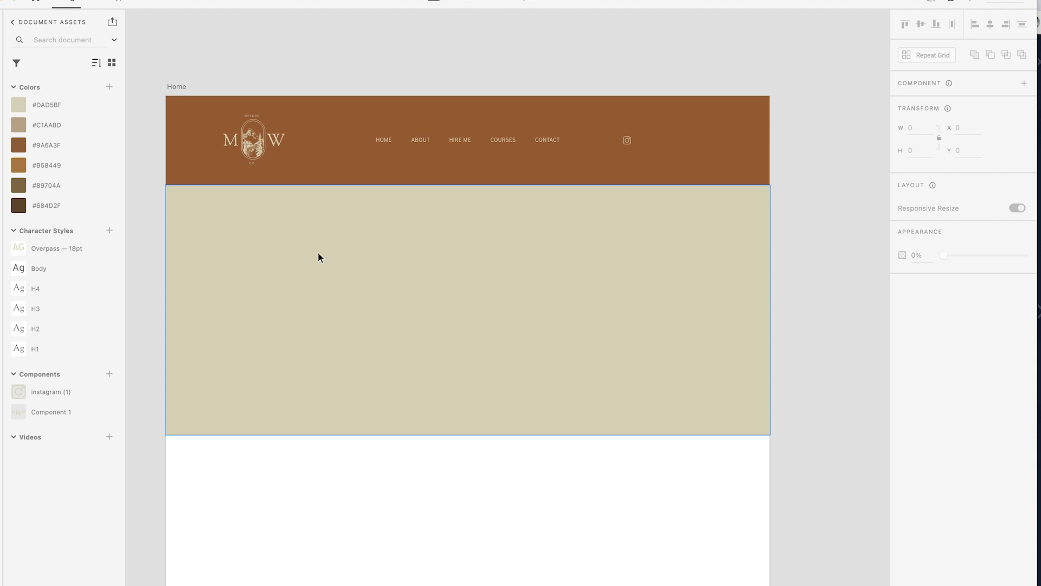
Shift the header navigation links slightly right, then scroll over to the Home – 1 artboard
left_click(549, 143)
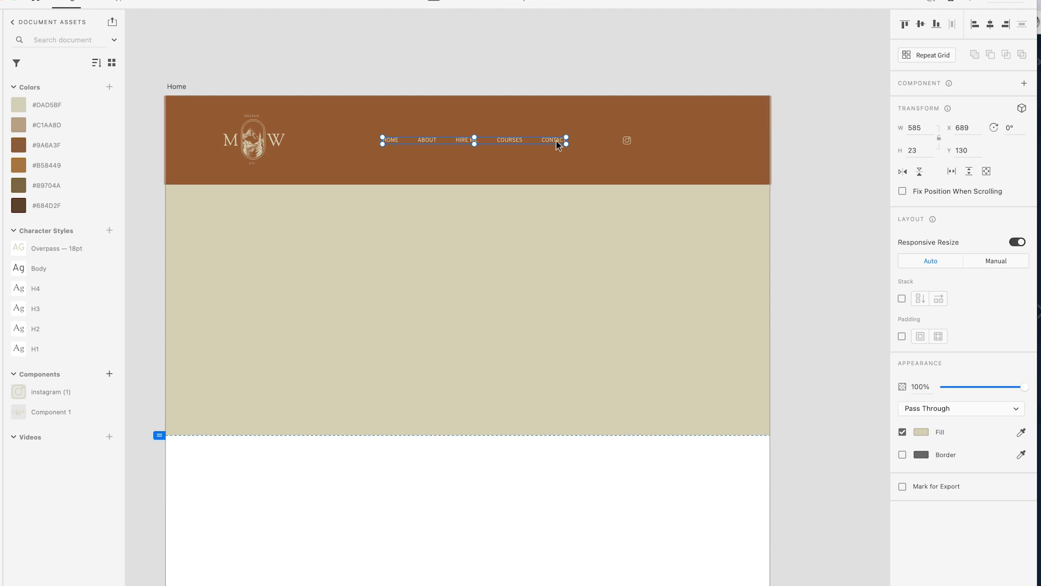
left_click_drag(556, 142, 583, 144)
scroll(626, 69, "down", 2)
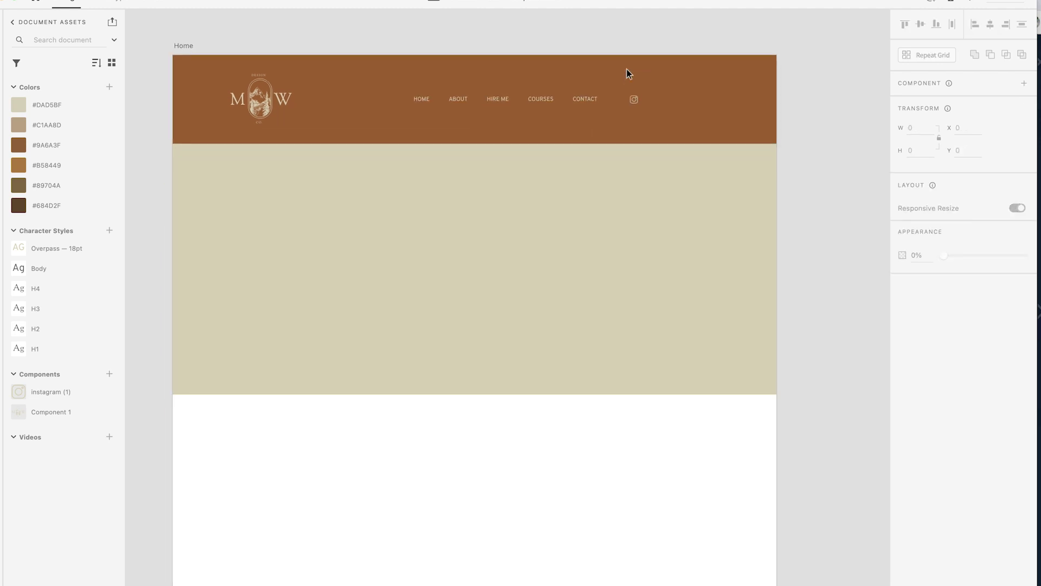
left_click(289, 335)
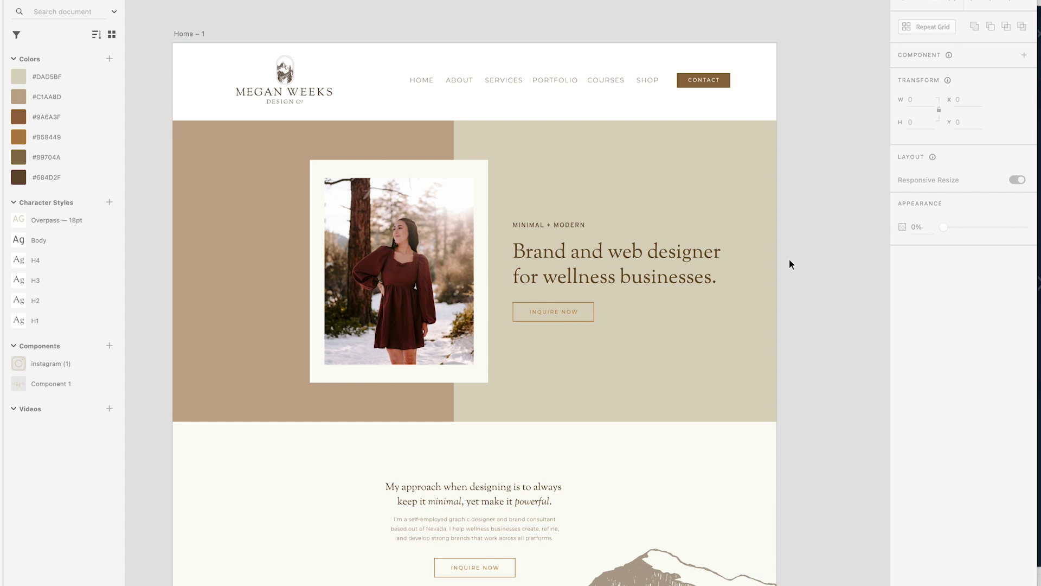
Give the Home – 1 navigation text the Body style, all caps, at 18 pt
left_click(413, 79)
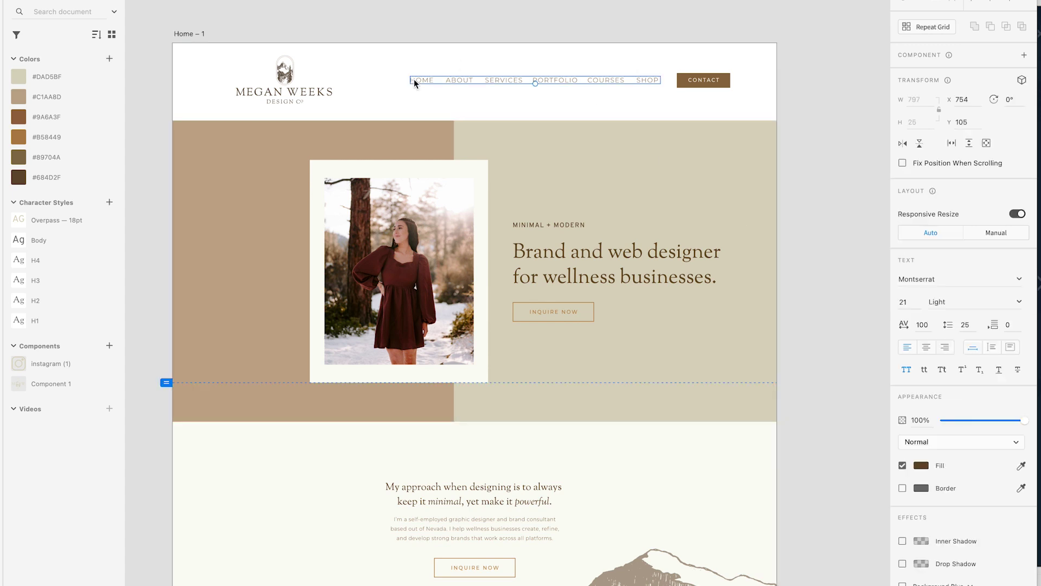
left_click(76, 239)
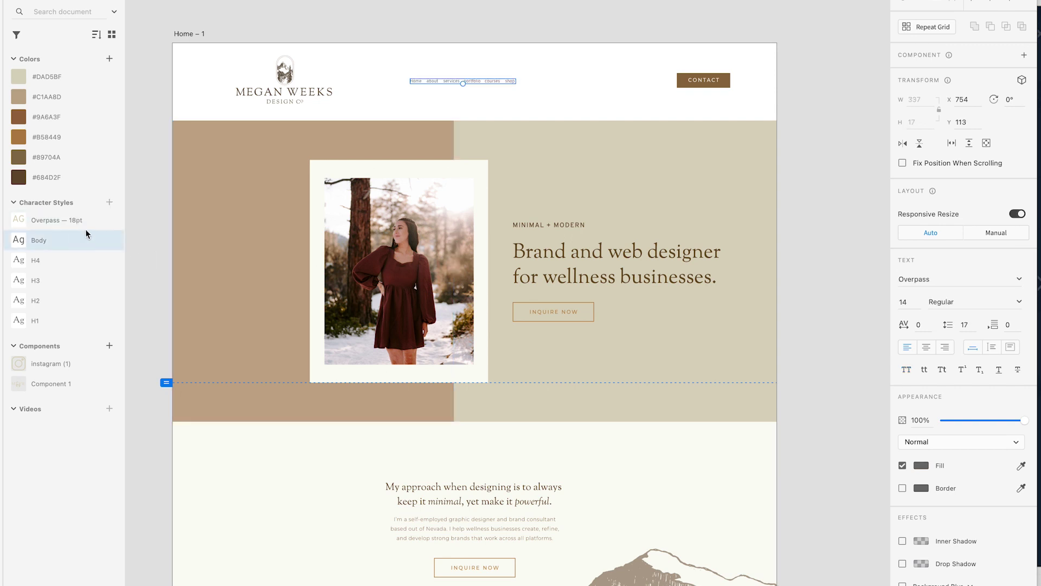
left_click(908, 368)
left_click(908, 302)
key("Return")
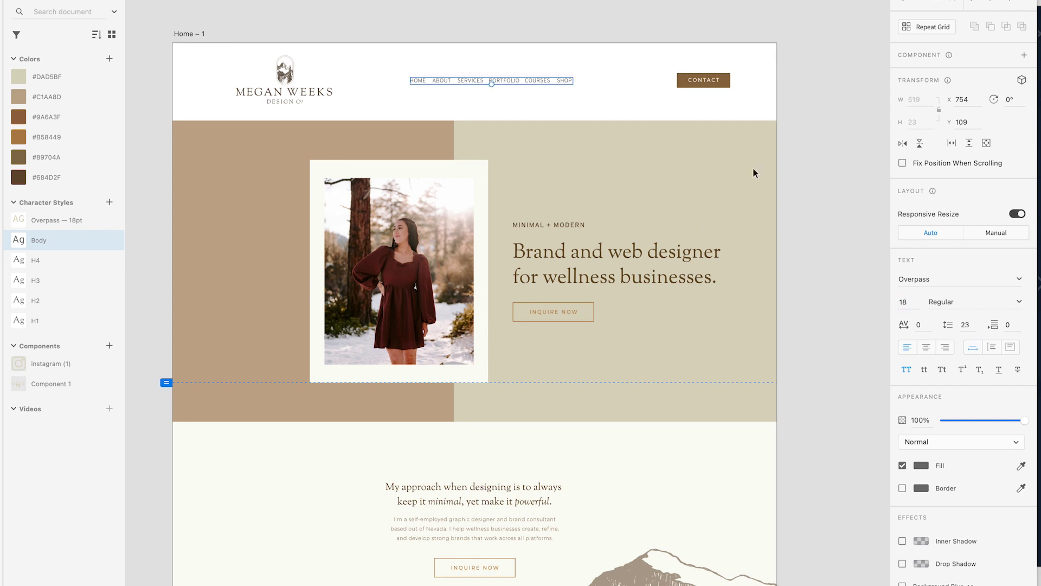
scroll(378, 72, "left", 10)
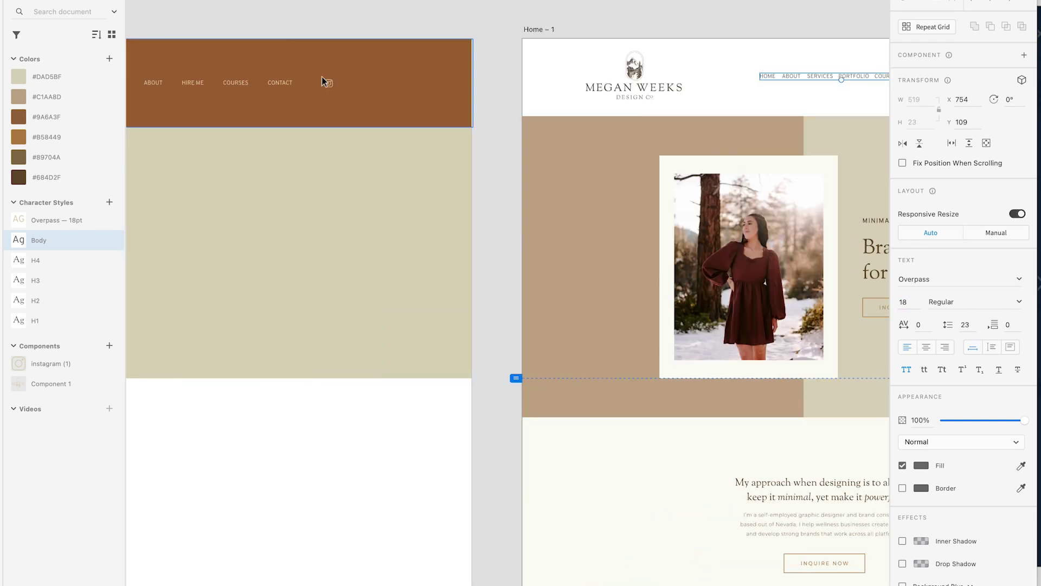
scroll(344, 97, "right", 10)
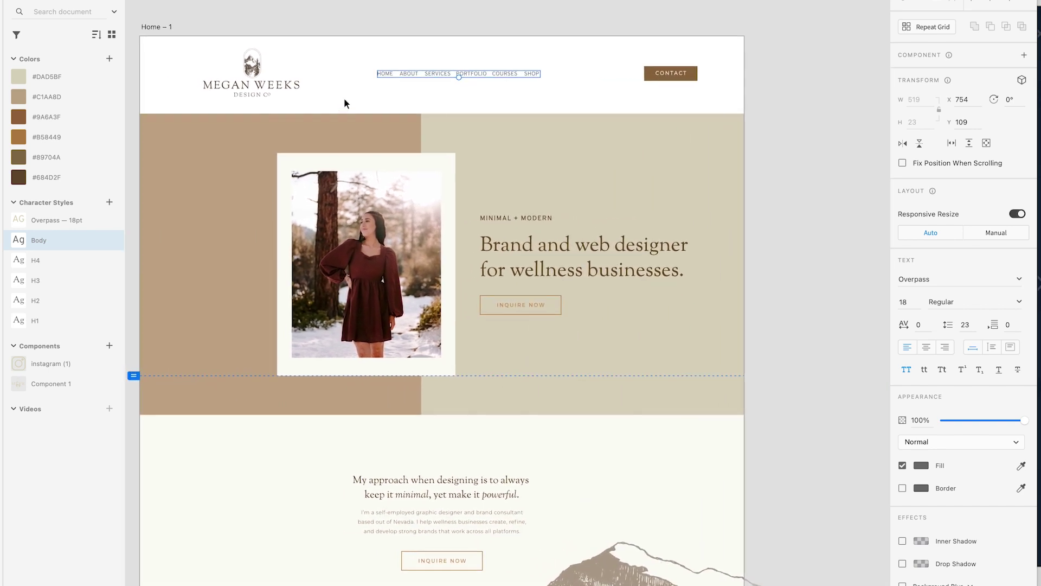
Draw a #DAD5BF rectangle covering the header and send it behind the header content
key("r")
left_click_drag(167, 63, 778, 138)
left_click(49, 76)
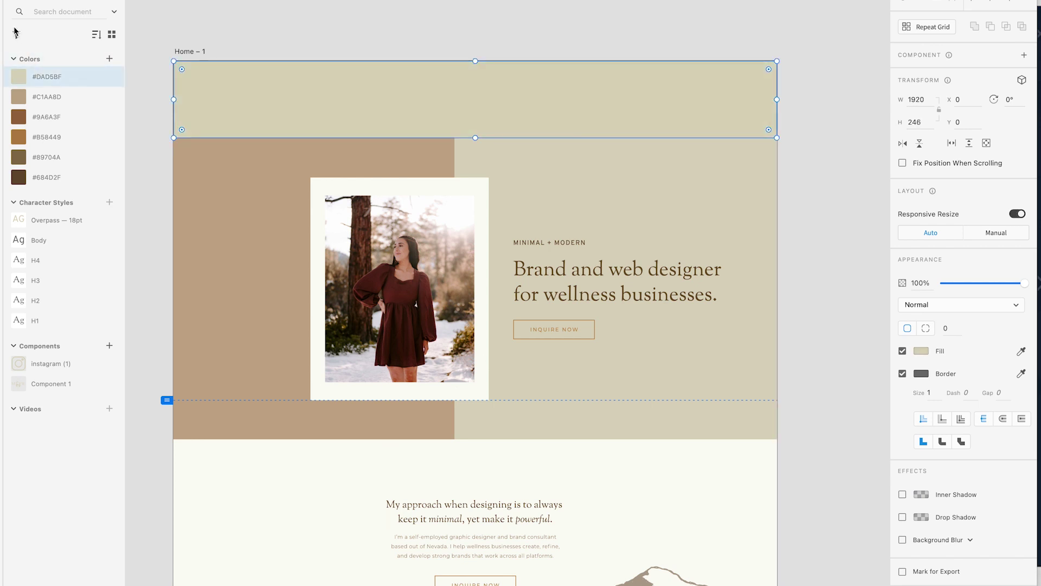
key("super+shift+bracketleft")
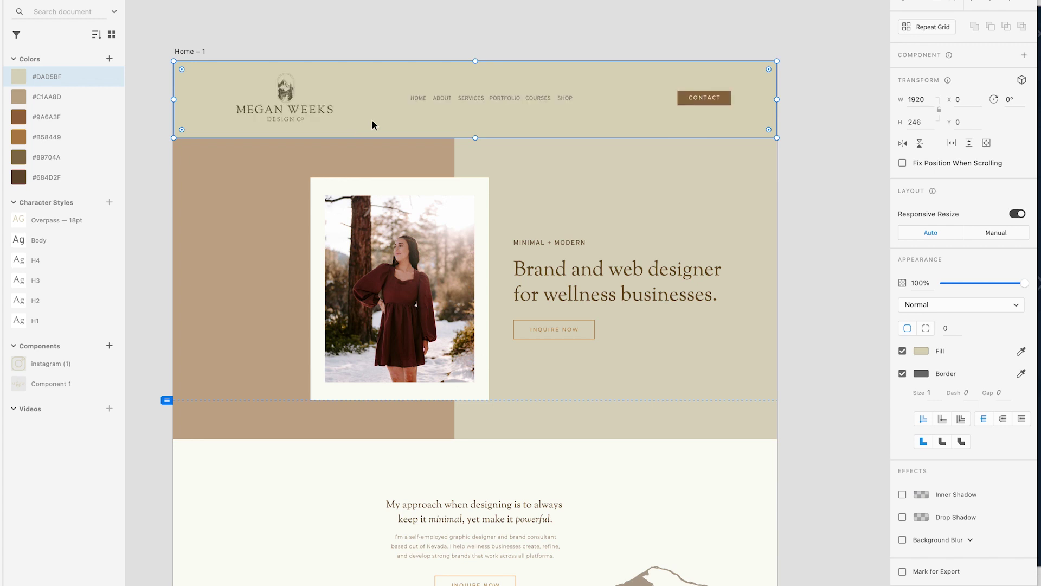
left_click(807, 337)
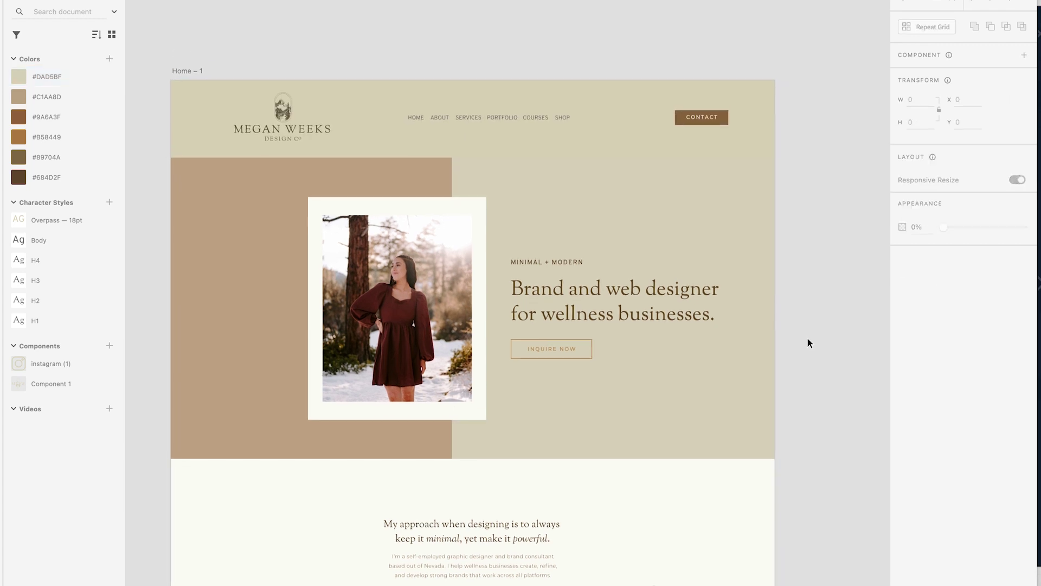
Save #FAFAF5 to the document colours and fill the header band with it
scroll(807, 337, "up", 1)
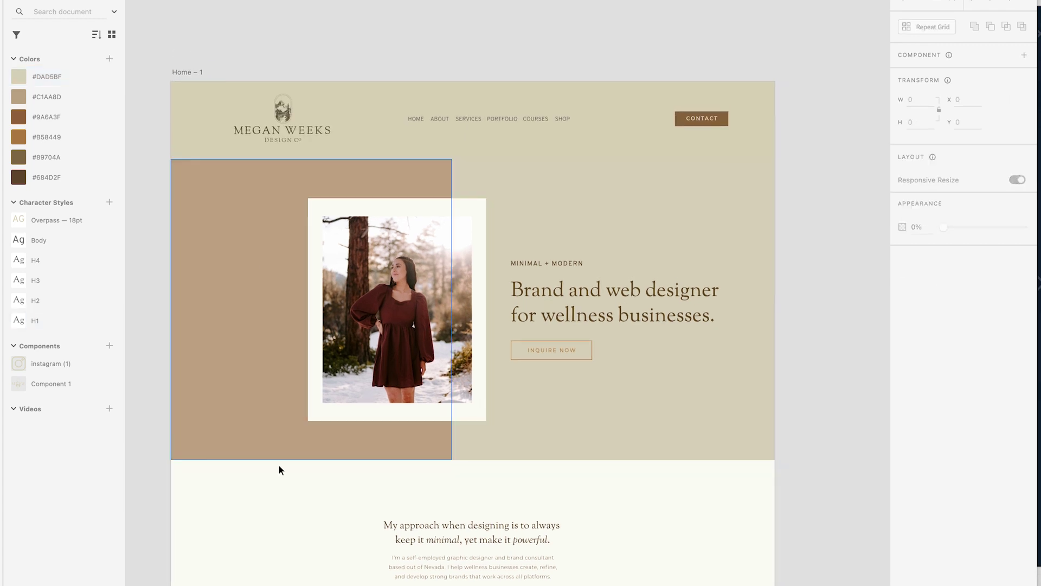
left_click(234, 524)
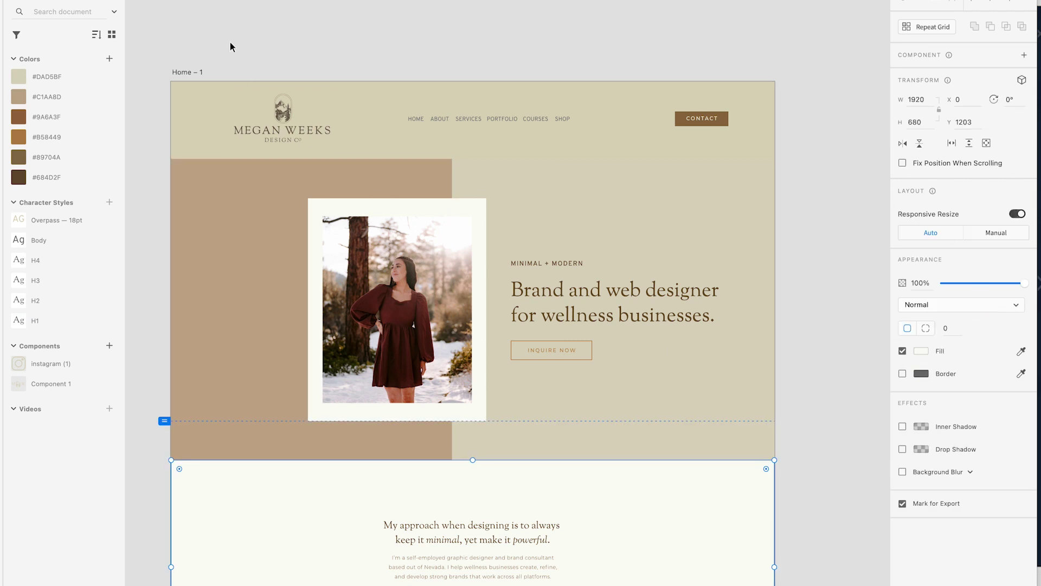
left_click(110, 60)
left_click(369, 146)
left_click(48, 76)
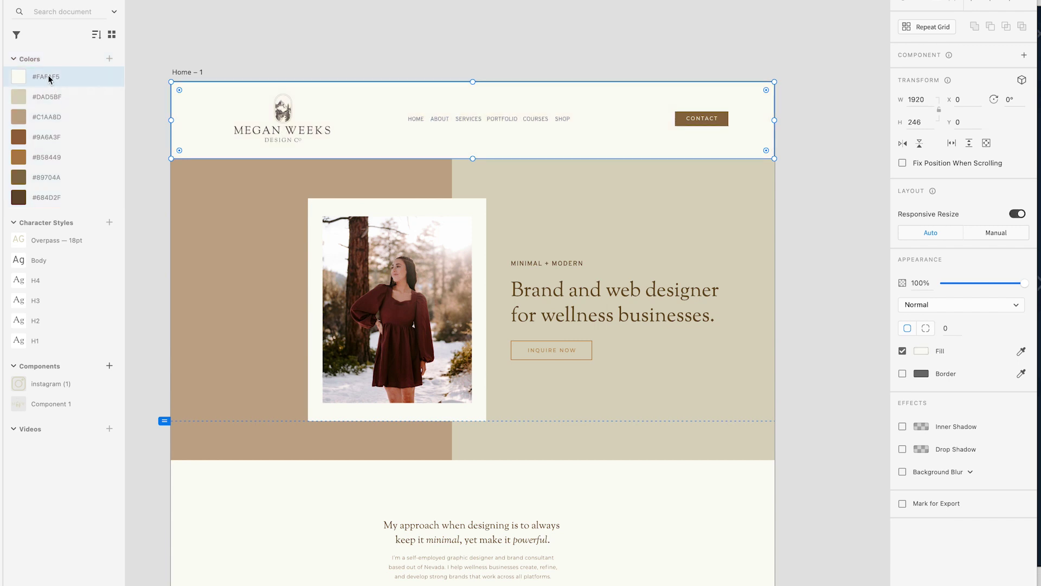
left_click(224, 64)
Insert a '|' between HOME and ABOUT, then delete the old Home – 1 navigation text
scroll(330, 83, "down", 1)
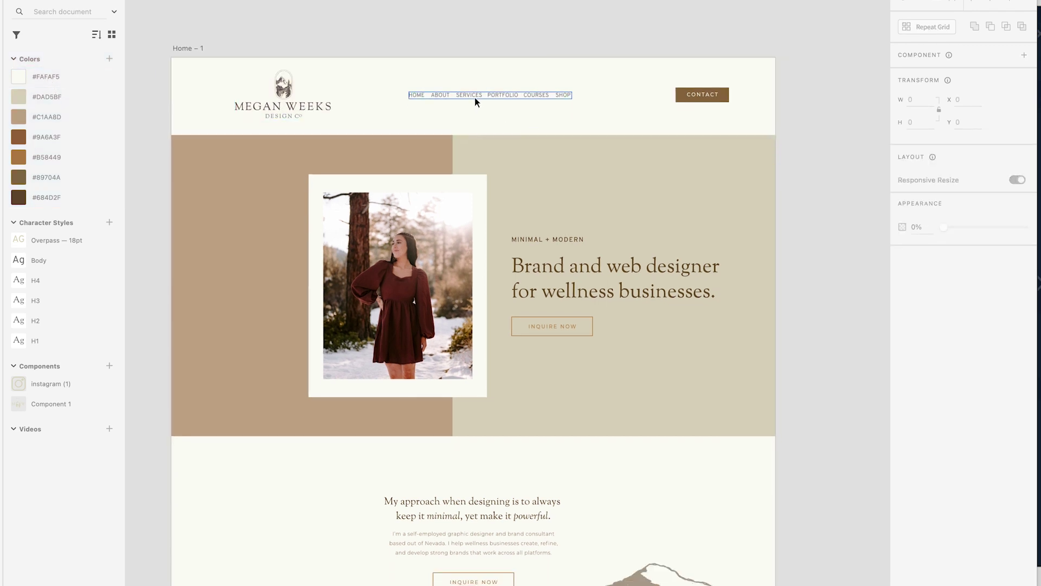
left_click_drag(474, 96, 494, 96)
double_click(493, 96)
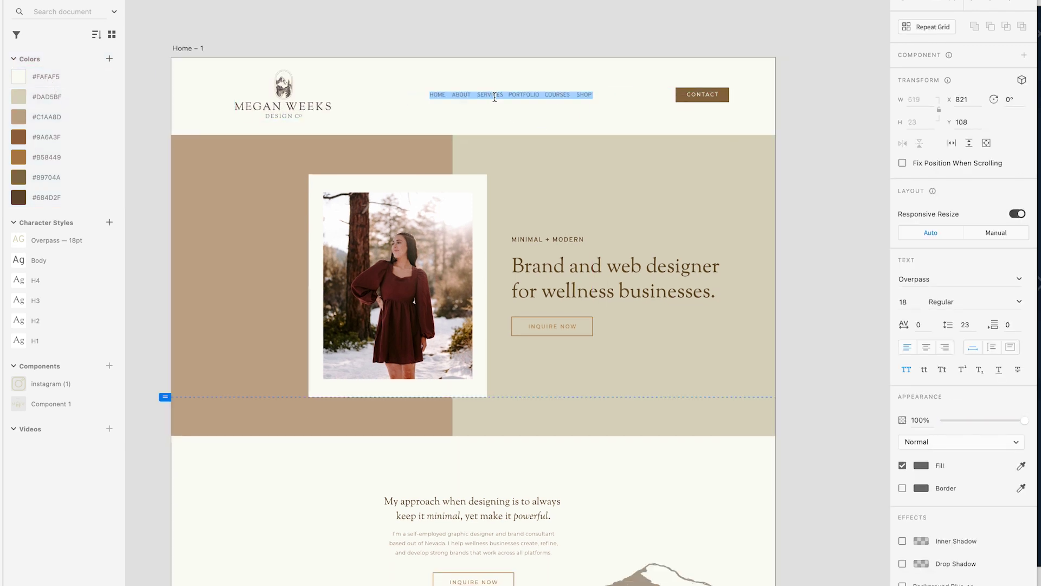
left_click(448, 96)
type("|")
key("Escape")
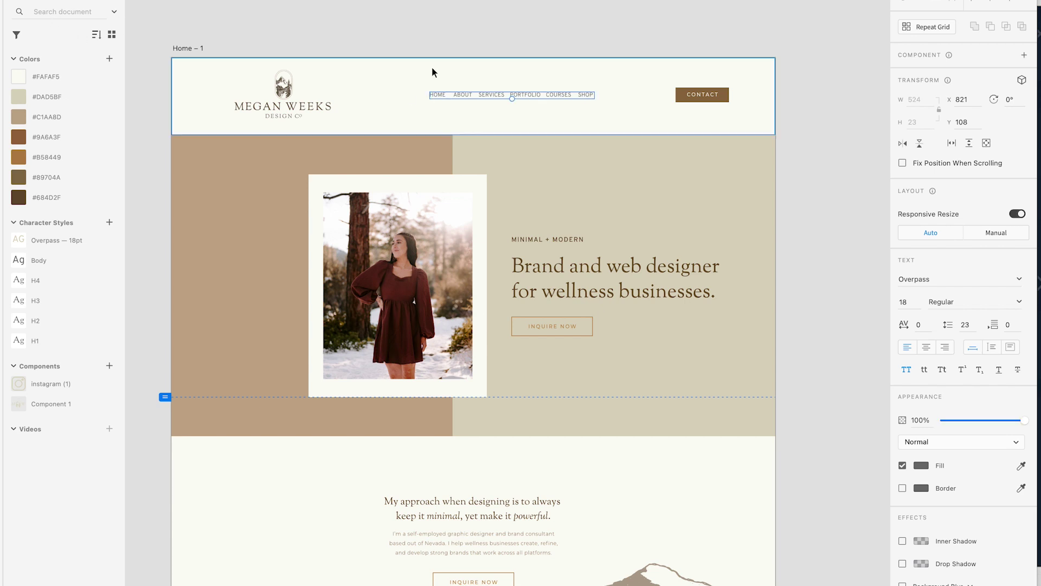
key("Delete")
Move the Home nav links into the Home – 1 header in dark brown, right of the logo
scroll(440, 37, "left", 2)
scroll(441, 34, "left", 10)
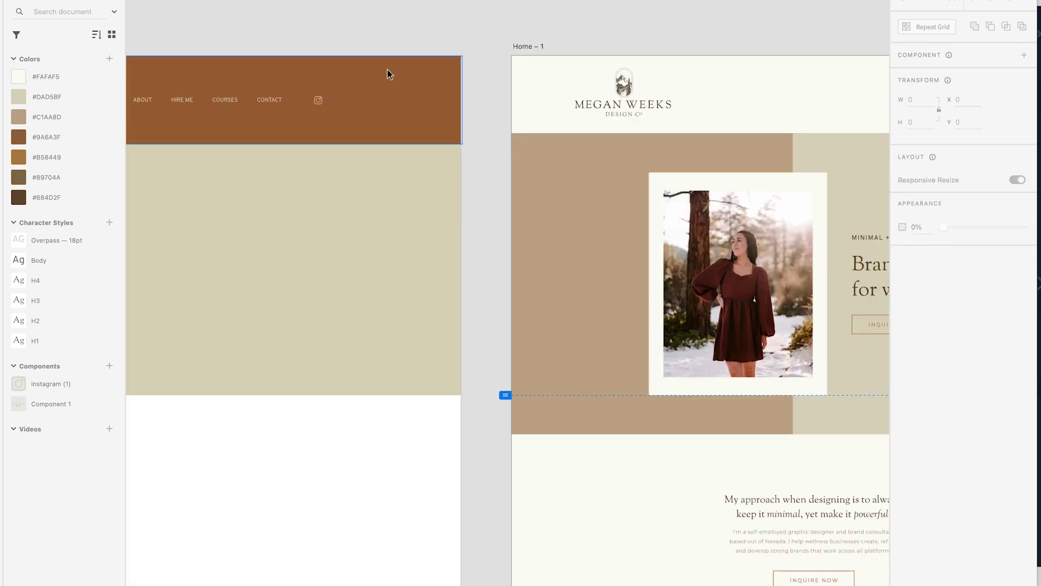
left_click(239, 101)
left_click_drag(230, 103, 831, 99)
scroll(831, 98, "right", 5)
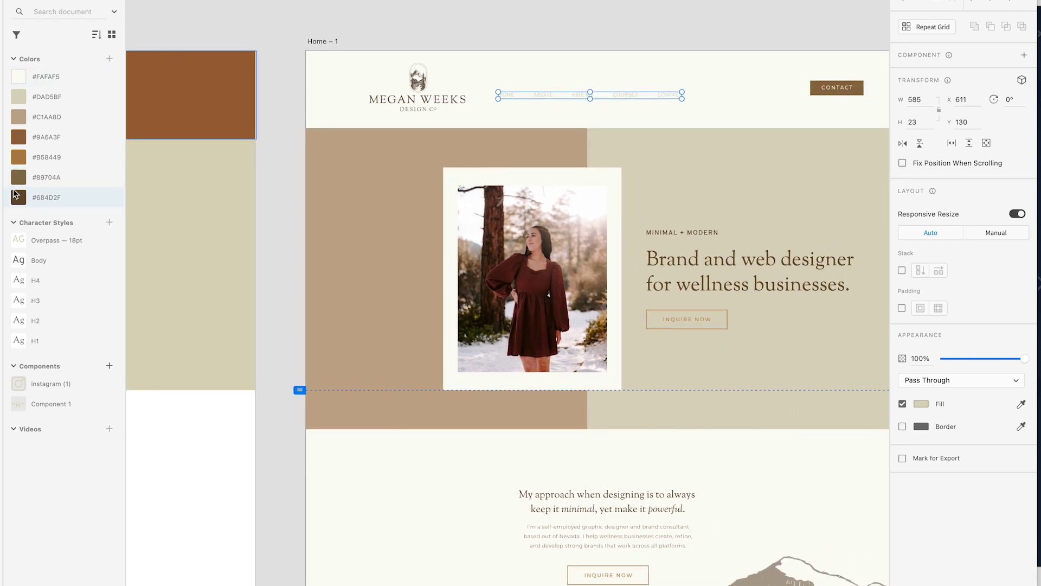
left_click(19, 197)
left_click_drag(622, 98, 693, 91)
Remove the separate CONTACT button and centre the nav links vertically in the header
scroll(700, 89, "right", 3)
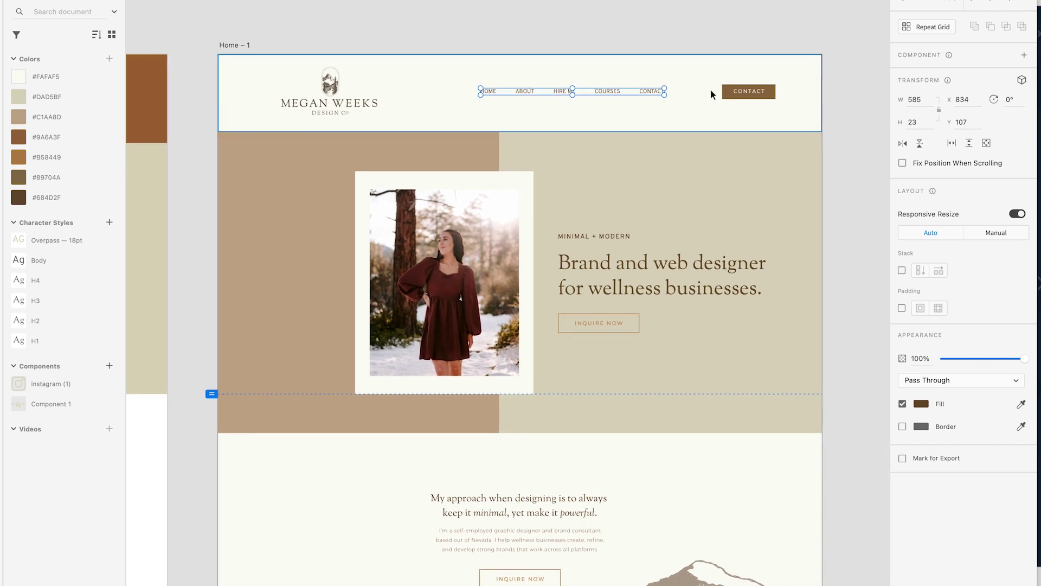
left_click(746, 91)
key("Escape")
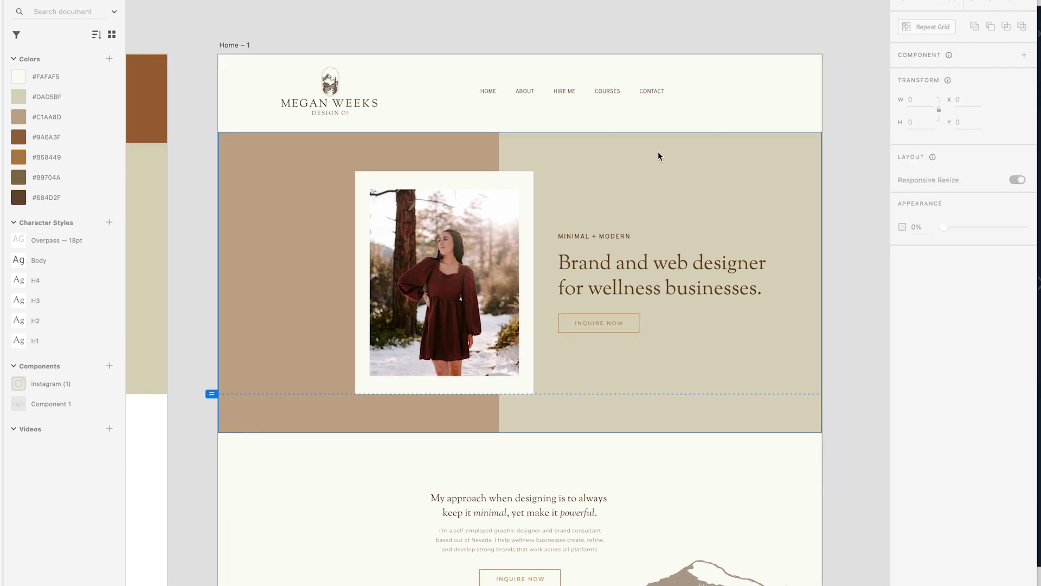
left_click(651, 92)
mouse_move(650, 92)
left_mouse_down()
mouse_move(652, 101)
mouse_move(659, 94)
left_mouse_up()
Zoom in on the hero and select the word 'wellness' in the heading
left_click(672, 34)
scroll(673, 34, "down", 1)
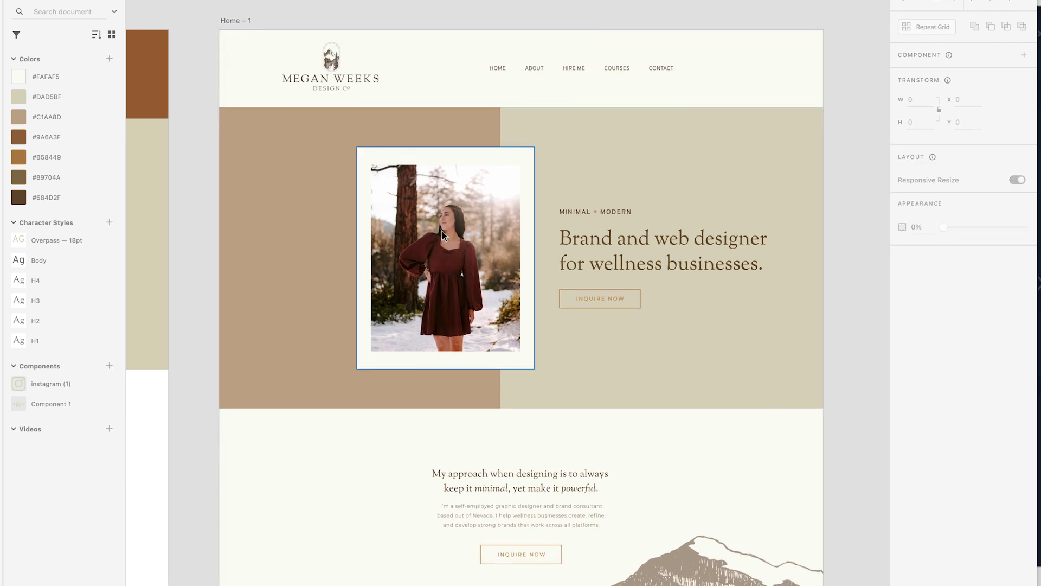
key("super+equal")
scroll(473, 149, "up", 3)
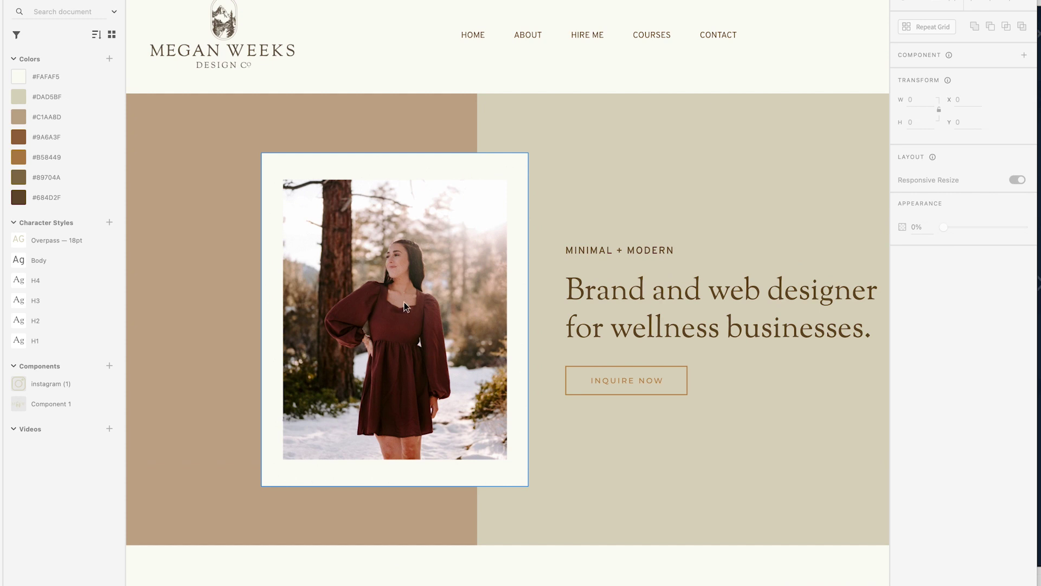
scroll(428, 276, "down", 5)
scroll(427, 276, "right", 4)
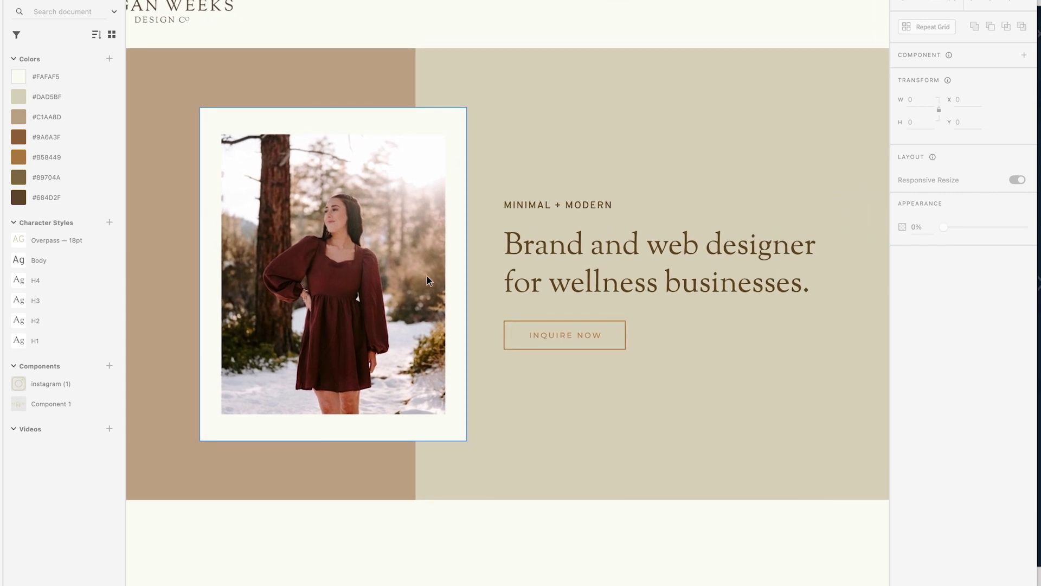
scroll(427, 276, "down", 5)
scroll(427, 276, "right", 2)
scroll(427, 276, "up", 4)
scroll(427, 276, "right", 1)
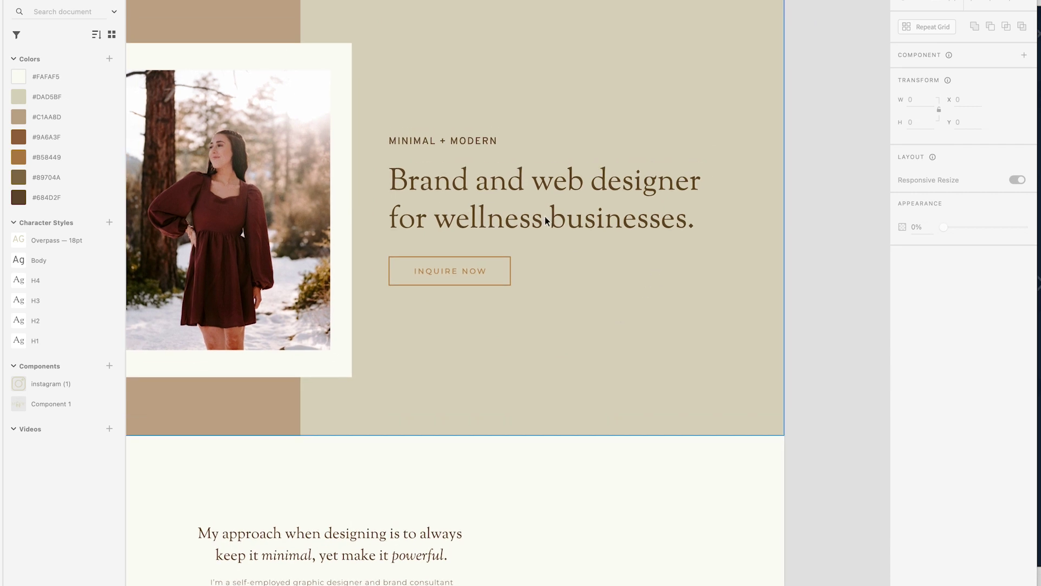
left_click(546, 219)
double_click(515, 213)
left_click(504, 211)
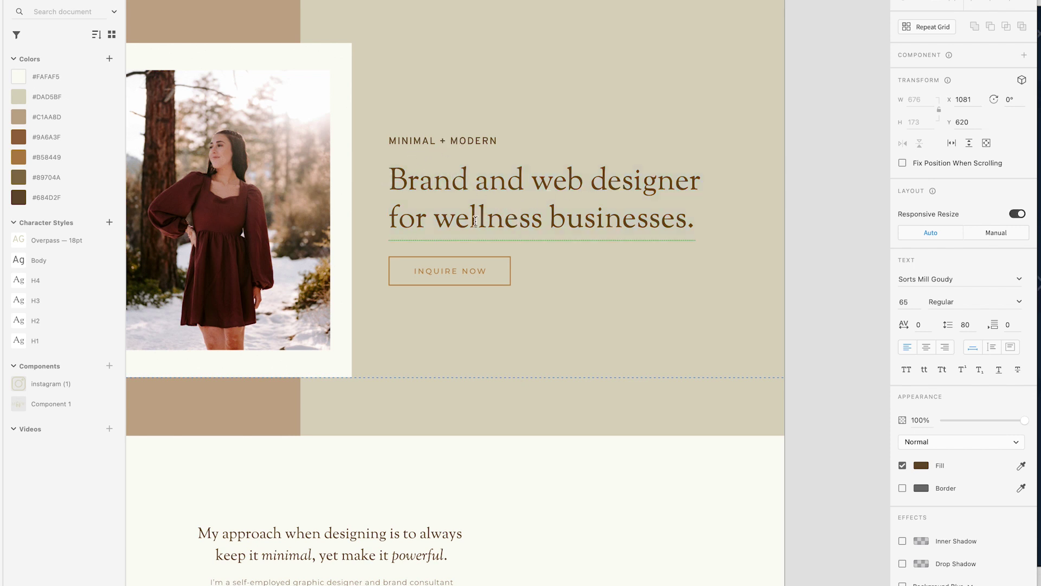
left_click_drag(439, 226, 554, 226)
Change the selected word's font style from Regular to Italic
left_click(1007, 301)
left_click(1018, 303)
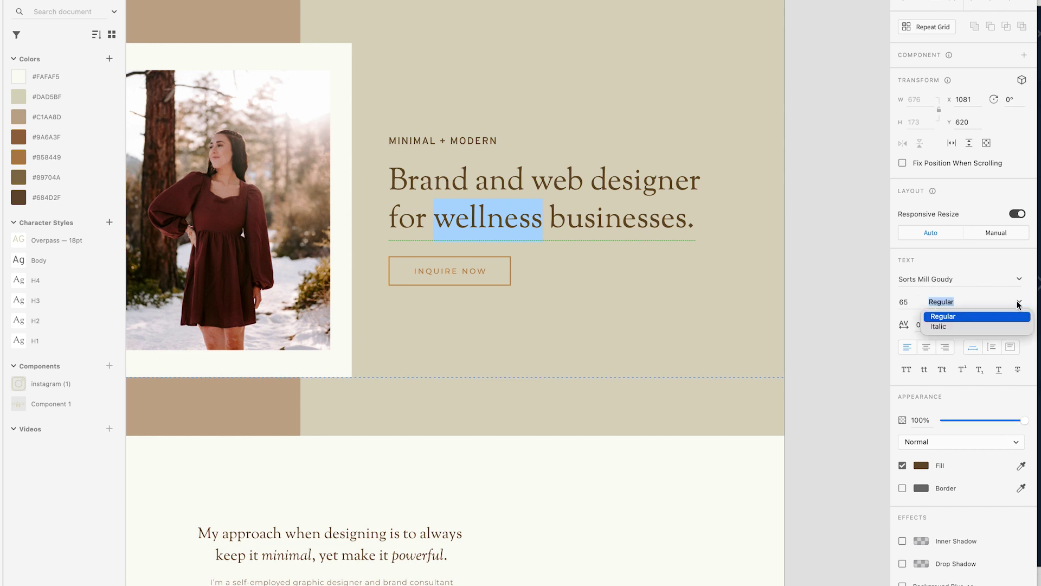
left_click(967, 335)
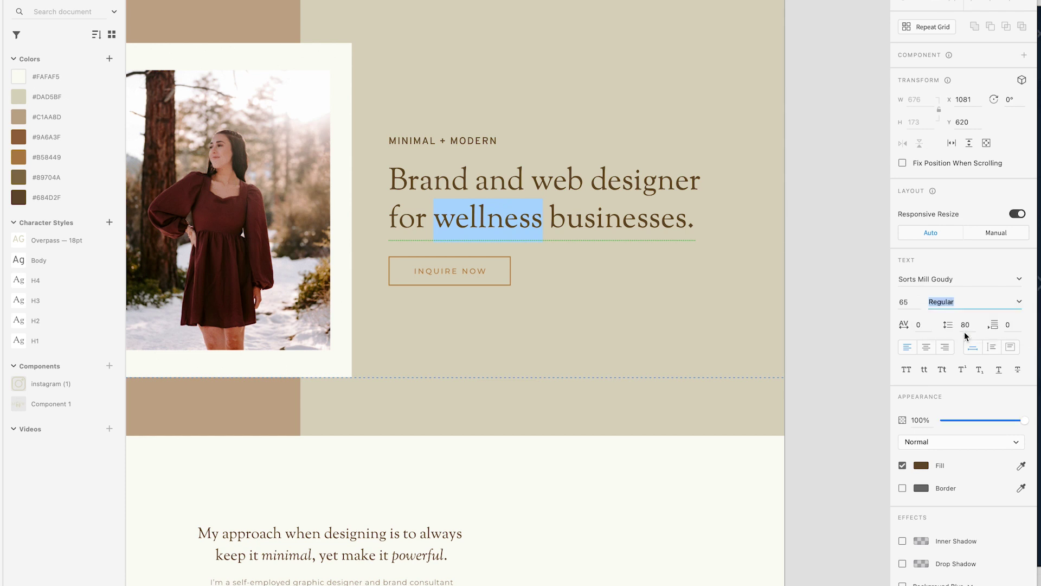
left_click(1019, 305)
left_click(937, 326)
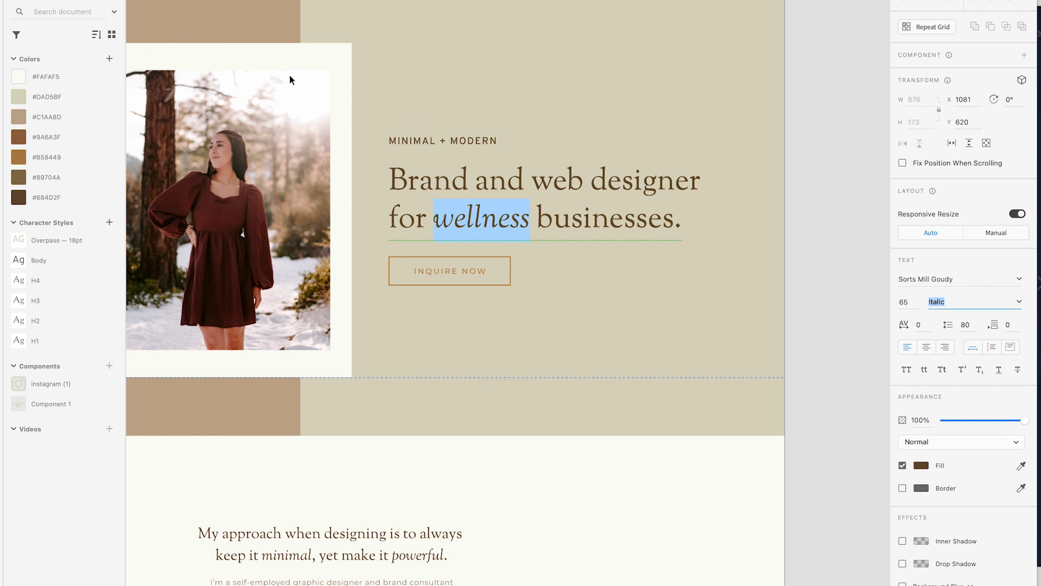
key("Escape")
Set the INQUIRE NOW label to Body style, uppercase, 18 pt, tracking 50, brown #B58449, centred
scroll(835, 154, "down", 3)
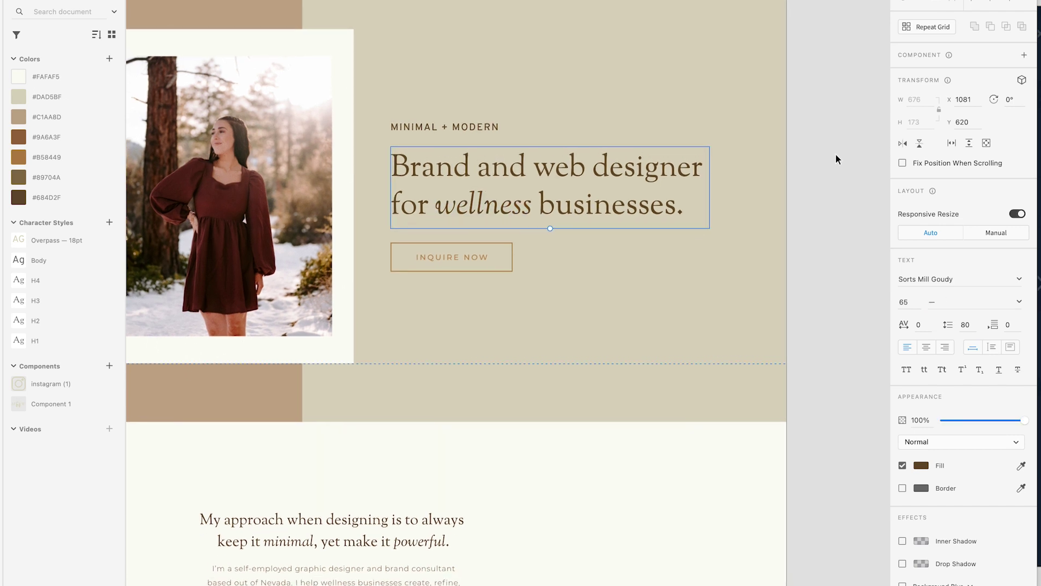
left_click(455, 238)
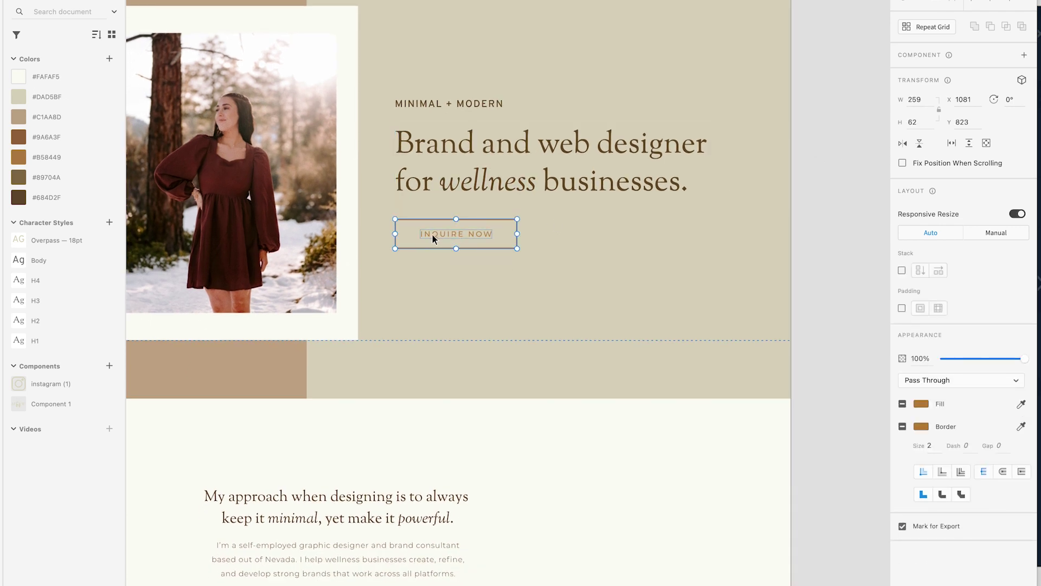
double_click(432, 234)
left_click(38, 262)
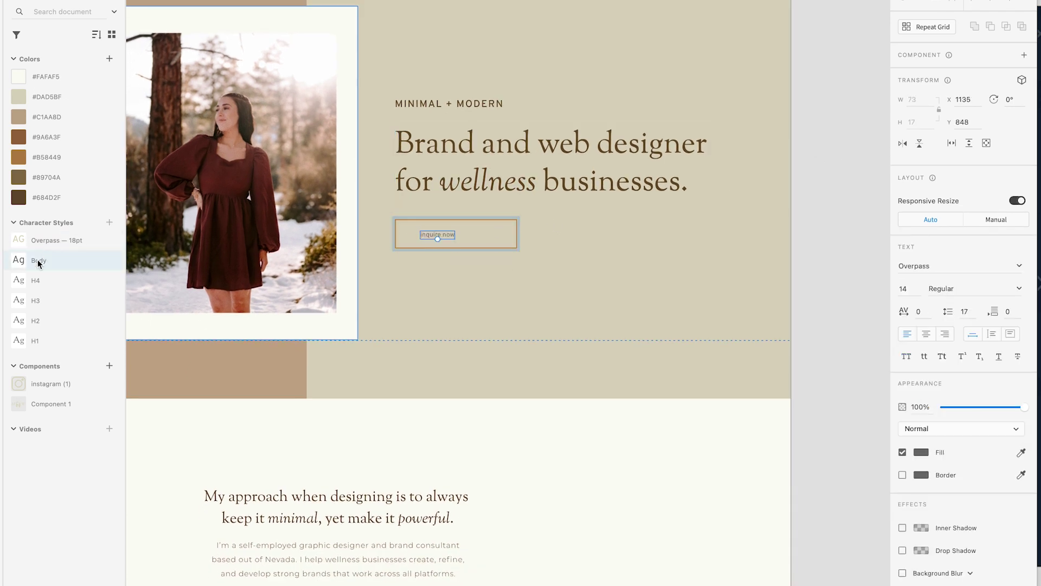
left_click(906, 357)
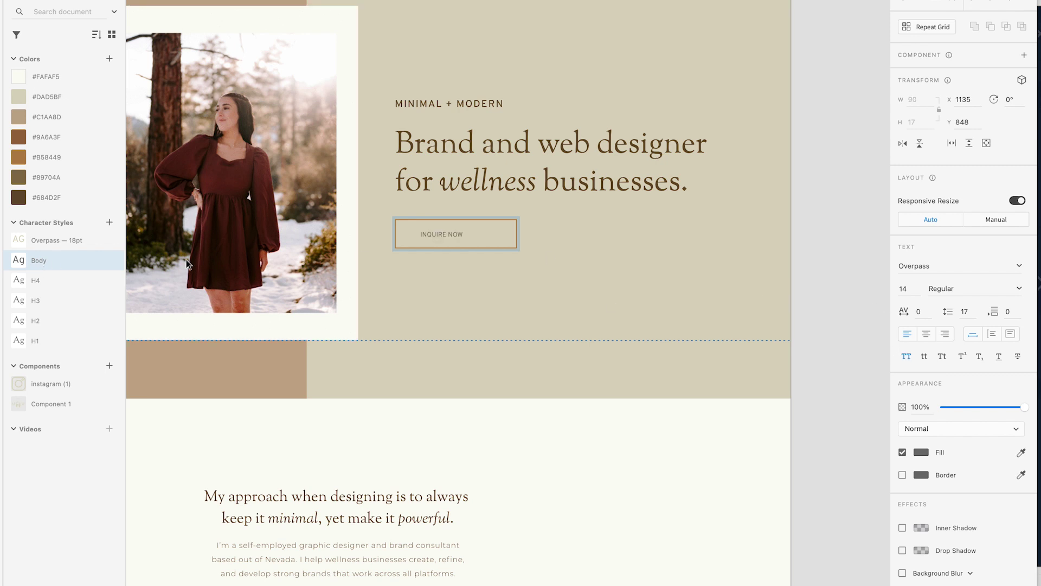
left_click(904, 288)
type("18")
key("Return")
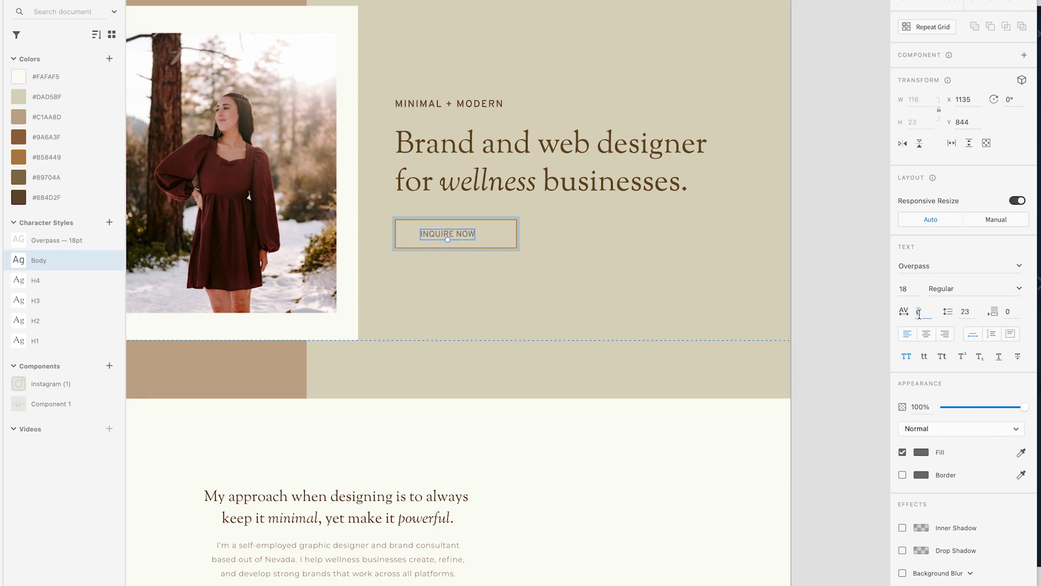
key("Return")
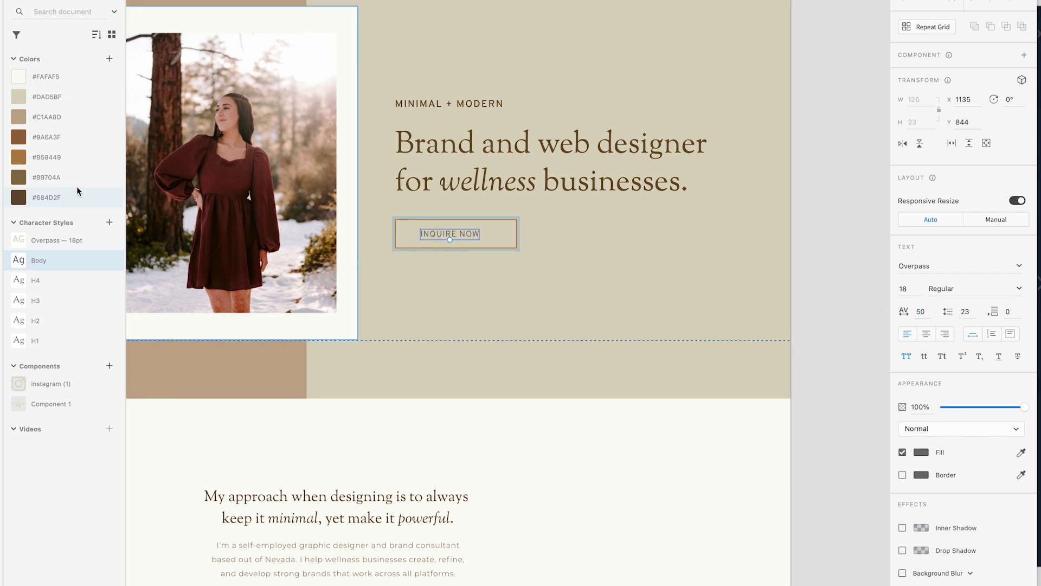
left_click(22, 158)
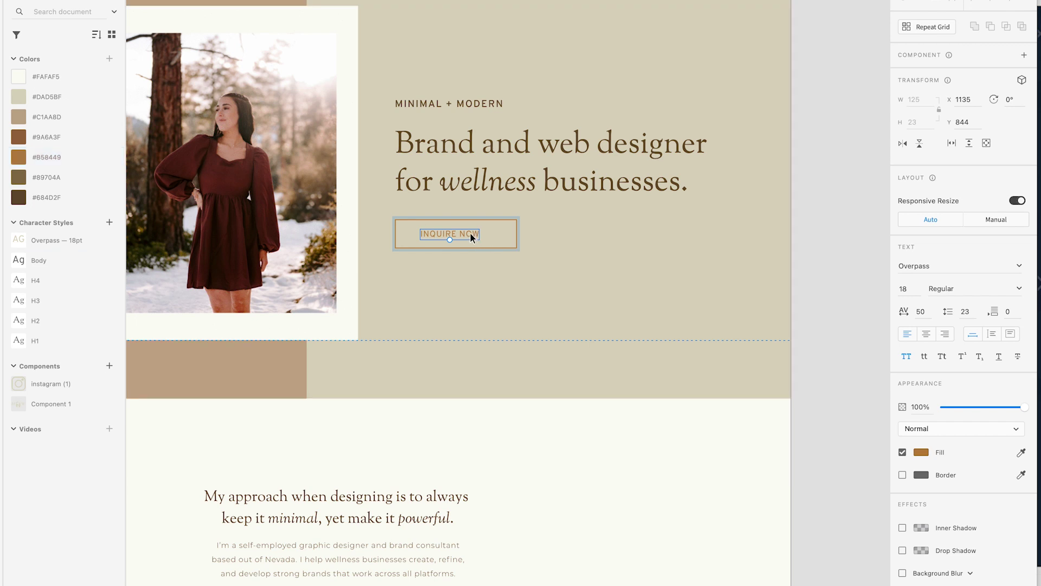
left_click_drag(470, 235, 475, 234)
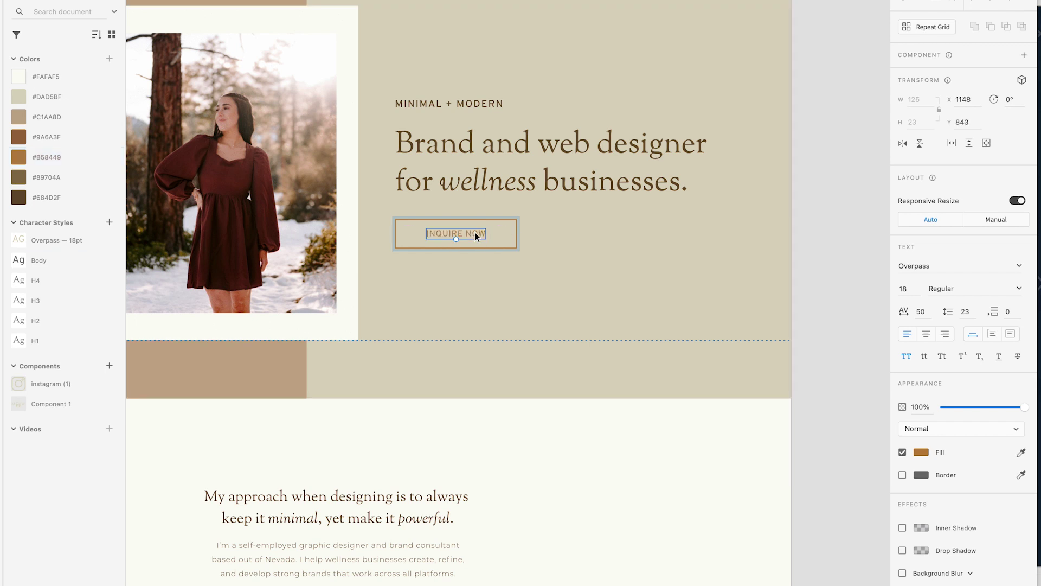
Save the label's formatting as a BUTTON character style and nudge the button up
left_click(111, 224)
double_click(50, 239)
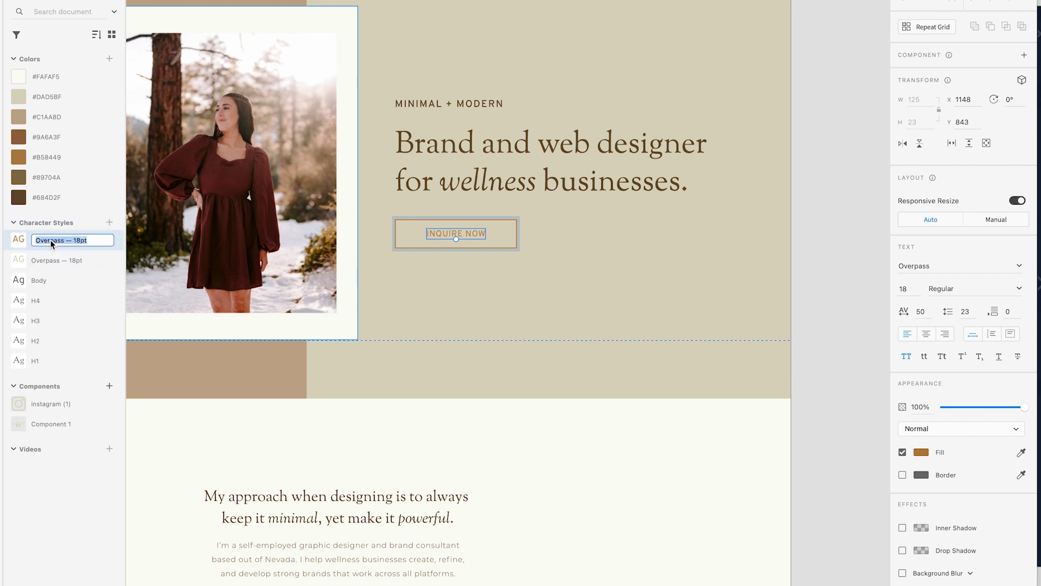
type("BUTTON")
key("Return")
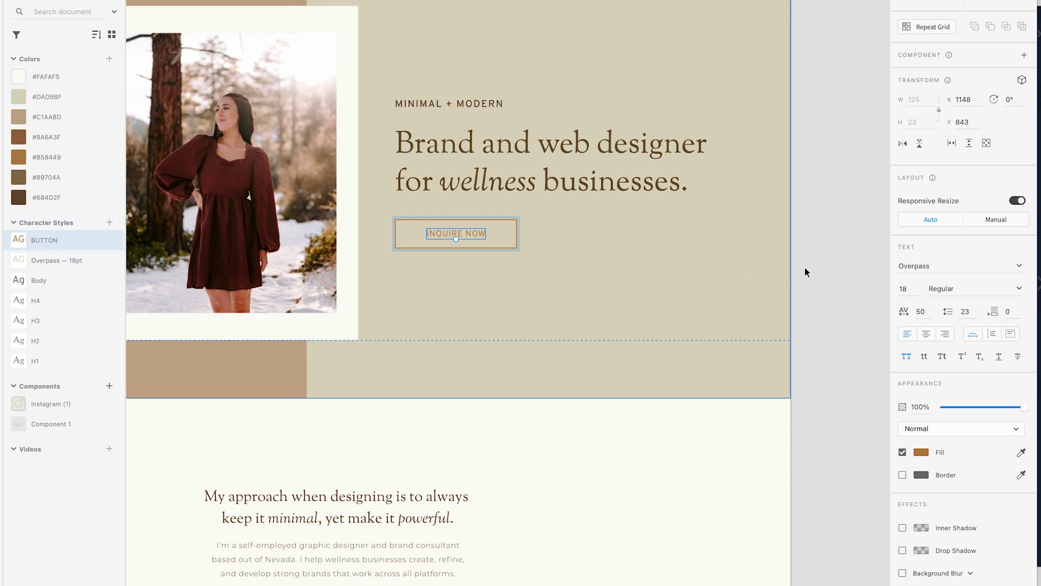
left_click(805, 272)
left_click(471, 240)
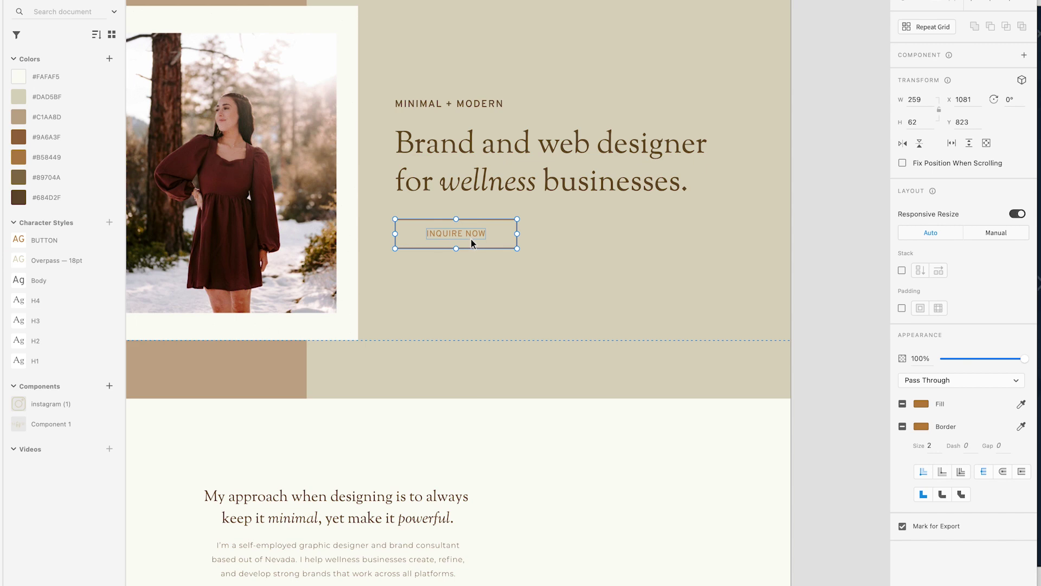
left_click_drag(470, 239, 470, 235)
scroll(556, 258, "down", 5)
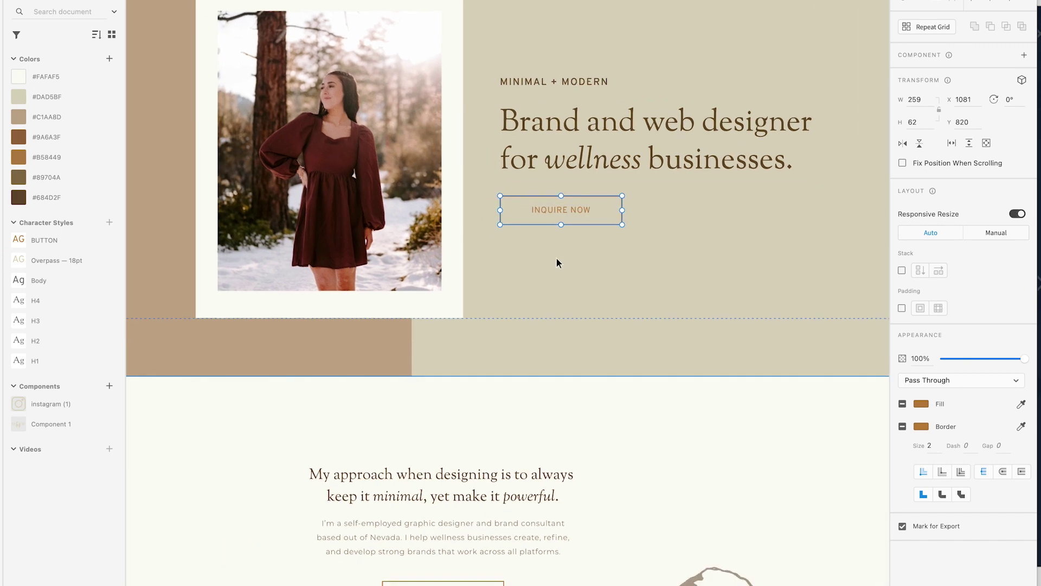
Add a 1920-wide borderless #DAD5BF block behind the Courses, Services and Get in Touch cards
scroll(556, 258, "down", 5)
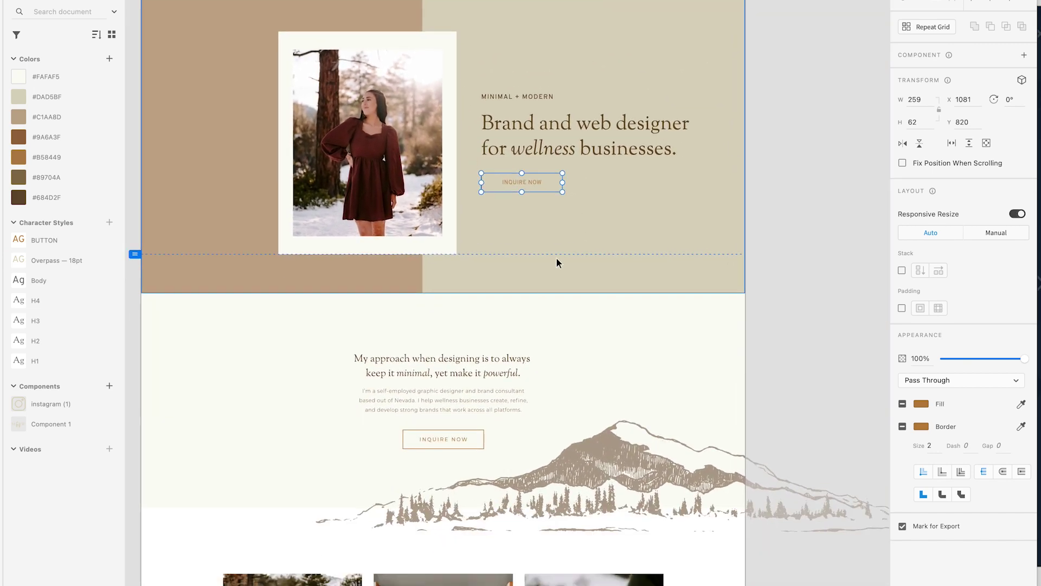
scroll(557, 254, "up", 3)
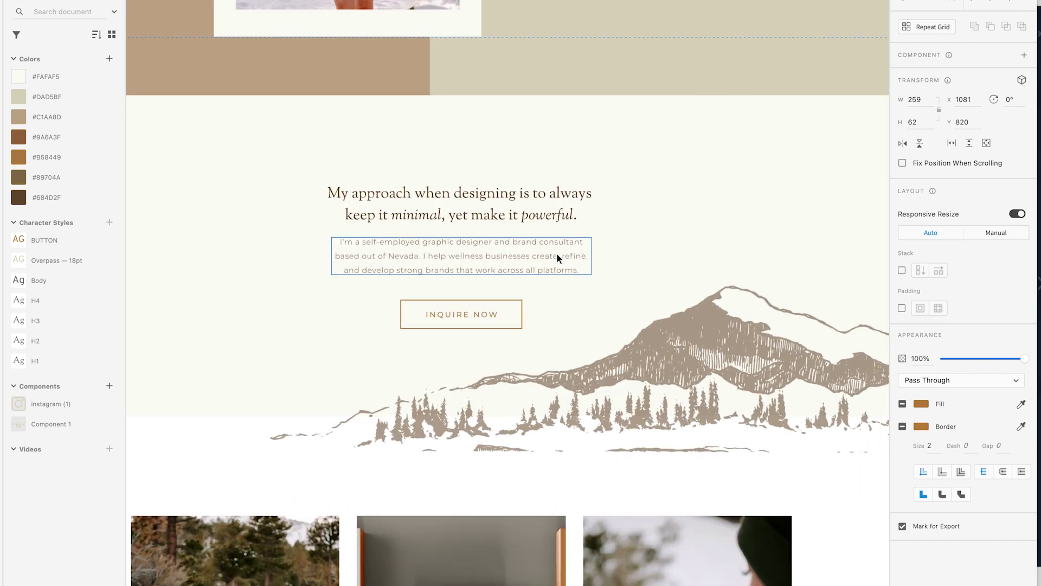
scroll(556, 253, "down", 5)
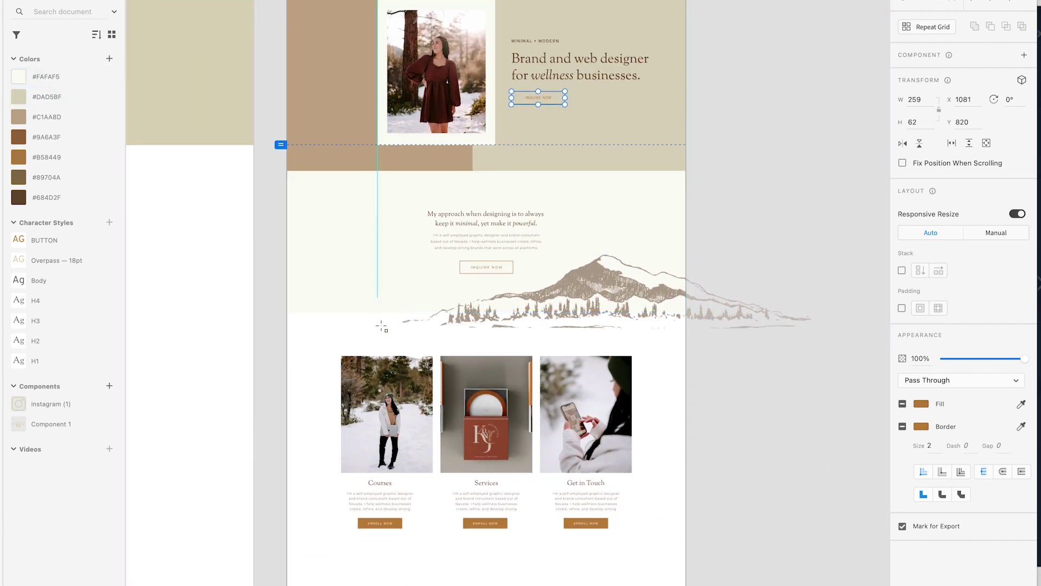
mouse_move(283, 311)
left_mouse_down()
mouse_move(667, 541)
mouse_move(689, 571)
left_mouse_up()
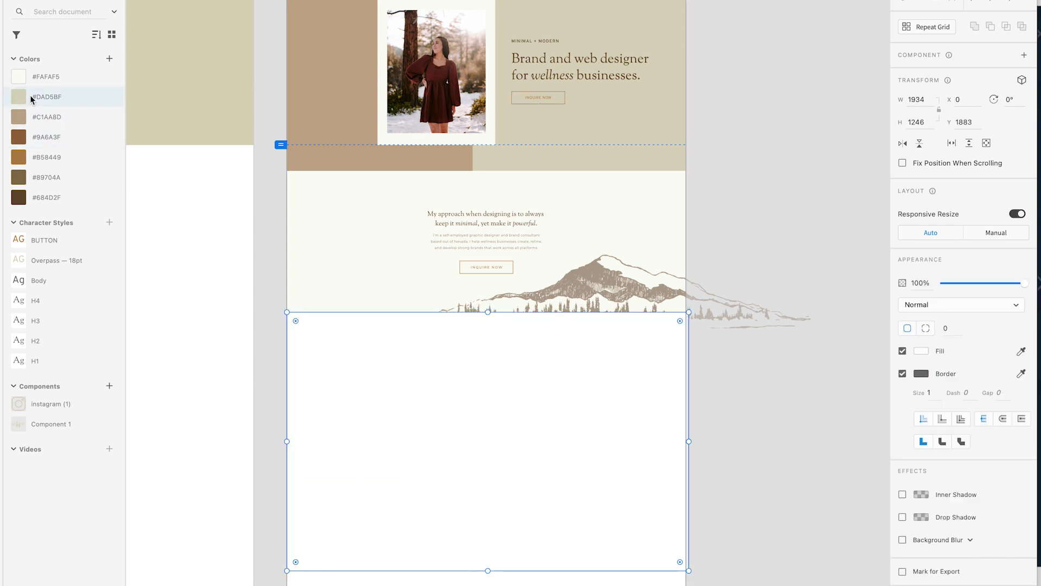
left_click(81, 96)
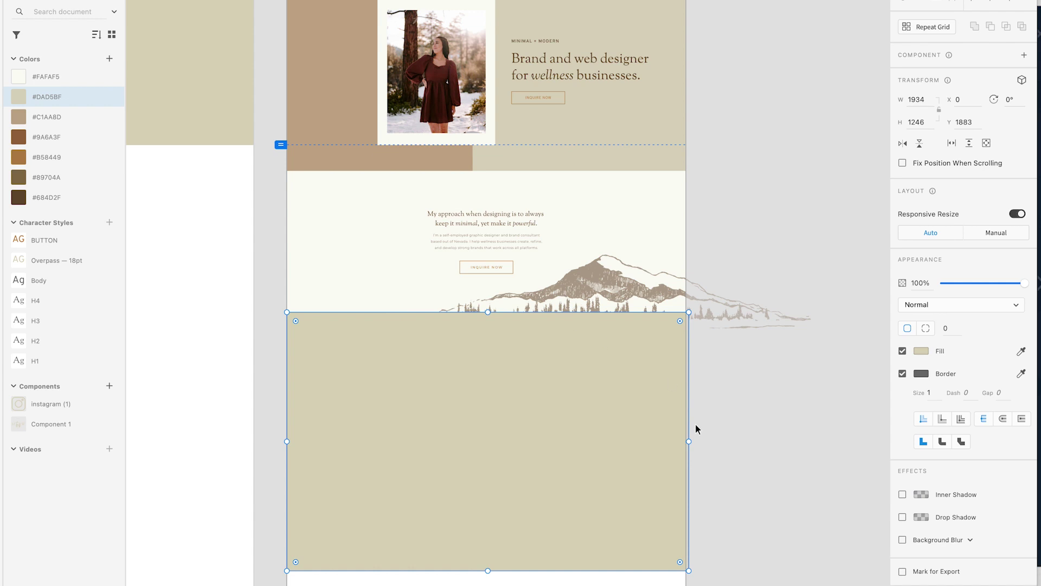
left_click_drag(688, 440, 685, 441)
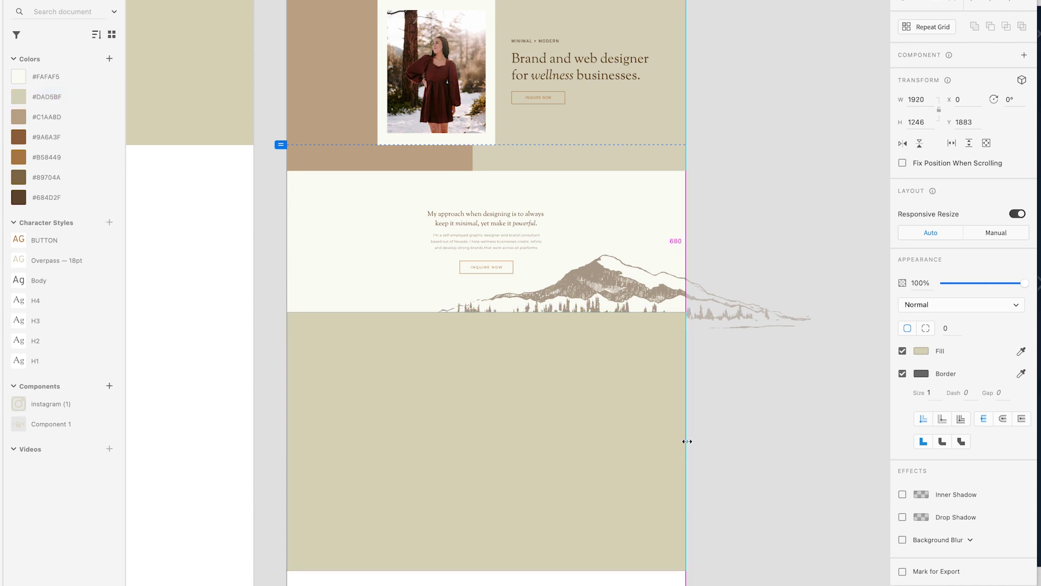
key("super+shift+bracketleft")
scroll(717, 476, "down", 1)
scroll(717, 476, "down", 1)
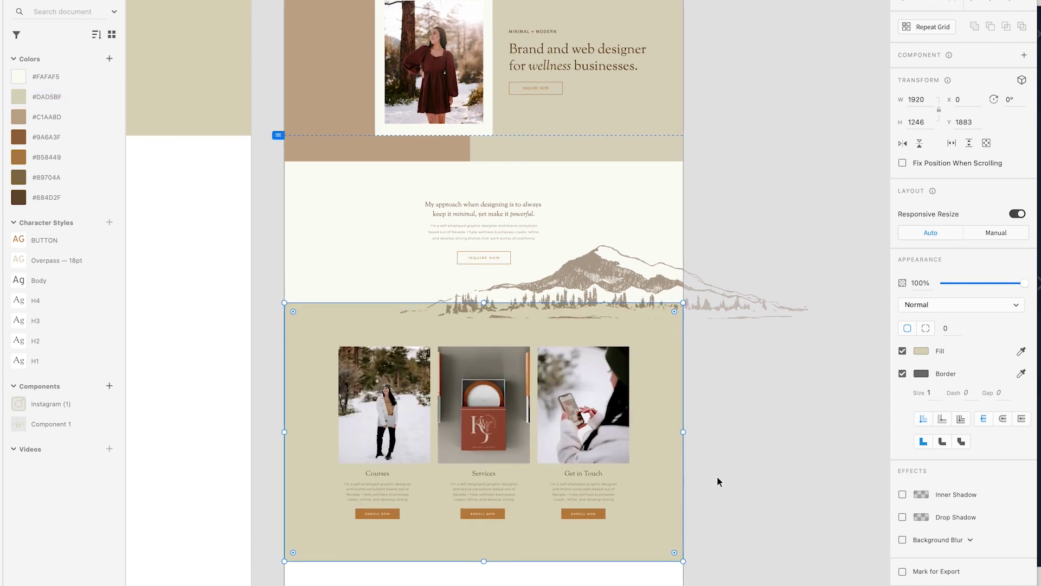
left_click(902, 373)
left_click(775, 441)
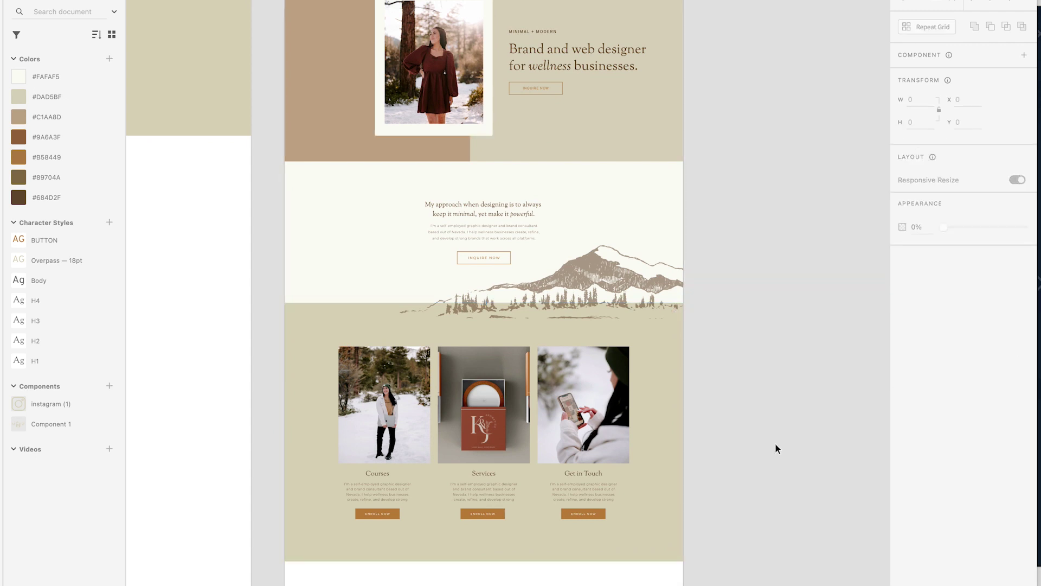
scroll(775, 444, "up", 1)
Apply the BUTTON character style to the INQUIRE NOW label and centre it in its button
key("super+equal")
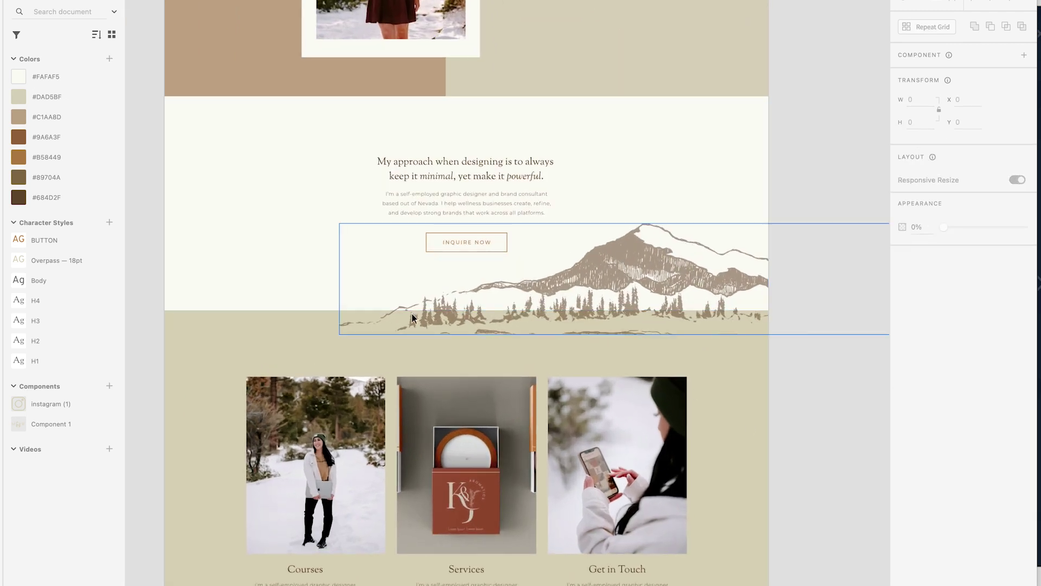
scroll(443, 350, "up", 1)
scroll(443, 351, "up", 5)
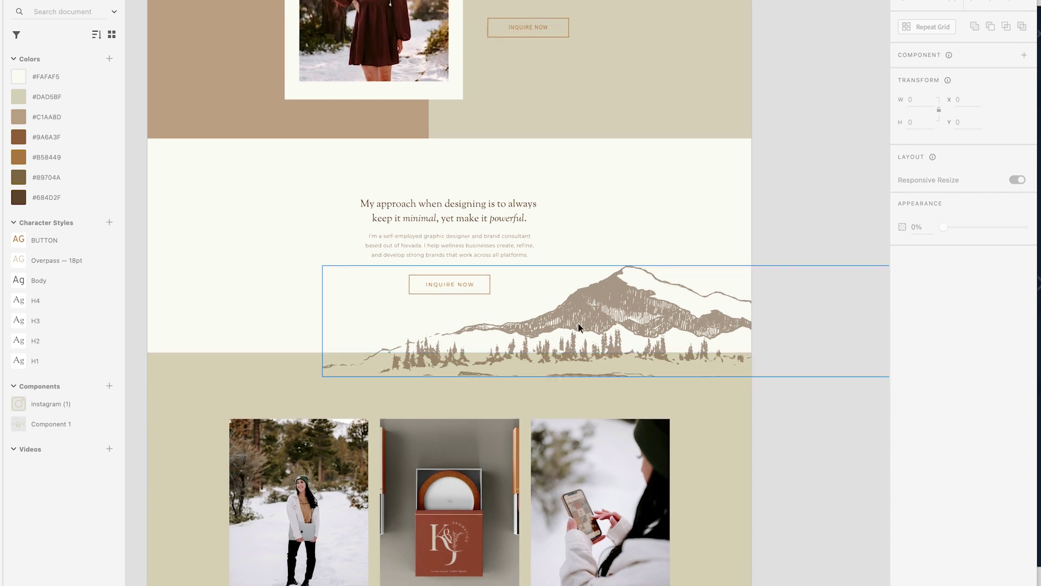
scroll(578, 323, "up", 4)
scroll(595, 332, "up", 3)
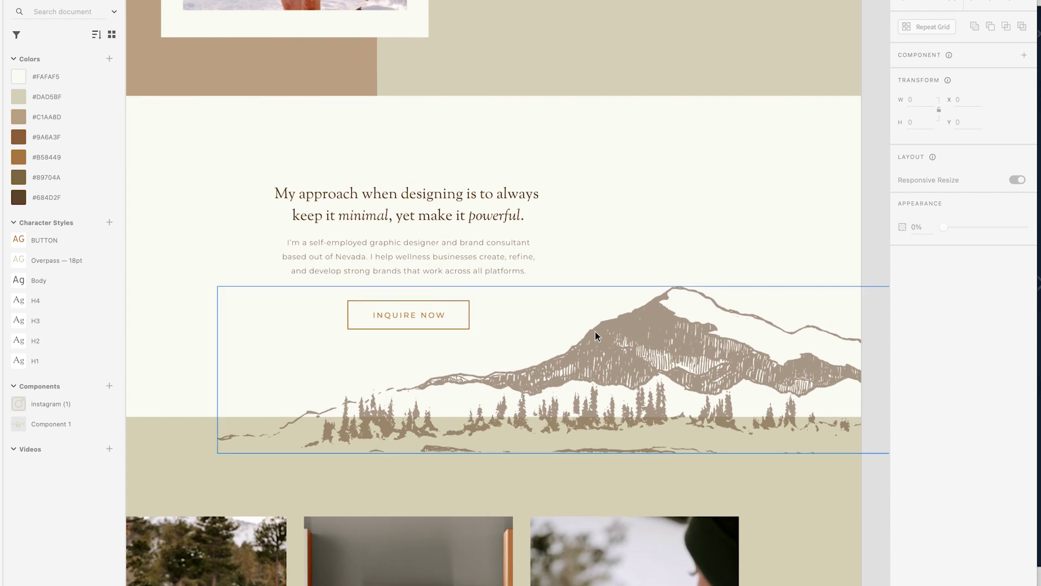
left_click(414, 316)
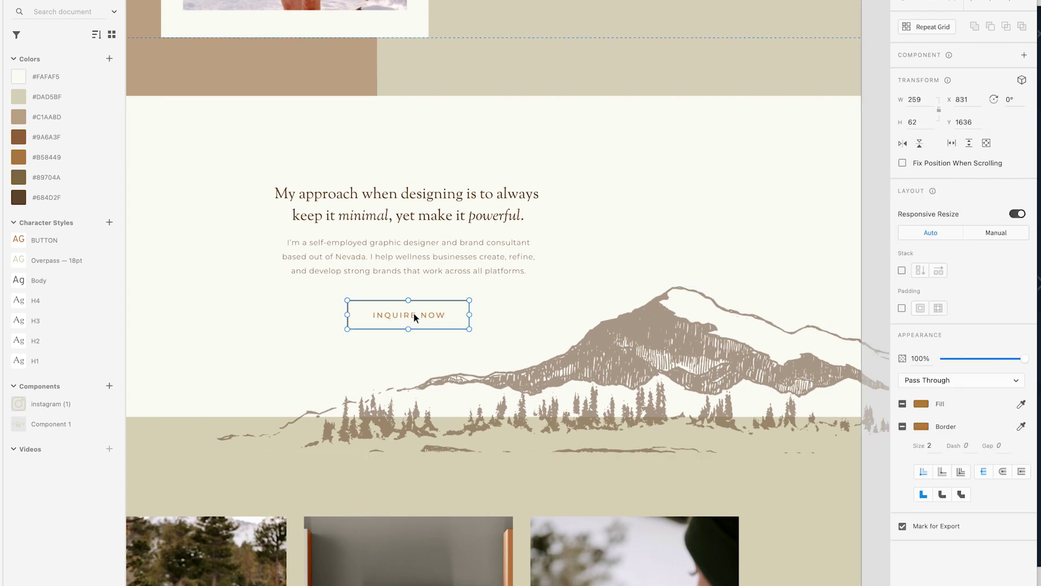
double_click(405, 314)
left_click(63, 241)
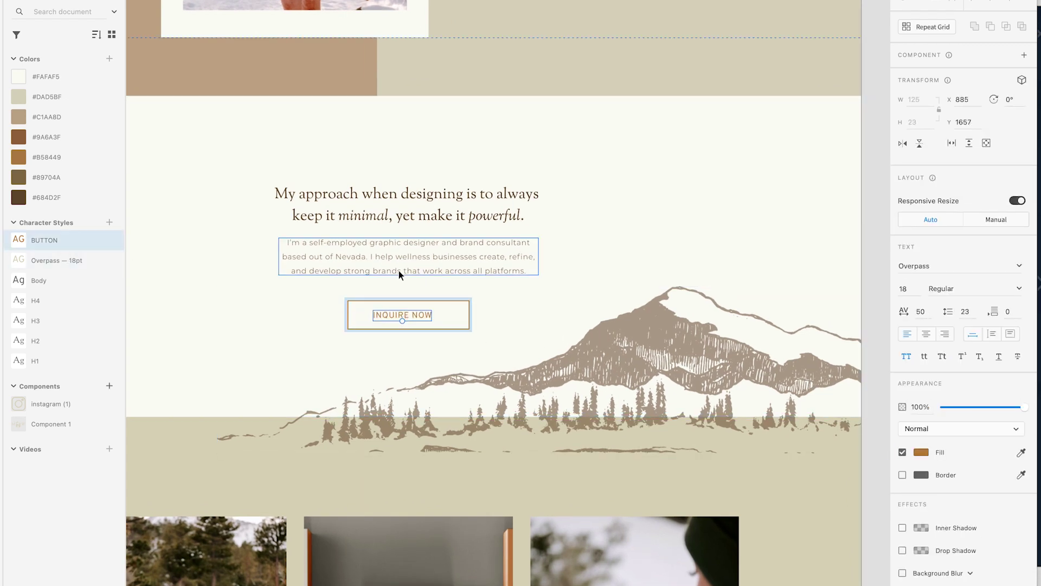
left_click_drag(414, 316, 421, 317)
left_click(292, 333)
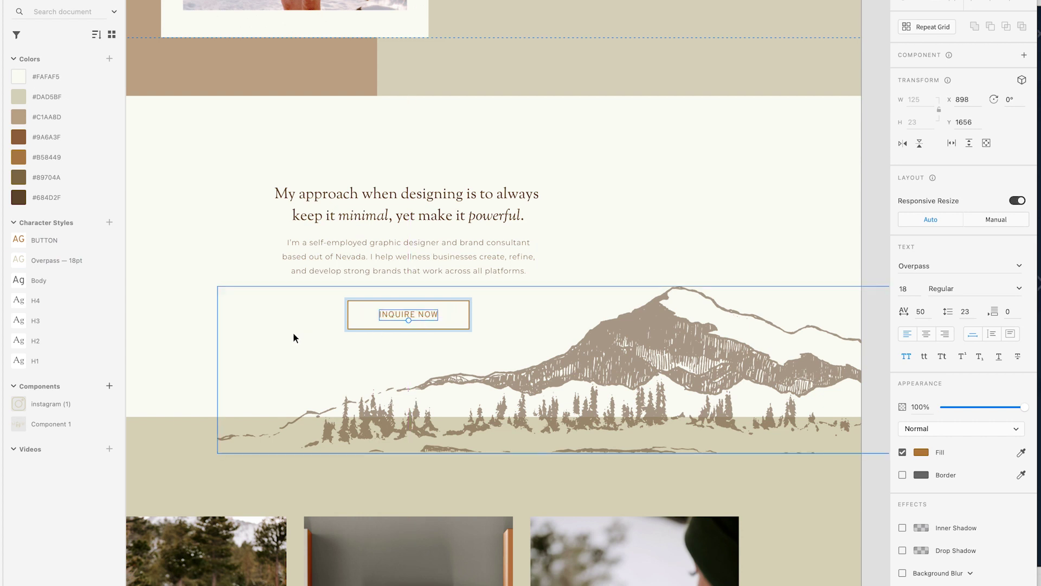
Give the intro paragraph the Body style and move it down slightly
left_click(355, 263)
left_click(92, 280)
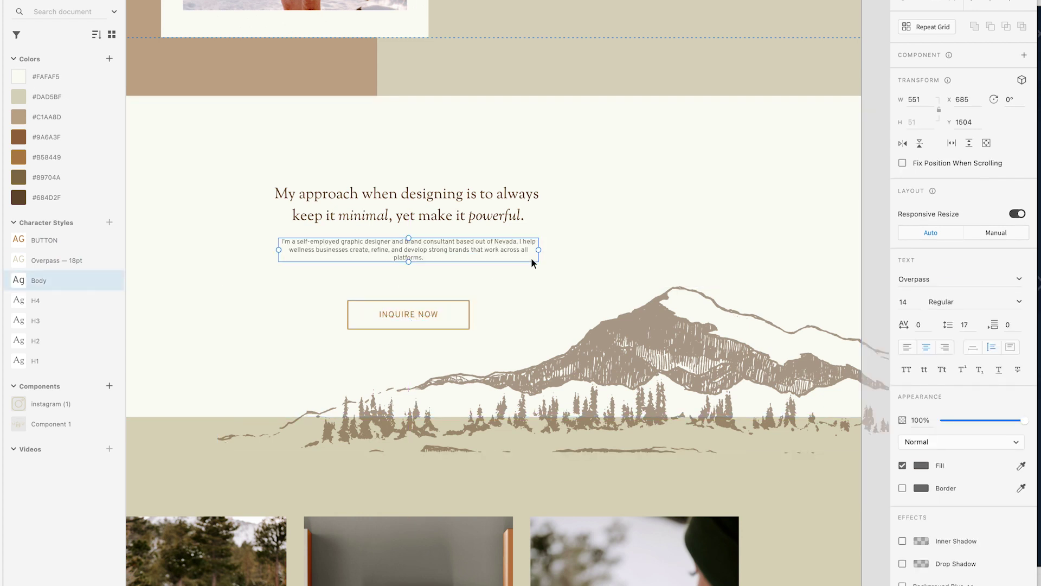
left_click_drag(472, 243, 472, 251)
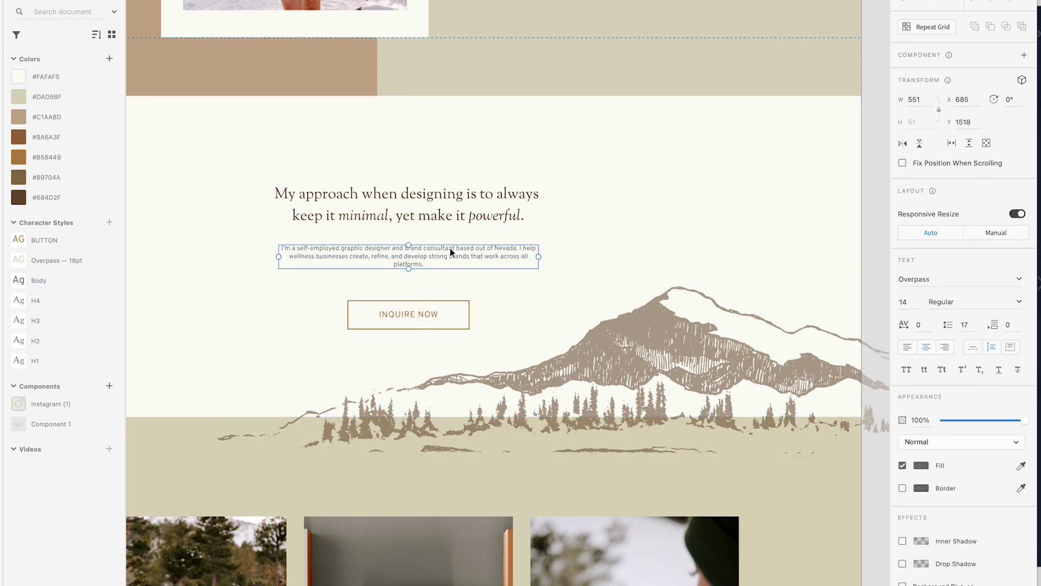
left_click(219, 239)
scroll(219, 238, "down", 5)
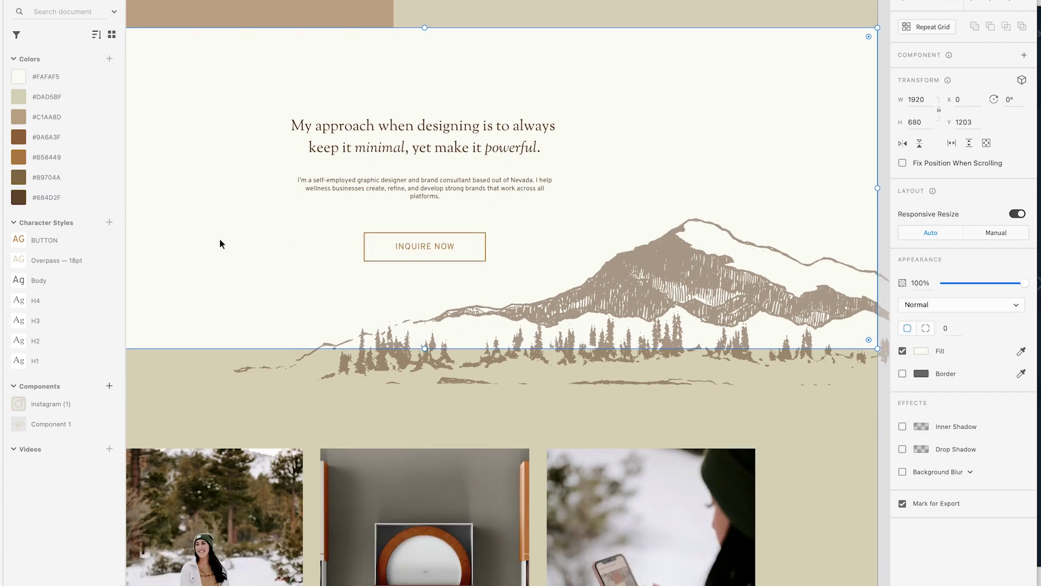
scroll(220, 243, "down", 10)
scroll(565, 124, "up", 6)
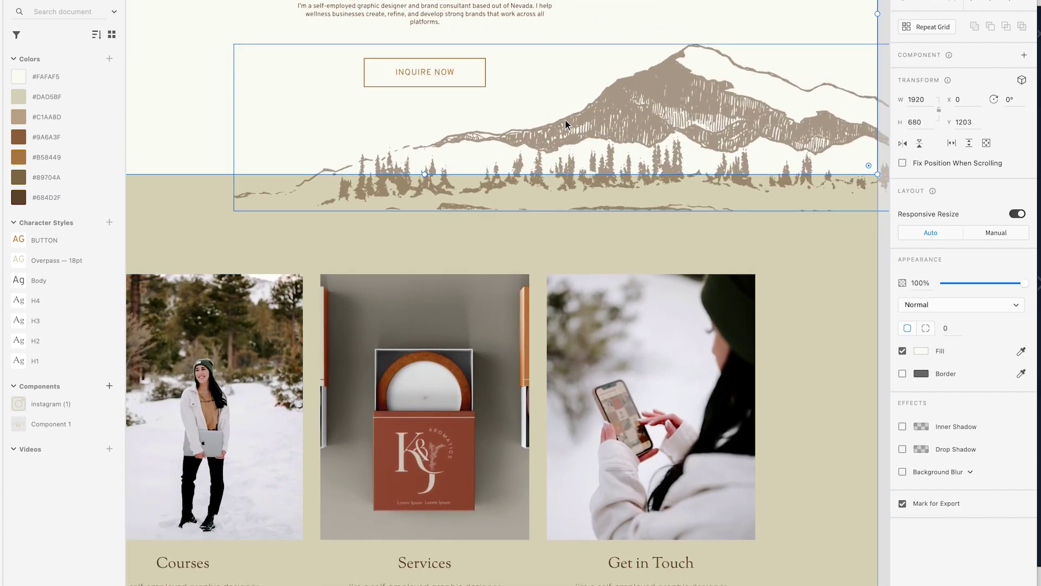
scroll(565, 119, "down", 3)
scroll(655, 216, "down", 3)
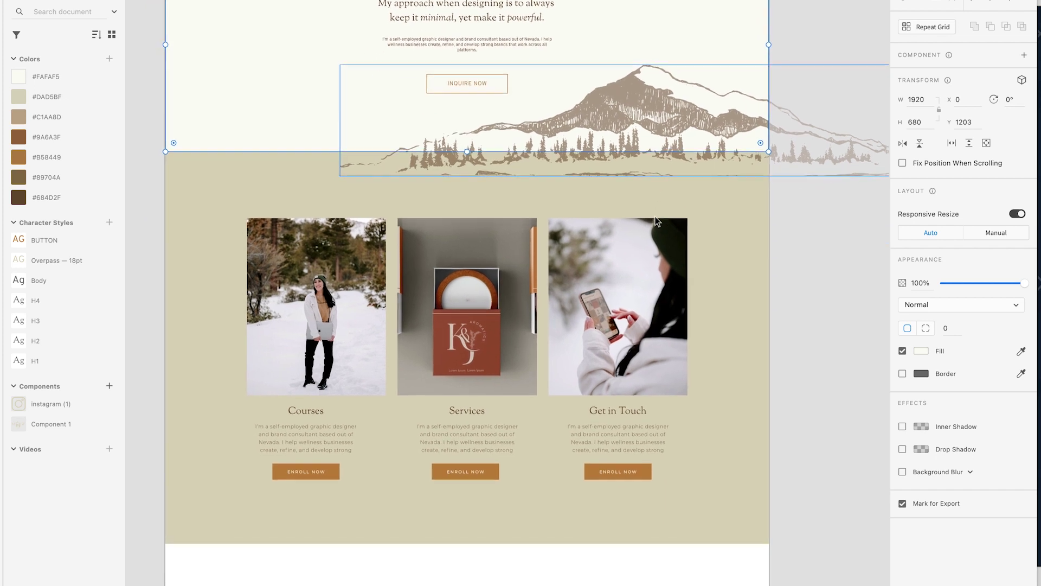
scroll(718, 225, "down", 4)
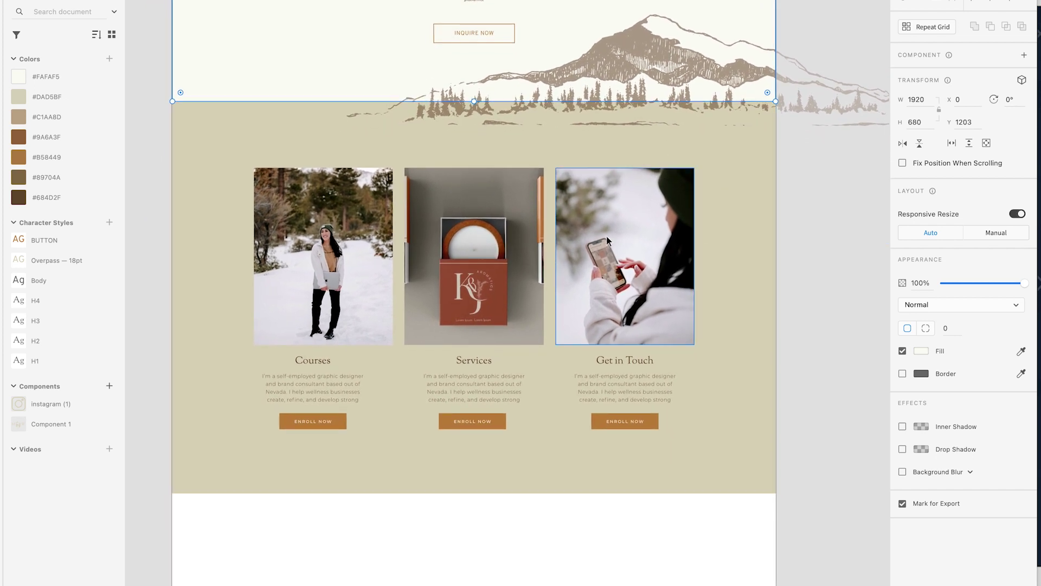
scroll(549, 255, "down", 1)
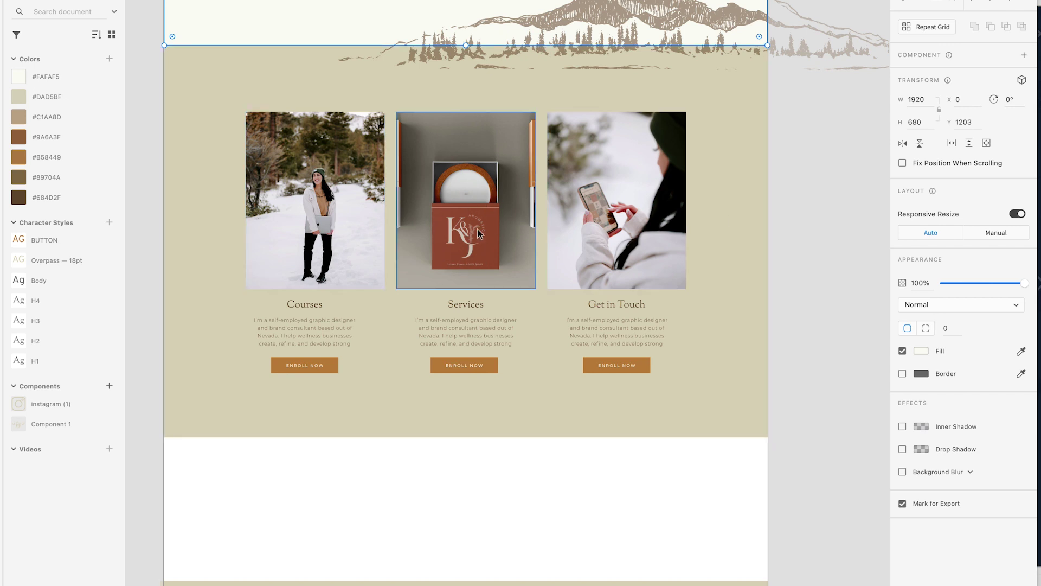
scroll(477, 229, "down", 6)
left_click(463, 375)
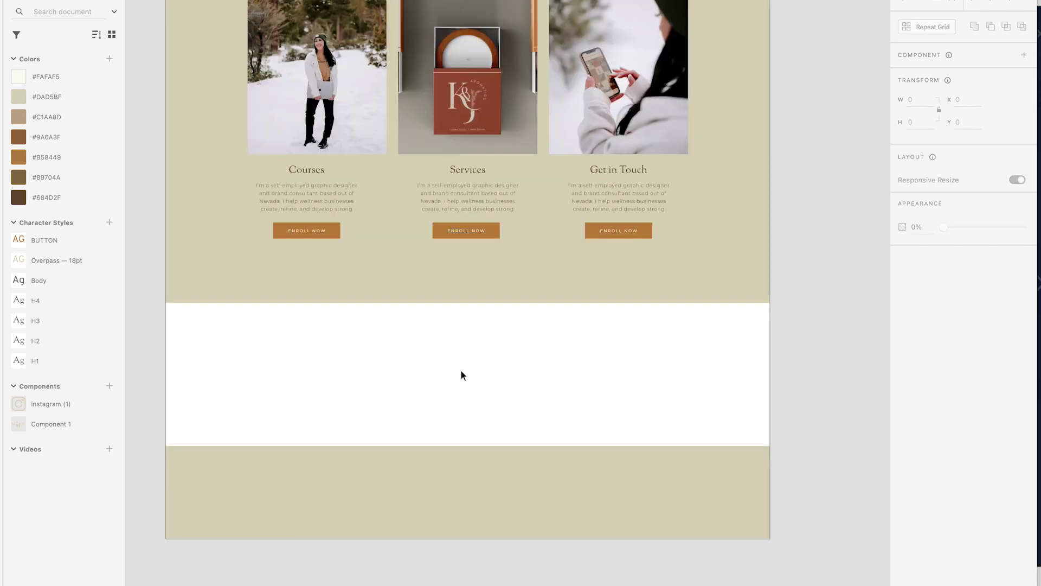
Extend the homepage artboard downward and move the tan footer band to its new bottom
key("super+minus")
left_click(474, 432)
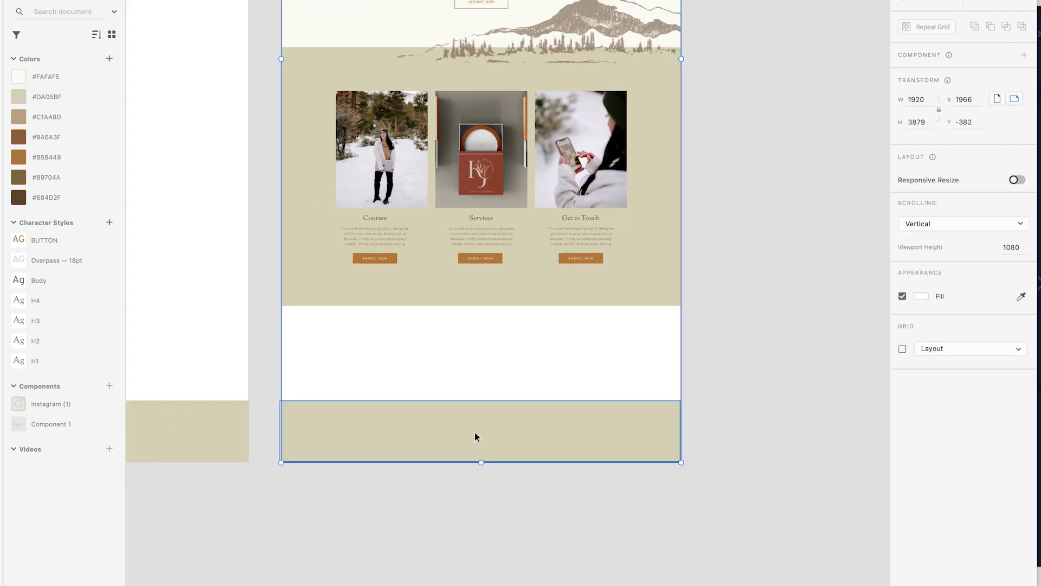
left_click_drag(481, 461, 477, 573)
scroll(476, 573, "down", 3)
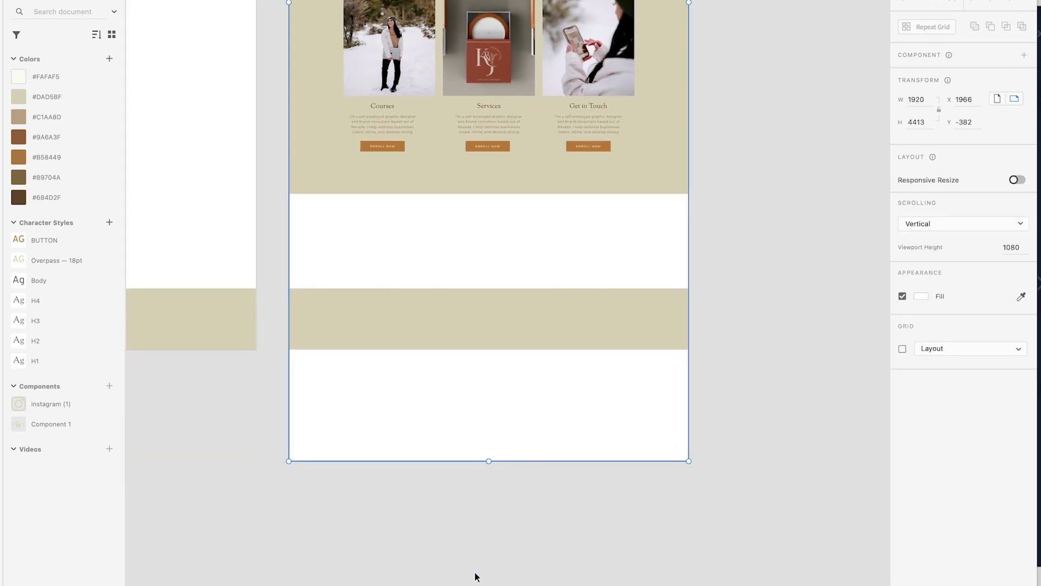
left_click(477, 573)
left_click_drag(485, 310, 487, 423)
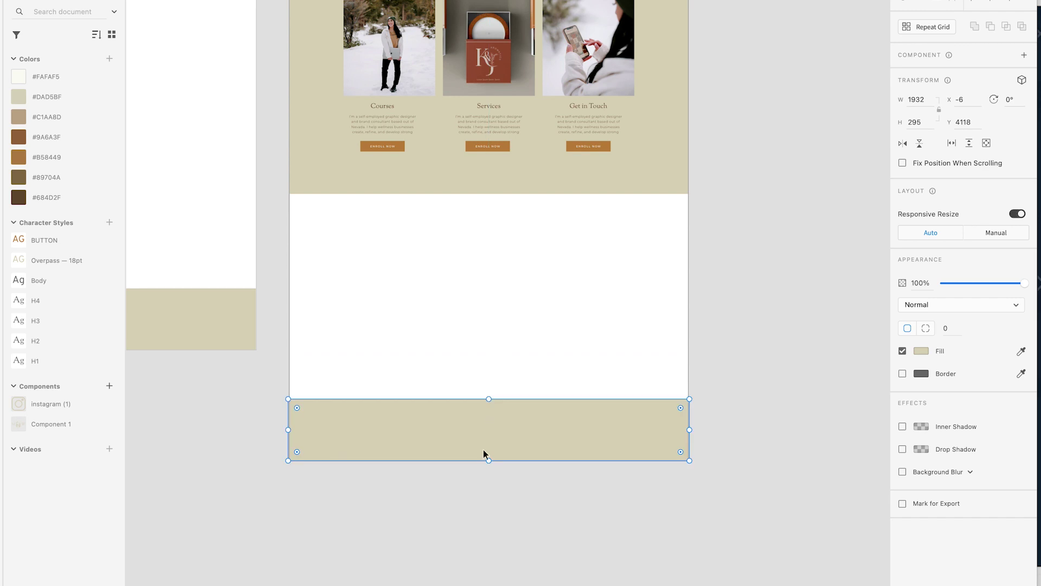
left_click(486, 318)
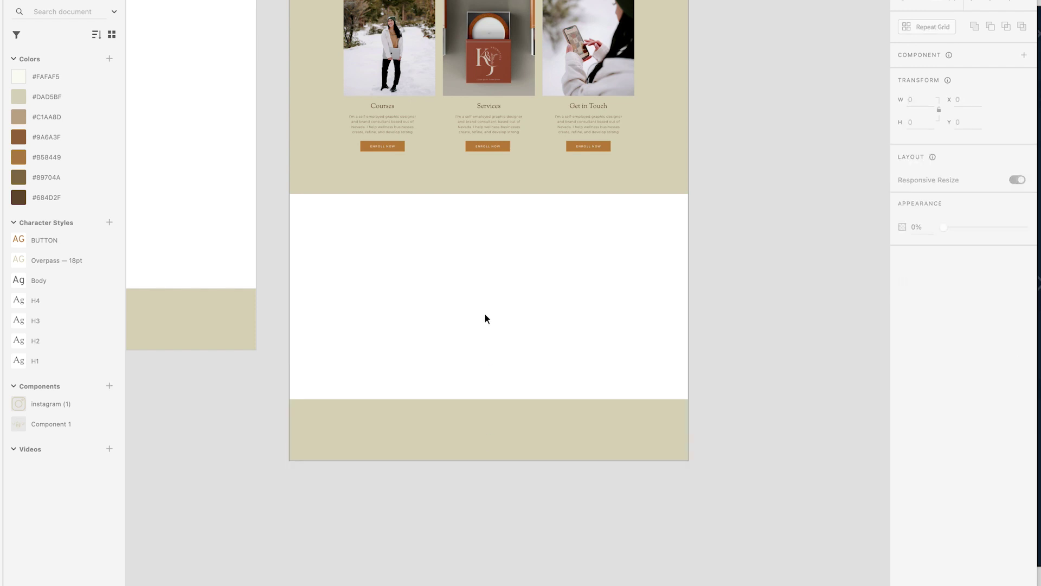
Lengthen the artboard once more and bring the footer band down to the bottom edge
left_click(477, 459)
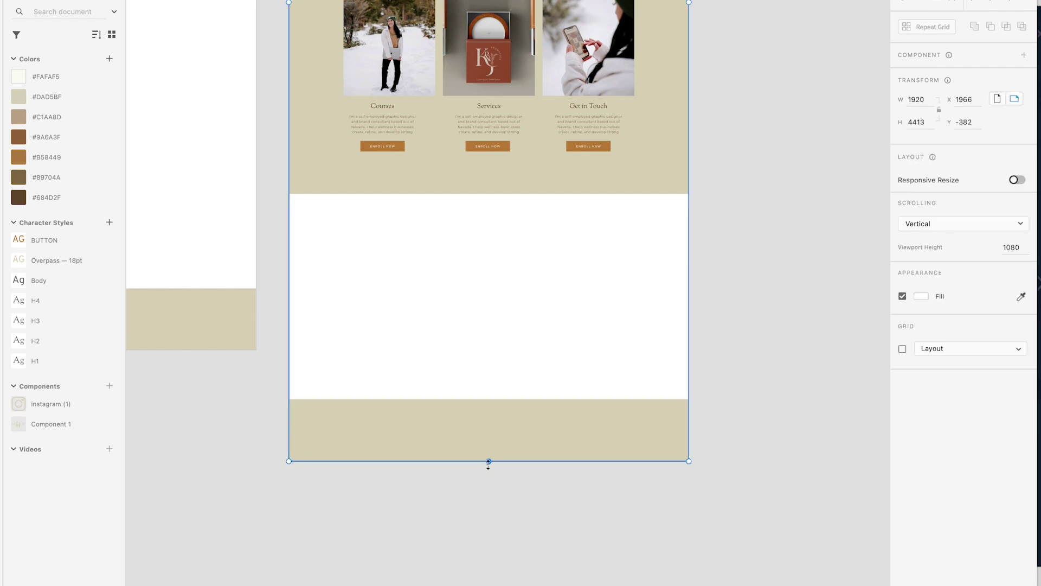
left_click_drag(488, 460, 488, 519)
left_click(483, 353)
scroll(483, 353, "down", 5)
left_click_drag(499, 282, 496, 313)
left_click(508, 372)
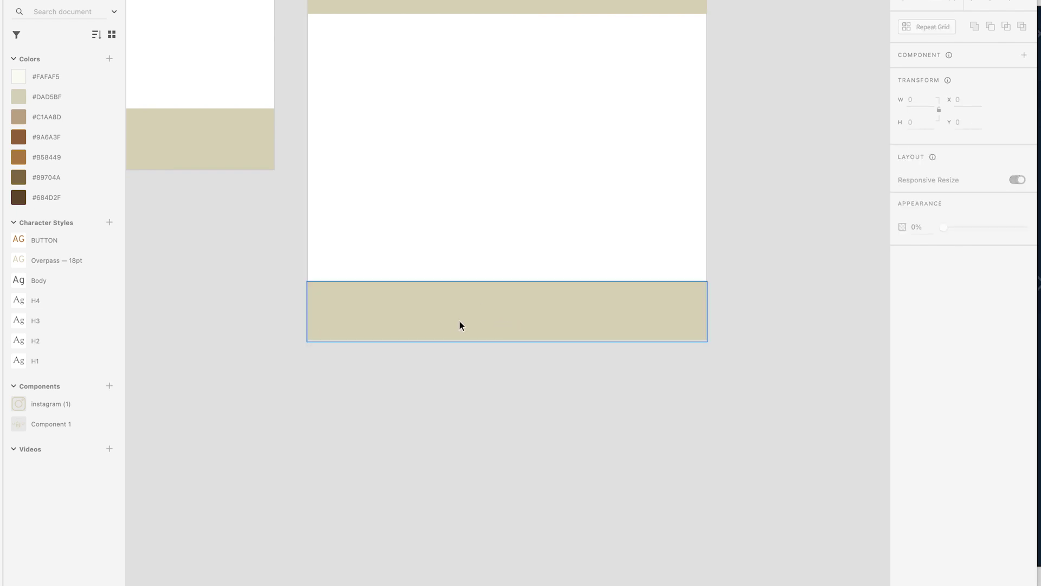
key("super+equal")
scroll(459, 325, "up", 15)
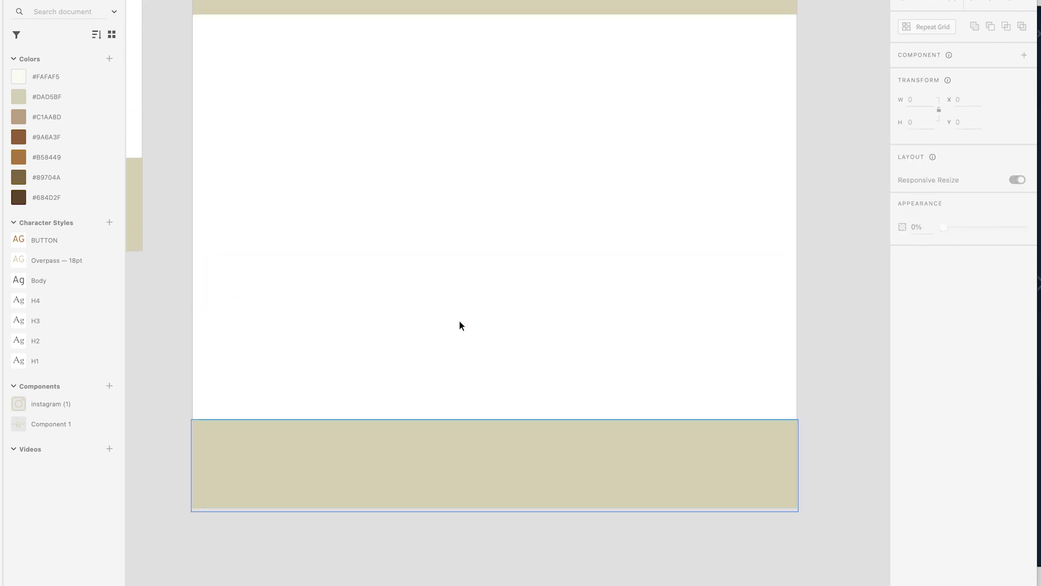
scroll(460, 325, "up", 5)
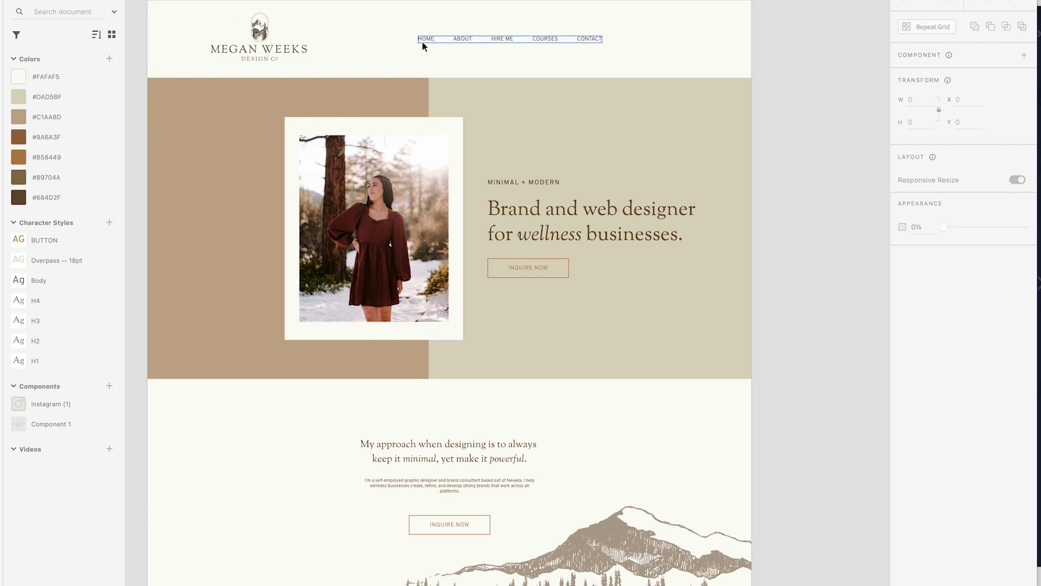
Paste a copy of the HOME–CONTACT header navigation row into the beige footer
scroll(363, 246, "down", 10)
scroll(363, 245, "down", 10)
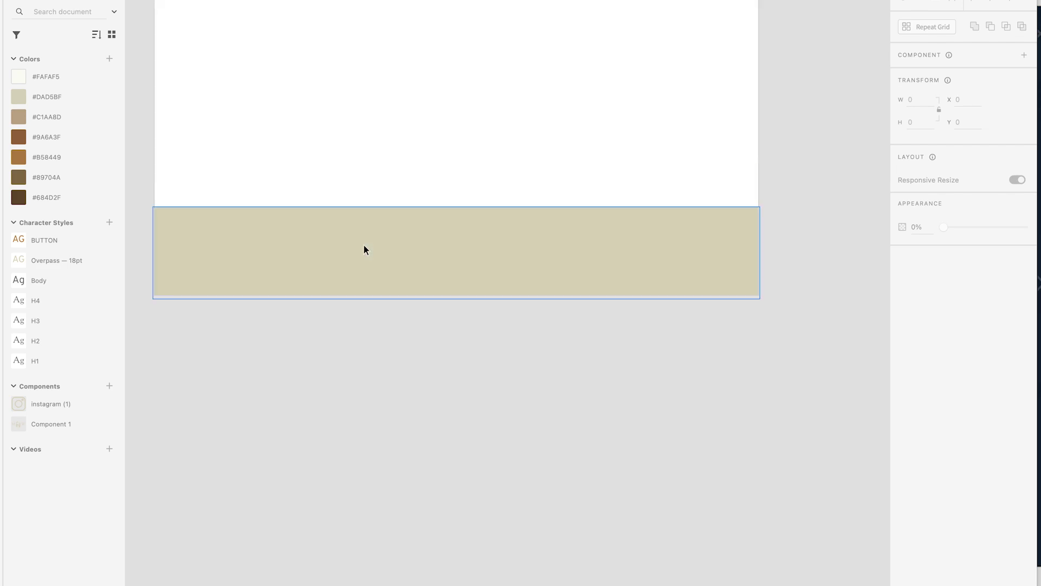
scroll(364, 244, "left", 3)
scroll(363, 244, "up", 10)
scroll(363, 247, "up", 4)
left_click(496, 73)
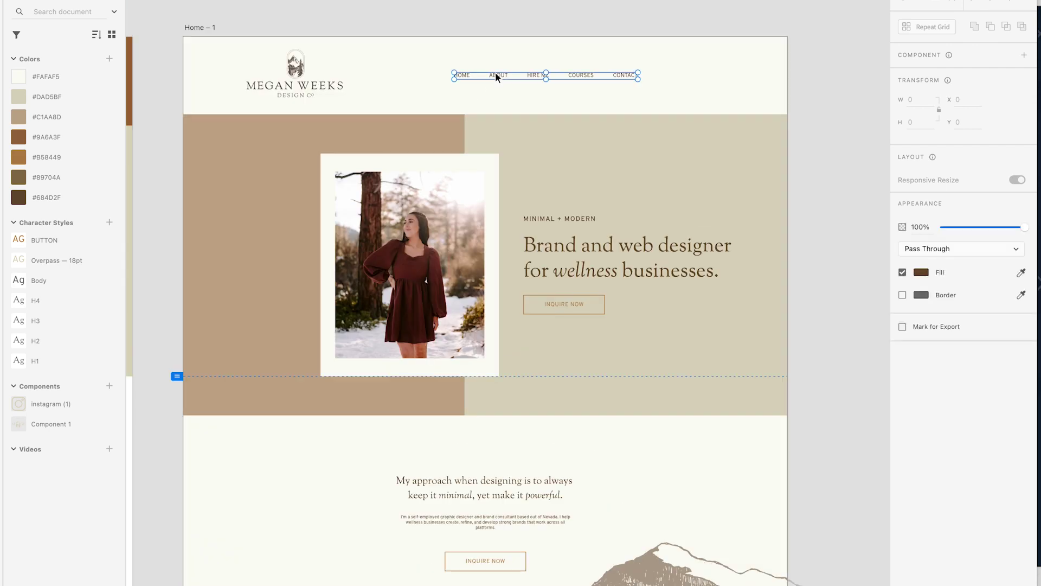
scroll(496, 73, "down", 10)
scroll(496, 72, "left", 3)
scroll(495, 73, "down", 5)
key("ctrl+v")
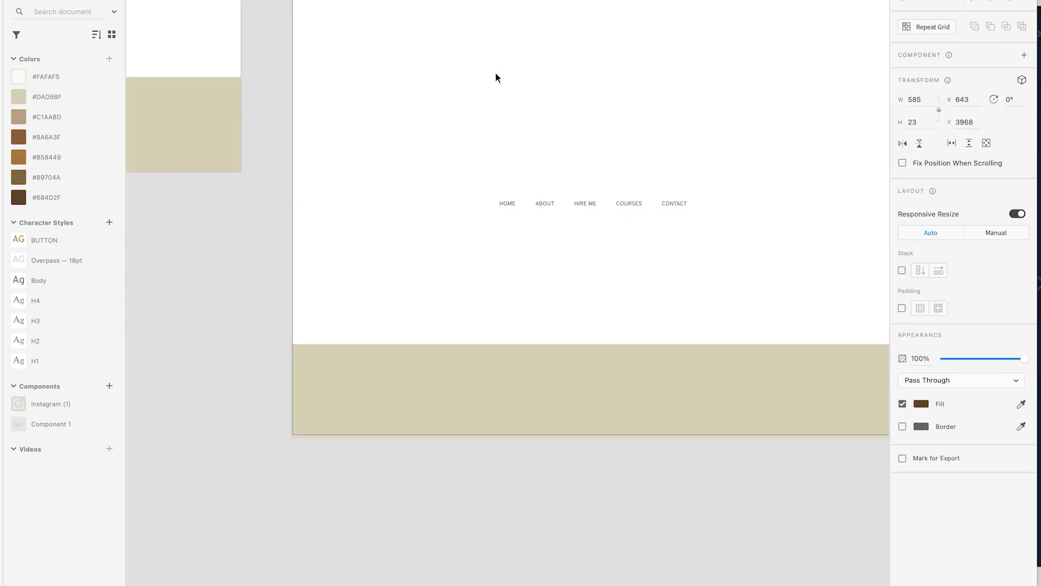
left_click_drag(545, 202, 416, 383)
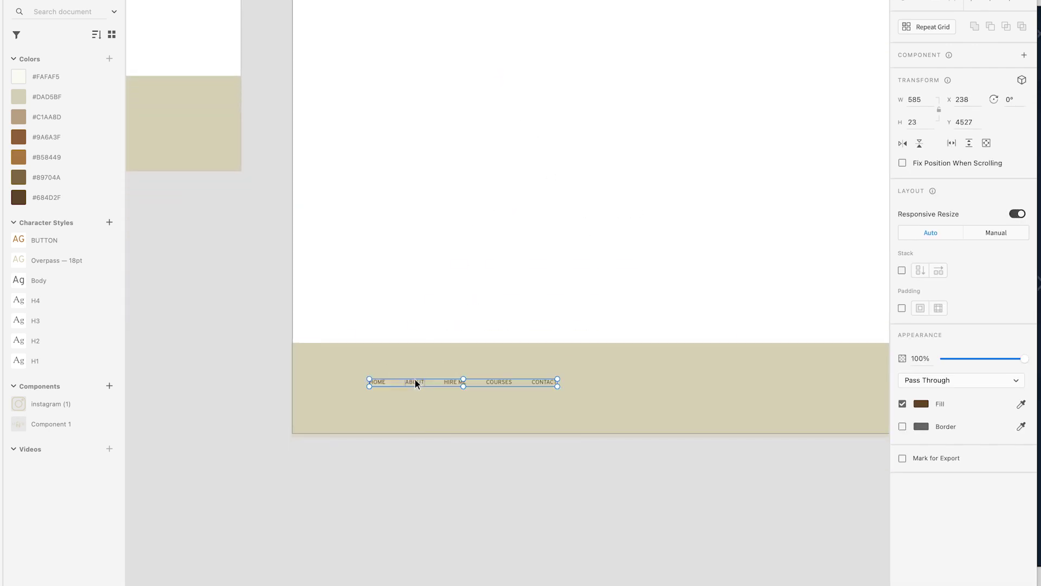
scroll(416, 383, "up", 3)
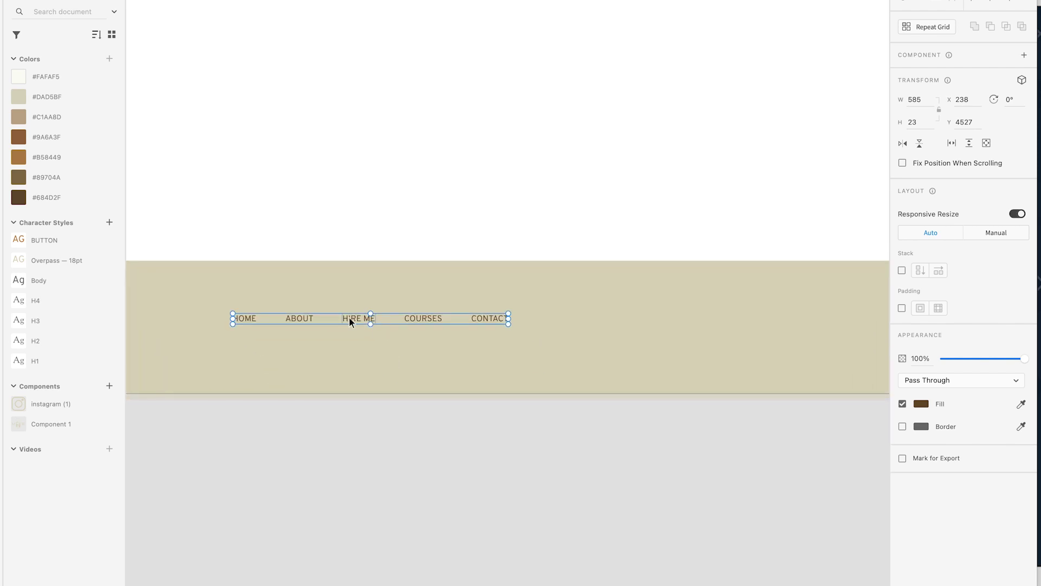
Raise the copied row and rename HOME to PRIVACY POLICY and ABOUT to TERMS & CONDITIONS
left_click_drag(324, 304, 322, 202)
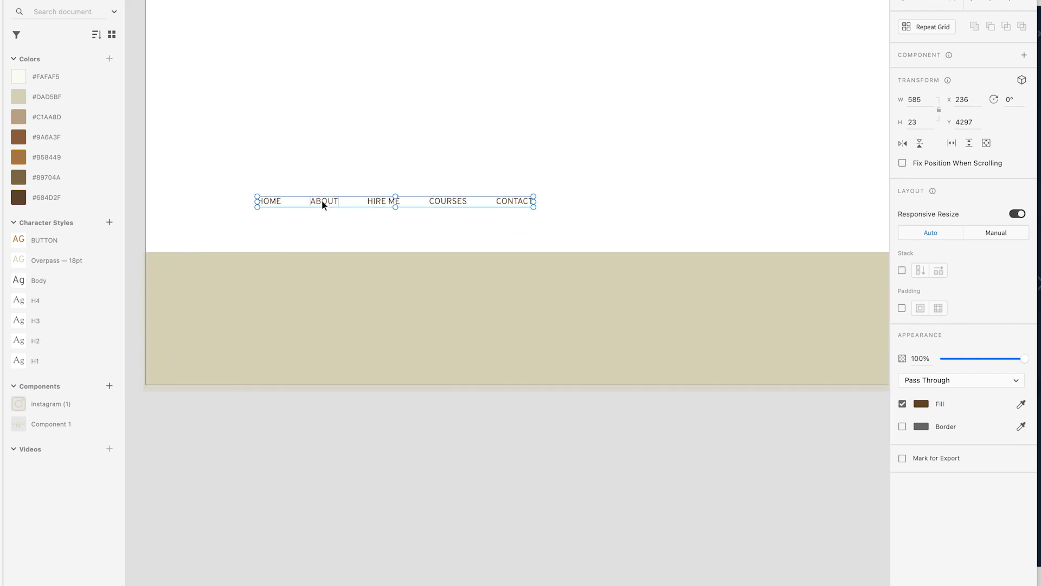
double_click(277, 200)
double_click(276, 200)
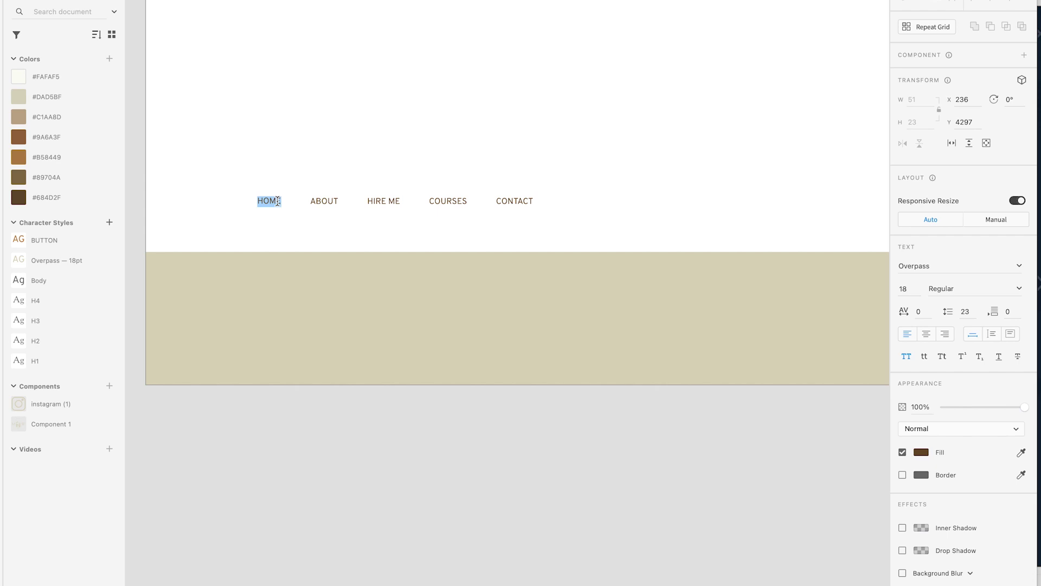
type("PRIVACY POLICY")
left_click_drag(299, 200, 265, 198)
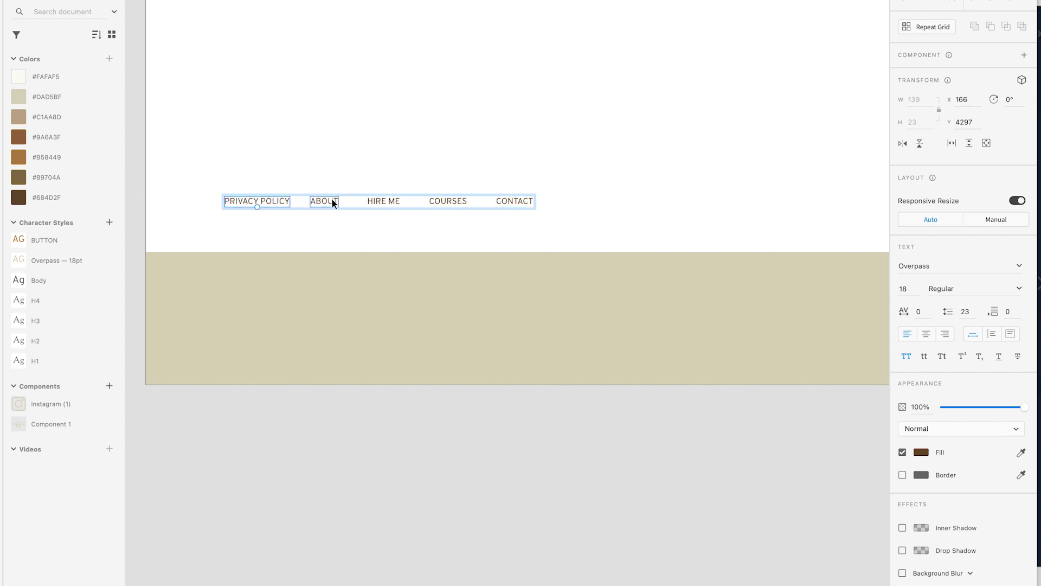
double_click(325, 201)
type("TERMS & CONDITIONS")
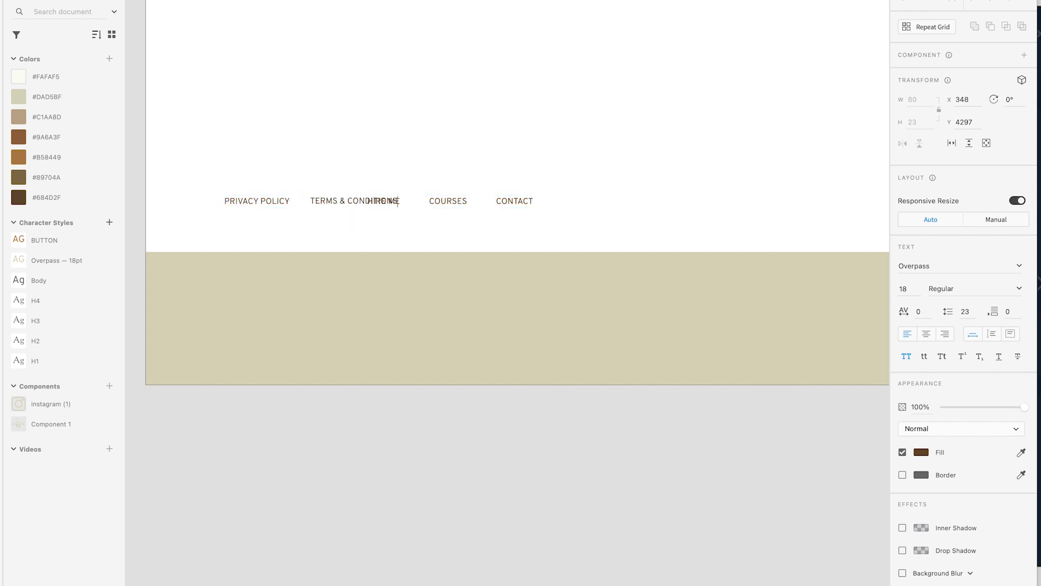
key("Escape")
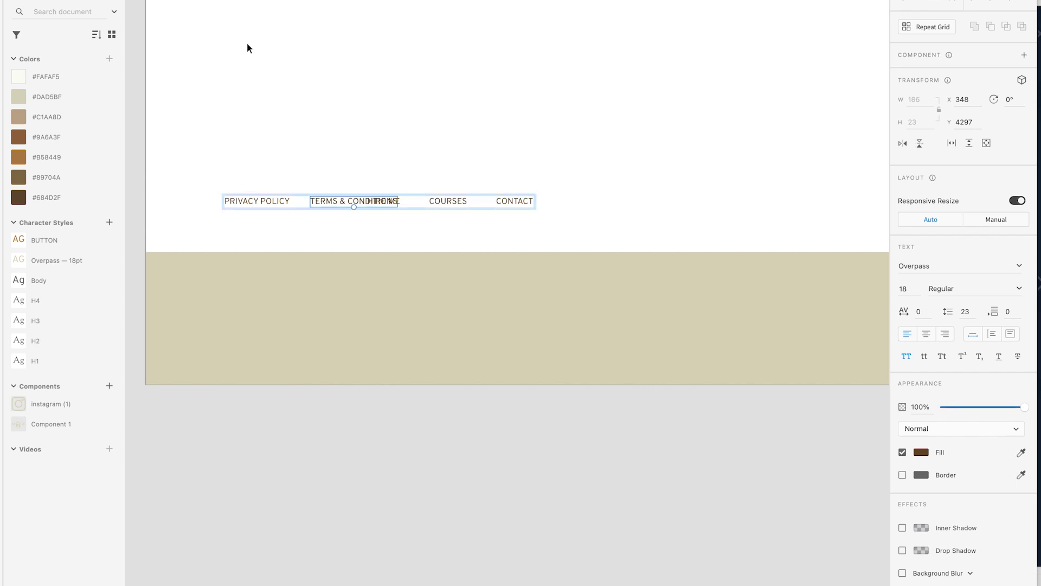
Shift the last three links right and rename HIRE ME to REFUND POLICY
left_click(401, 201)
left_click(439, 200, "shift")
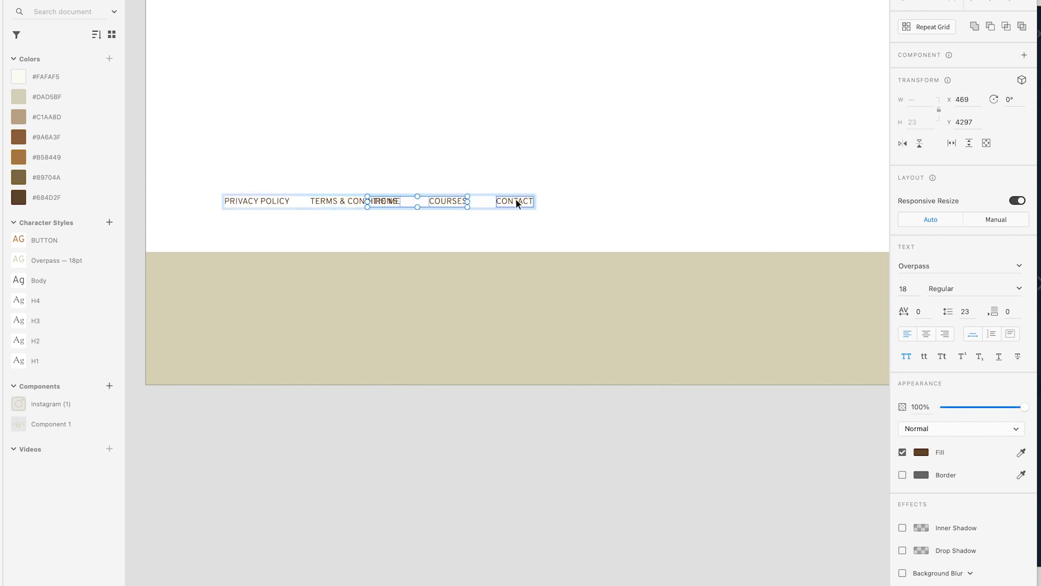
left_click(516, 201, "shift")
left_click_drag(440, 200, 493, 199)
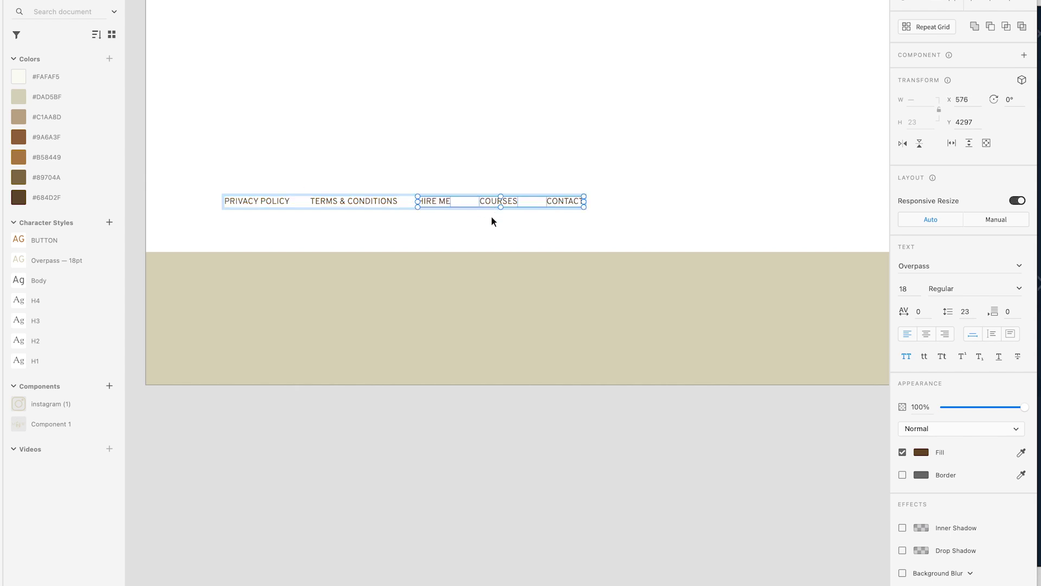
left_click(491, 217)
left_click(447, 203)
double_click(447, 202)
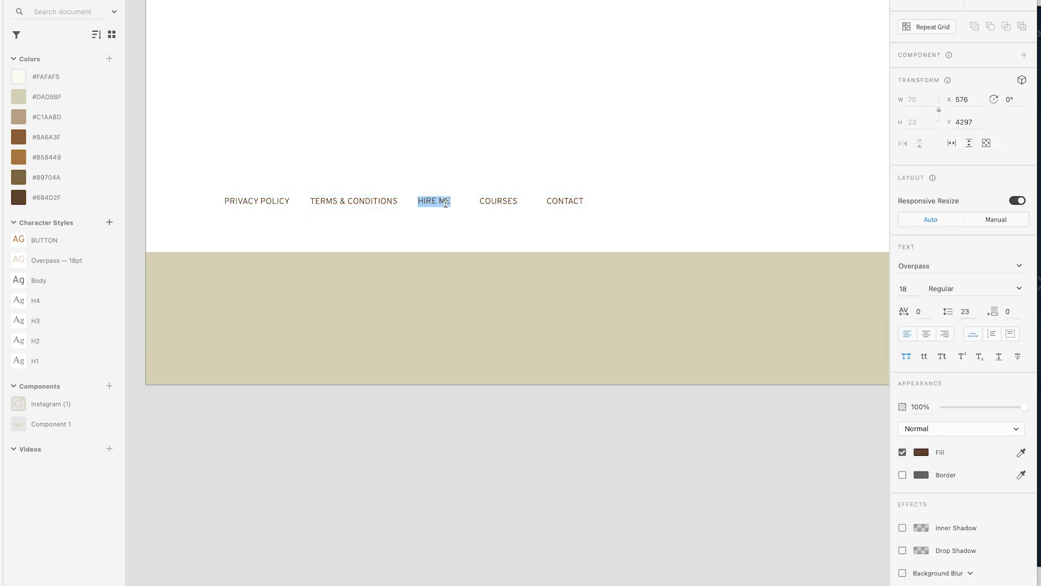
type("REFUND POLICY")
key("Escape")
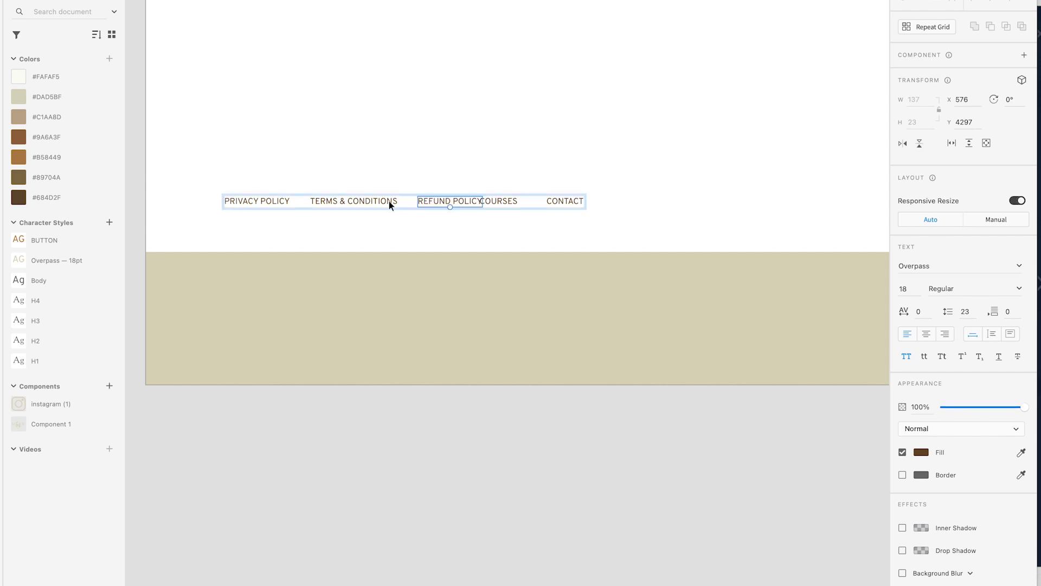
Reposition the COURSES and CONTACT links to even out the footer link spacing
left_click(384, 200)
left_click(486, 201)
left_click_drag(487, 199, 575, 200)
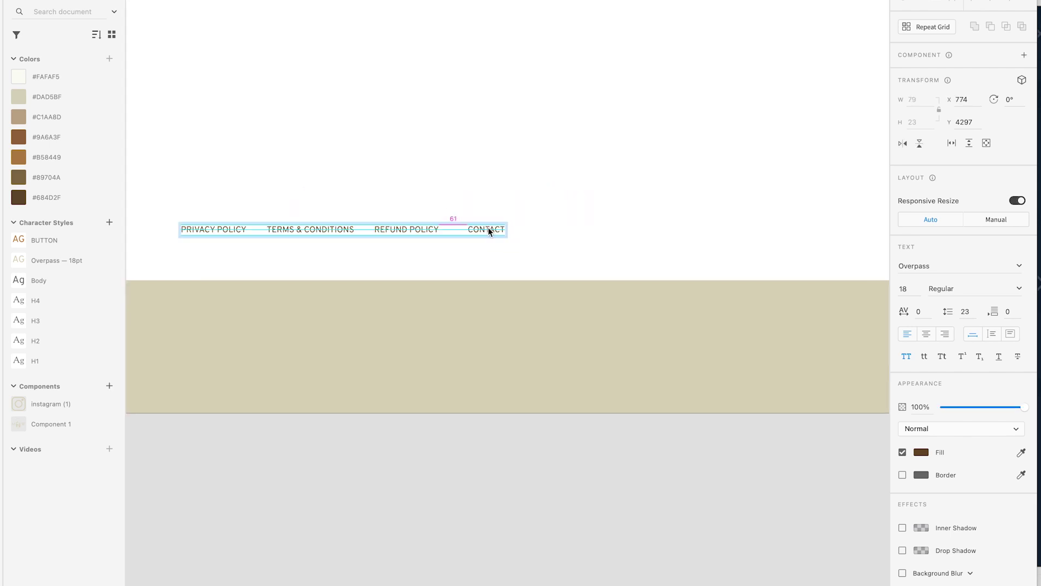
double_click(488, 226)
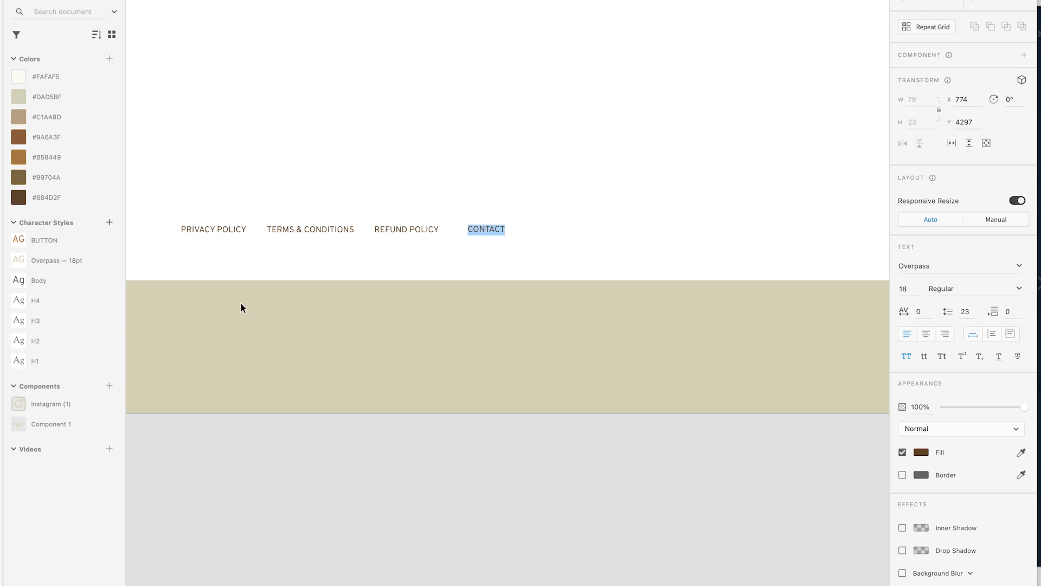
key("Escape")
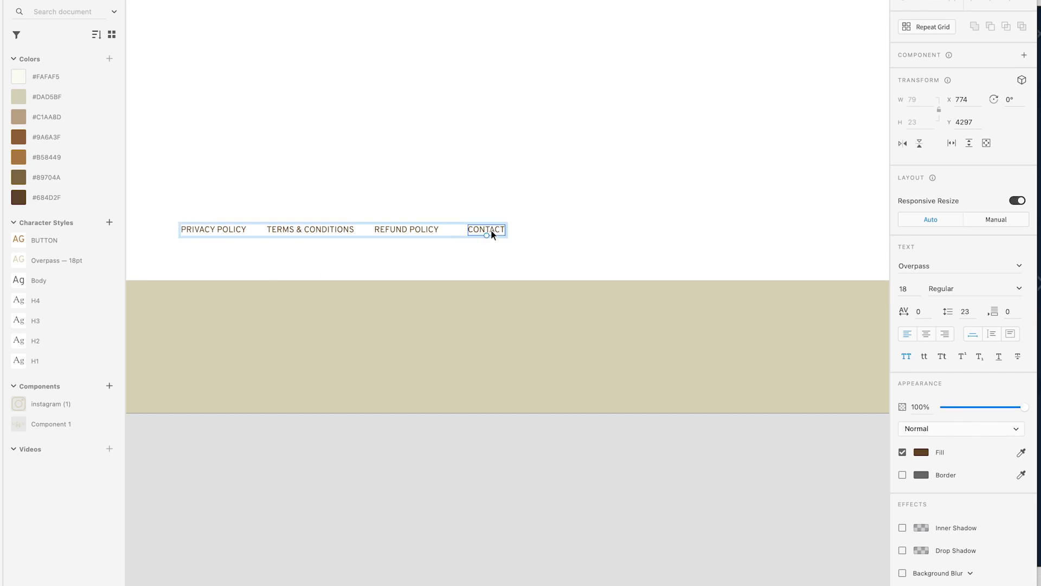
left_click_drag(490, 230, 610, 389)
left_click(524, 253)
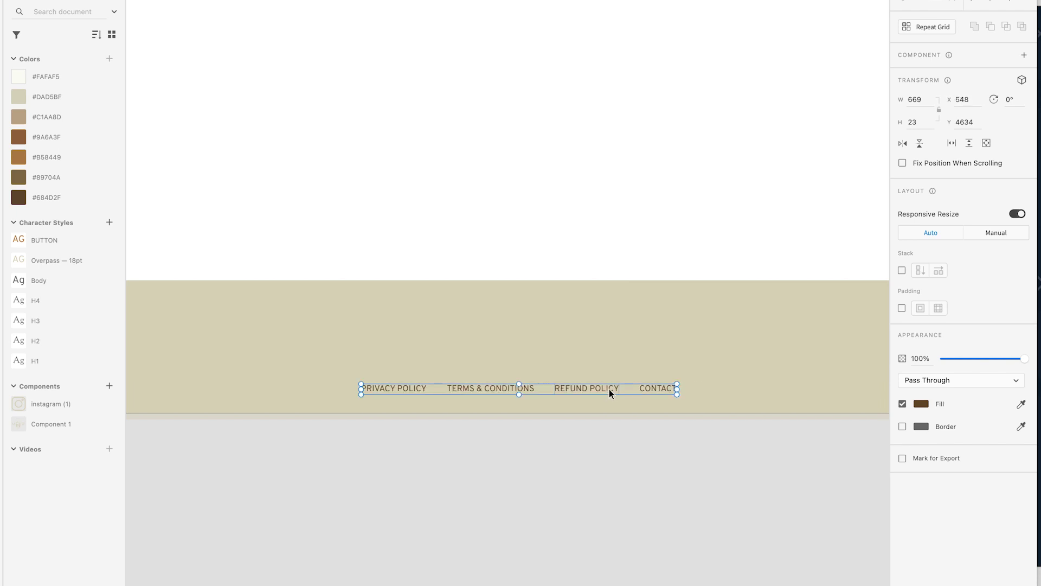
Scale the footer links row down and move it lower into the beige footer
left_click(869, 374)
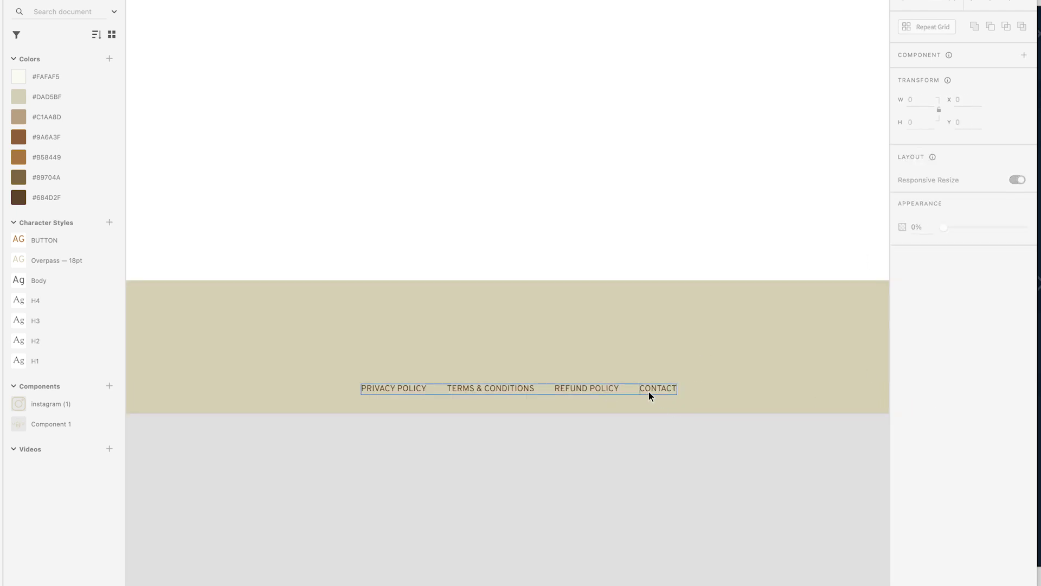
left_click(607, 387)
left_click_drag(677, 383, 584, 388)
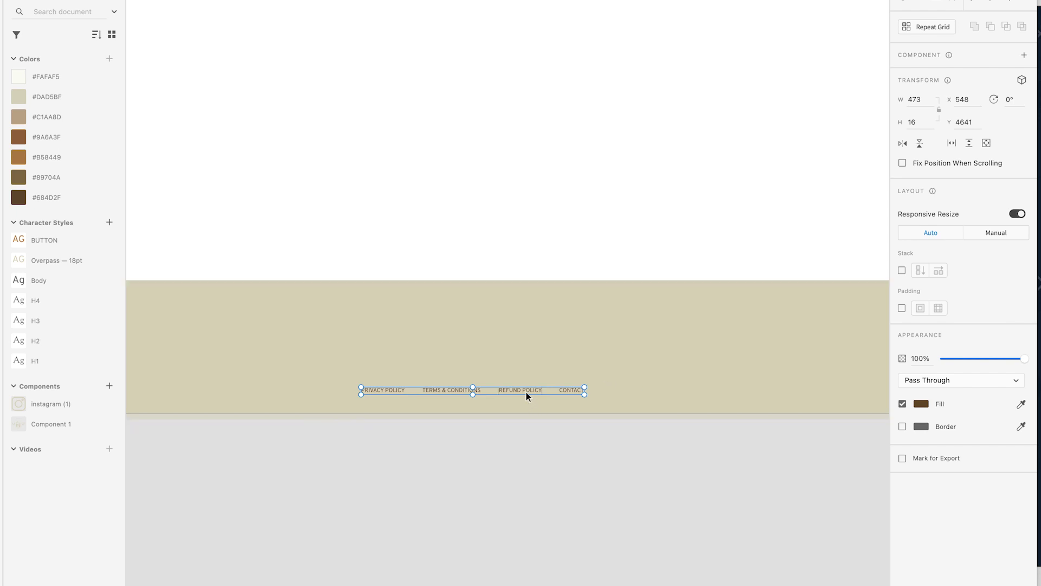
left_click_drag(526, 391, 553, 399)
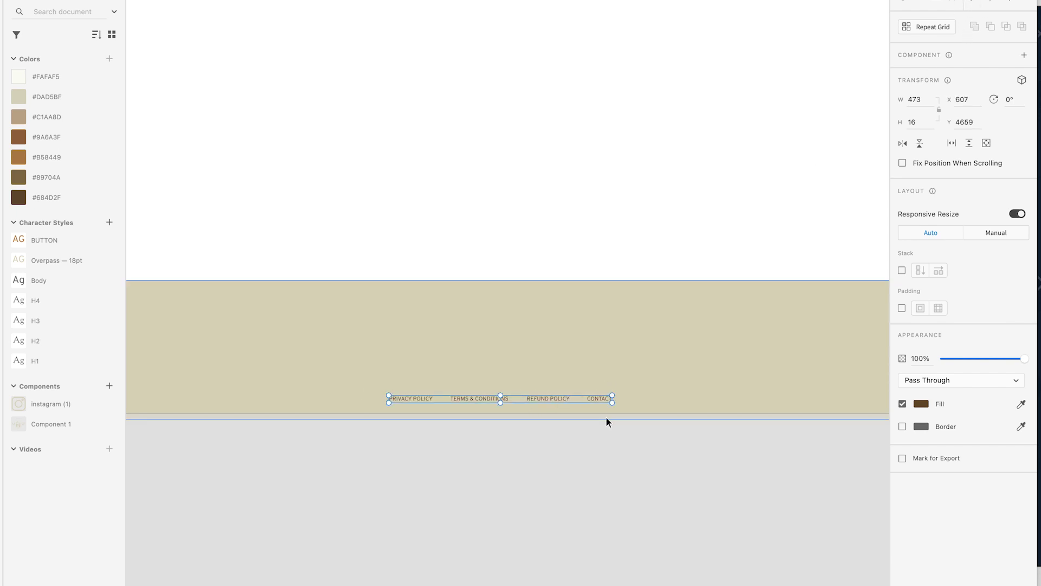
Nudge the whole footer links row to centre it across the footer band
double_click(549, 398)
left_click(496, 399, "shift")
left_click(418, 399, "shift")
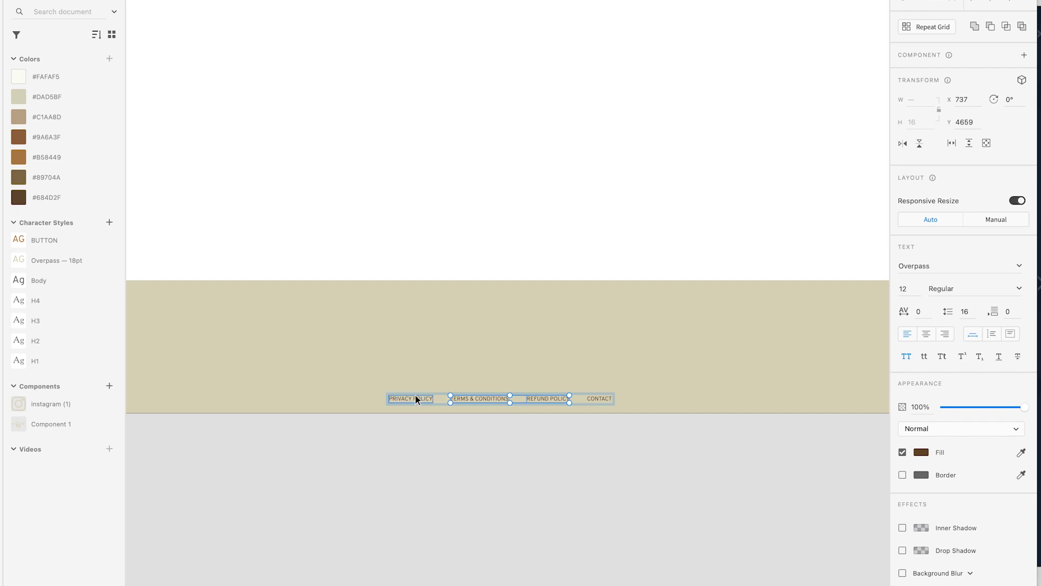
left_click(603, 398, "shift")
left_click(561, 461)
left_click(542, 402)
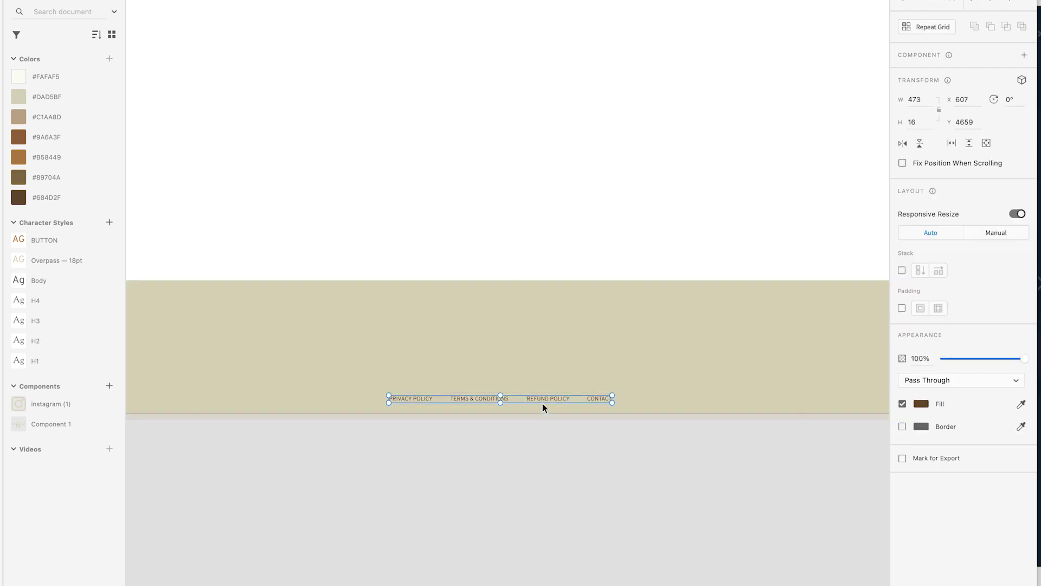
left_click_drag(543, 403, 563, 396)
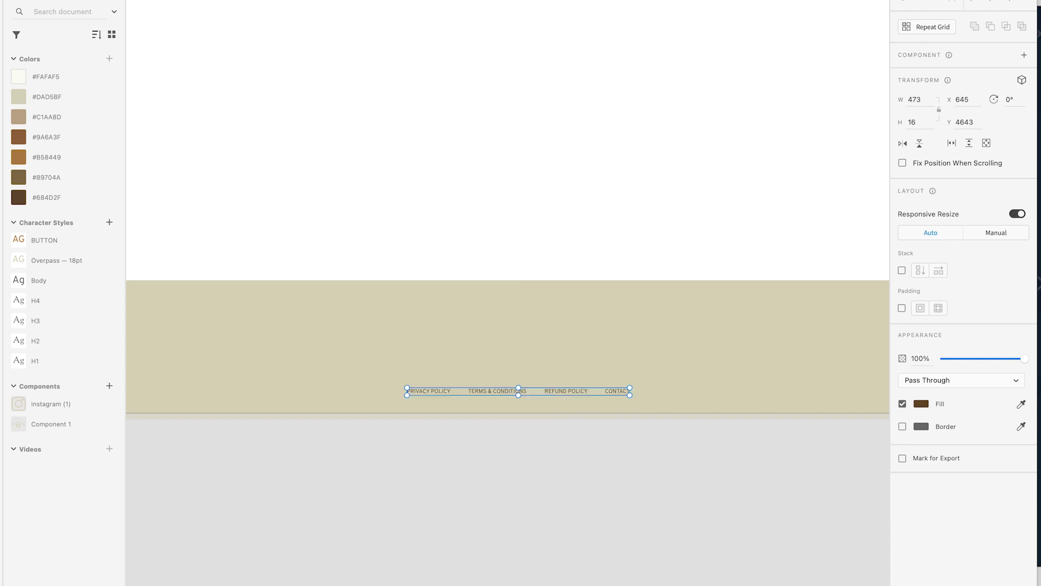
key("Escape")
key("super+minus")
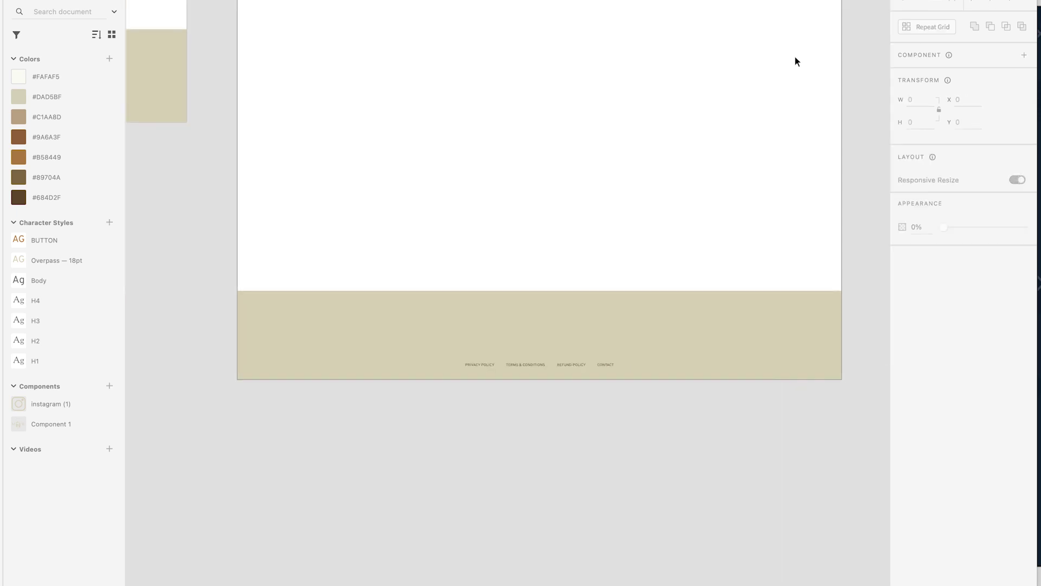
Drag the MW logo component from Assets into the footer, centred above the policy links
scroll(637, 411, "right", 3)
scroll(637, 411, "down", 1)
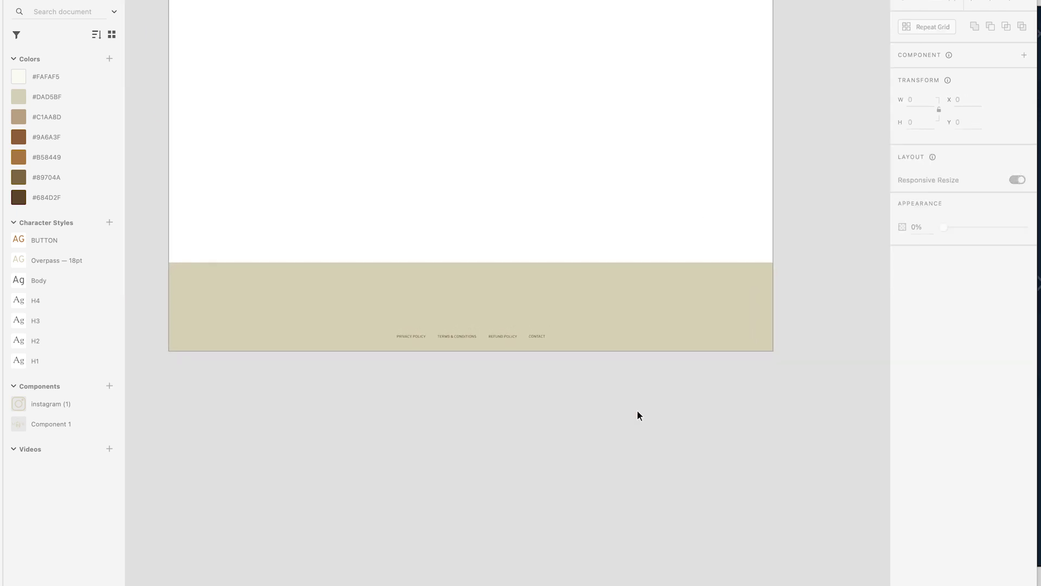
scroll(636, 414, "right", 3)
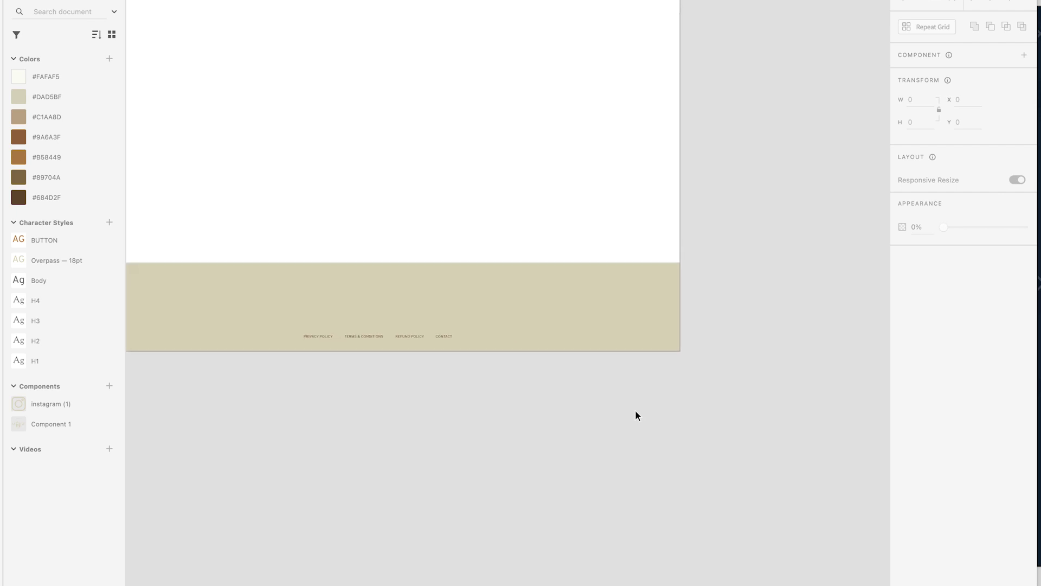
scroll(635, 411, "up", 3)
scroll(635, 411, "right", 3)
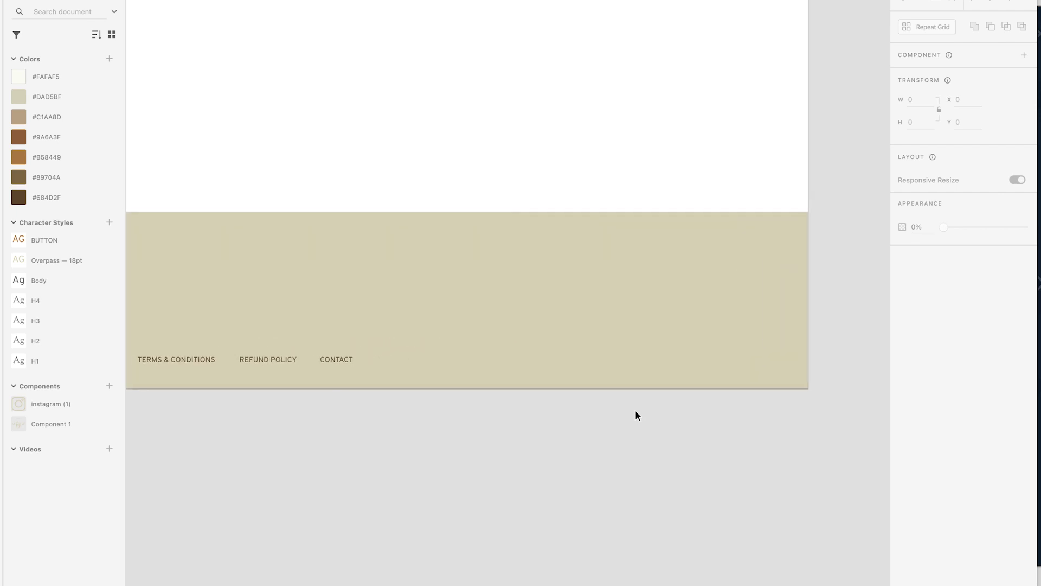
scroll(636, 416, "left", 5)
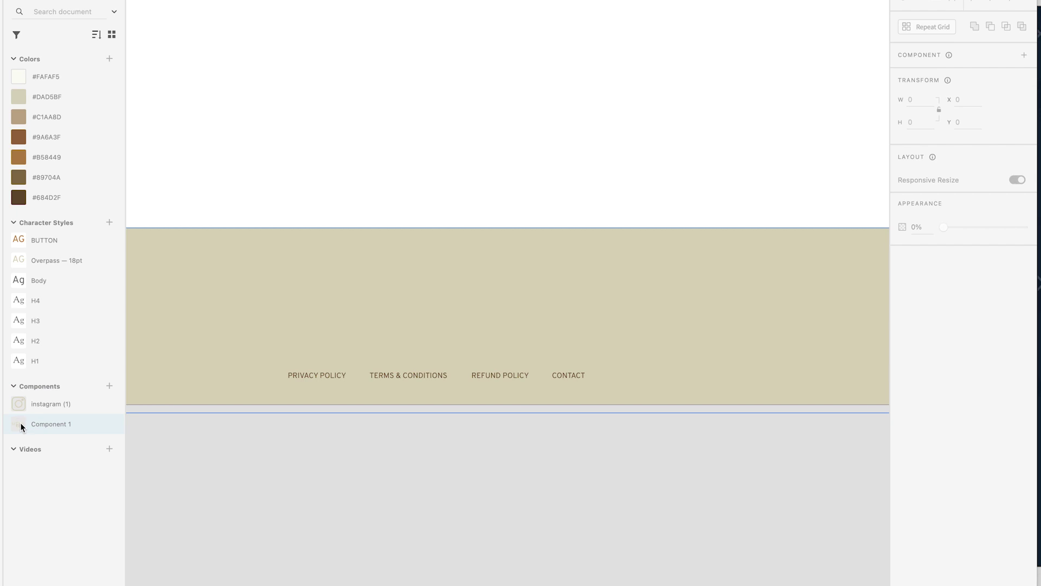
left_click_drag(22, 427, 511, 135)
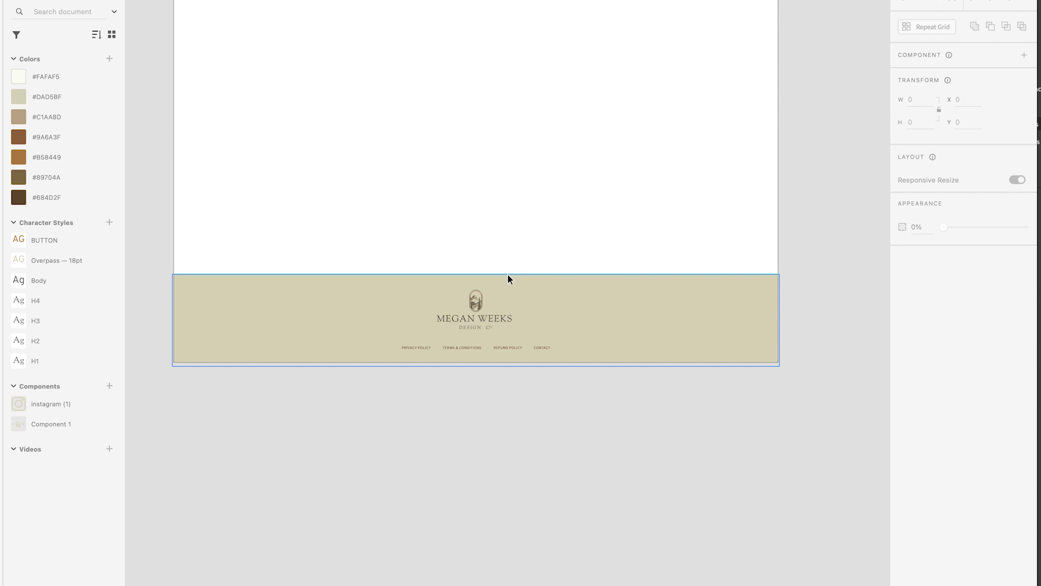
scroll(513, 227, "up", 5)
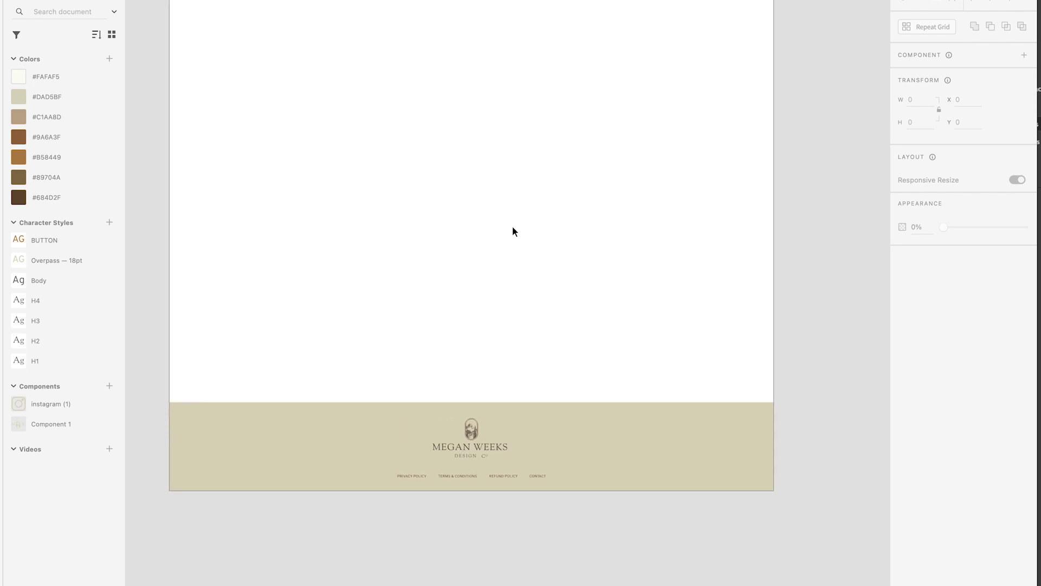
scroll(513, 226, "down", 3, "ctrl")
scroll(512, 226, "up", 5)
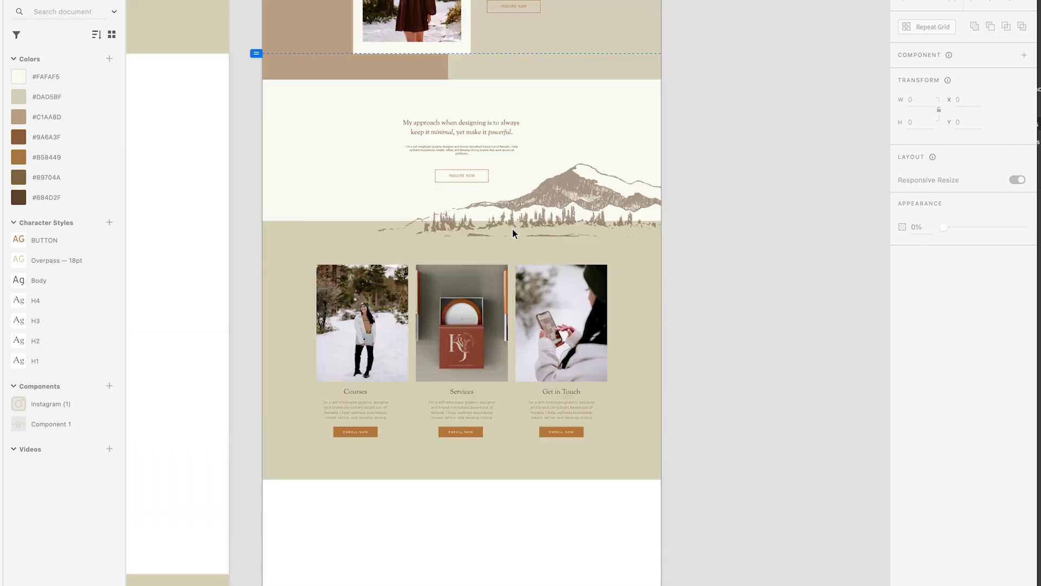
scroll(513, 229, "up", 7)
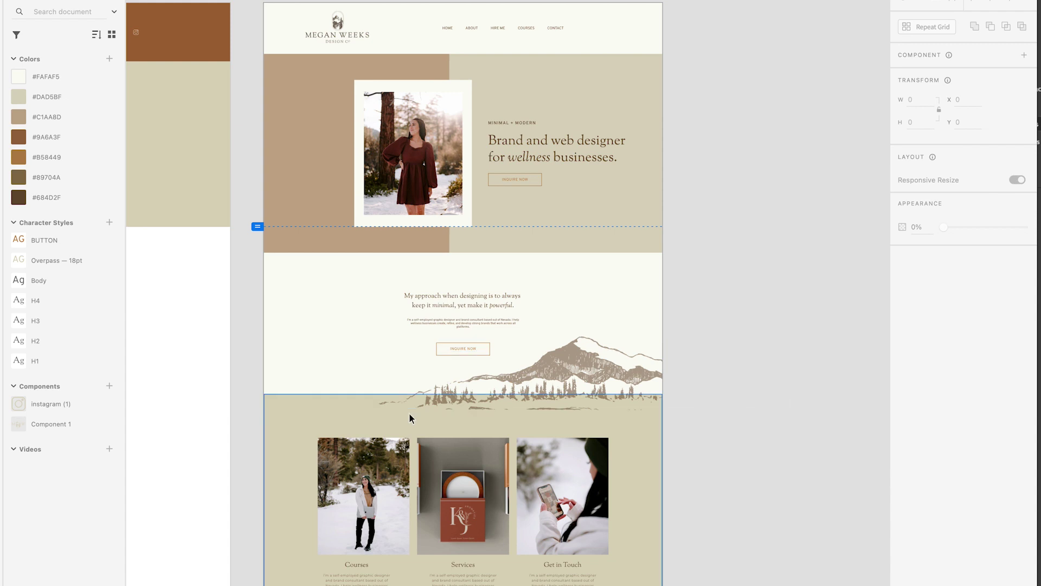
scroll(409, 414, "down", 4)
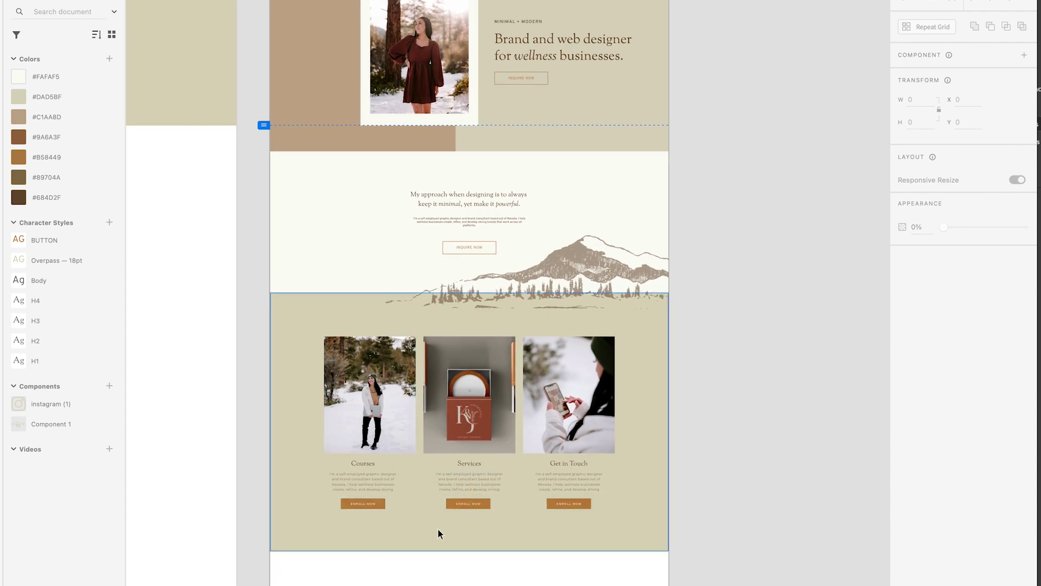
scroll(437, 529, "right", 2)
scroll(438, 529, "down", 1)
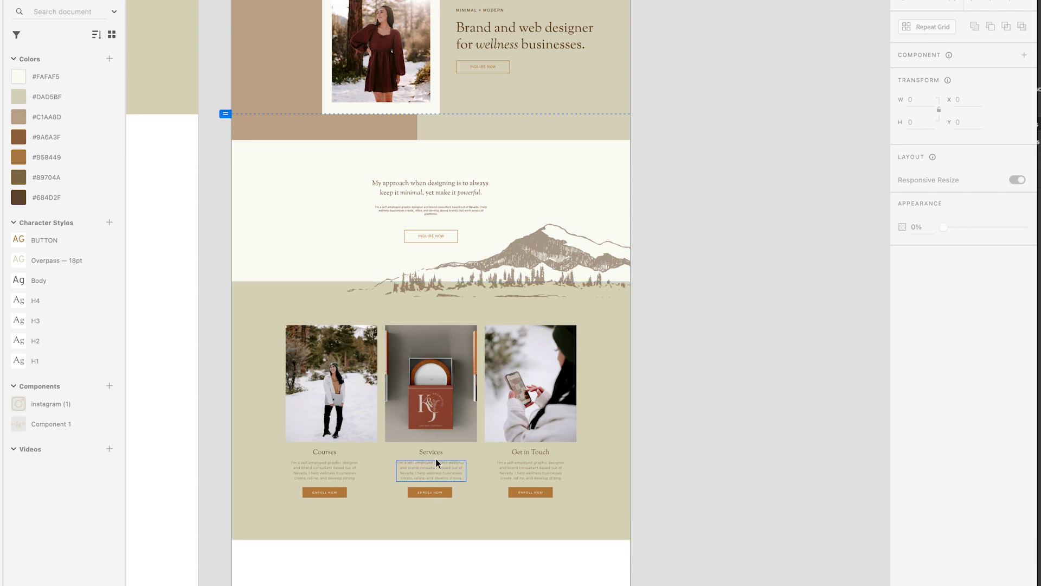
scroll(435, 459, "down", 2)
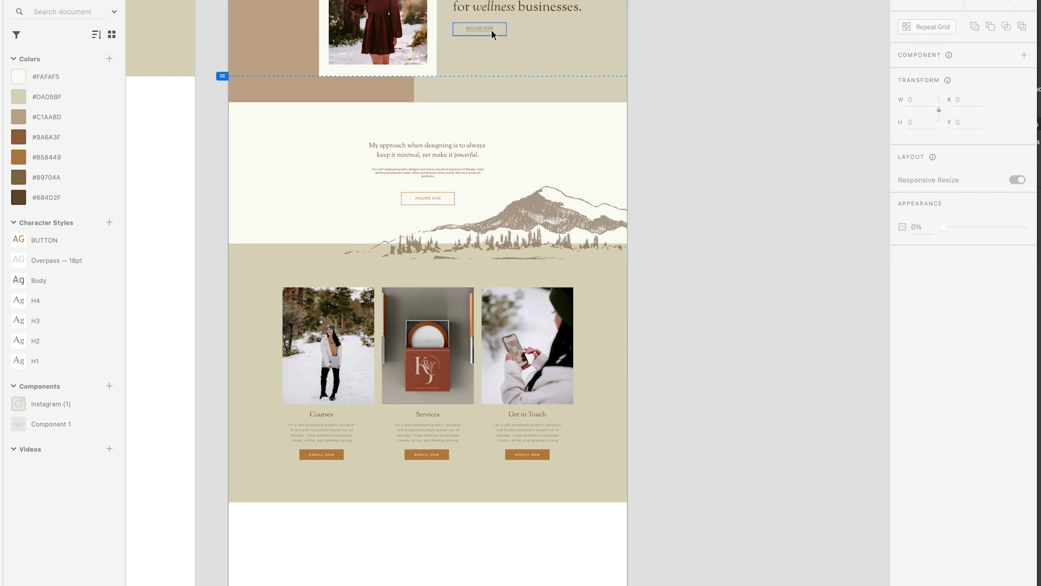
scroll(491, 30, "up", 5)
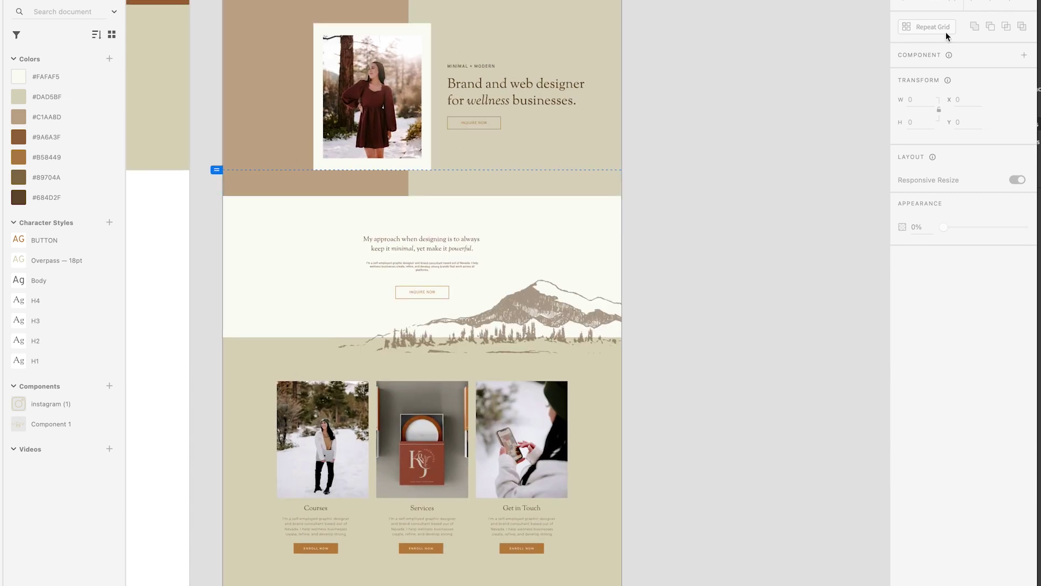
scroll(688, 130, "down", 3)
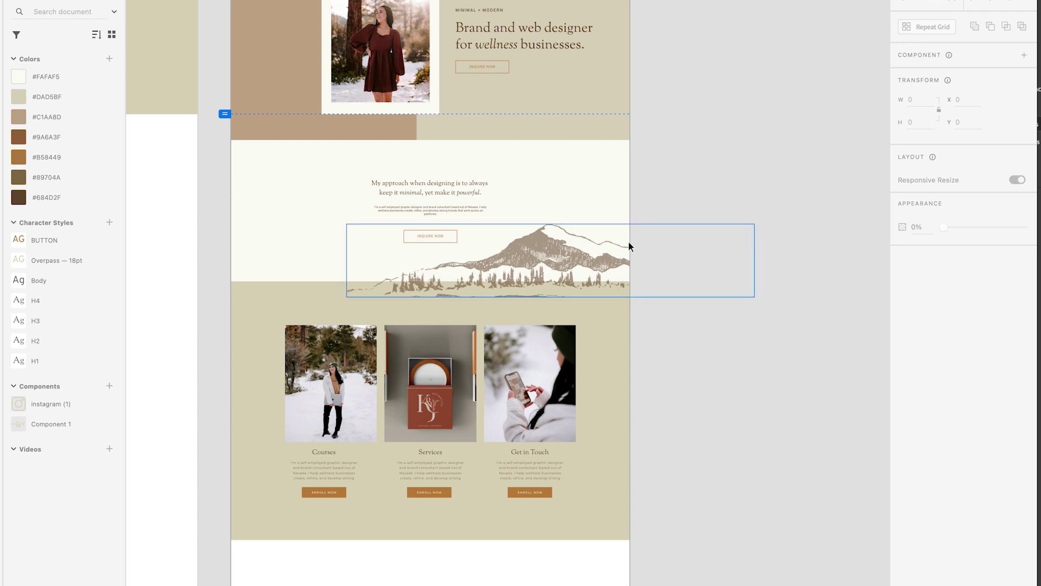
scroll(629, 242, "down", 10)
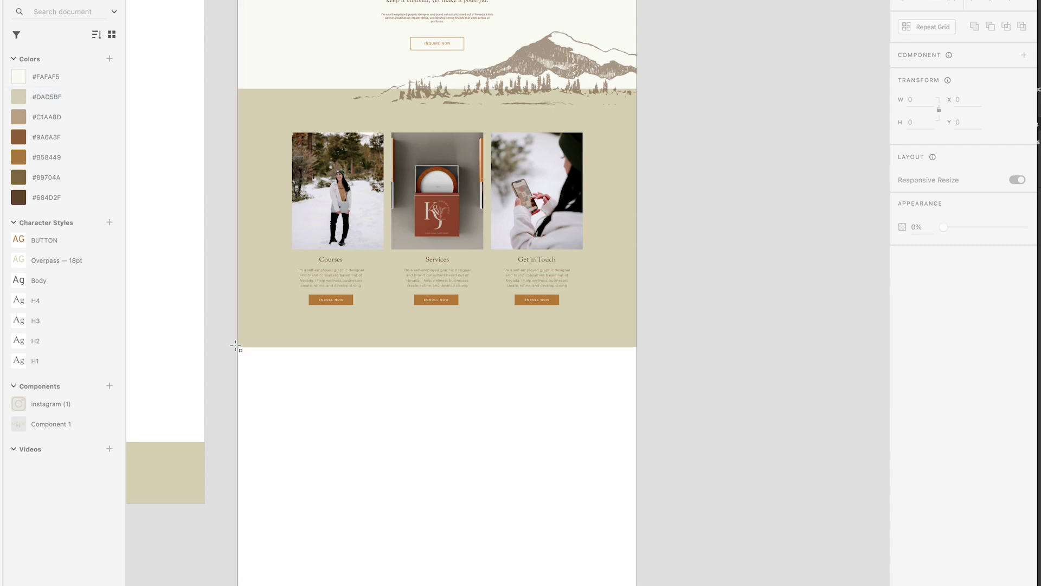
Draw a full-width rectangle below the cards, fill it #FAFAF5 and remove its border
mouse_move(238, 347)
left_mouse_down()
mouse_move(663, 484)
mouse_move(643, 469)
mouse_move(629, 536)
mouse_move(638, 462)
left_mouse_up()
left_click(51, 78)
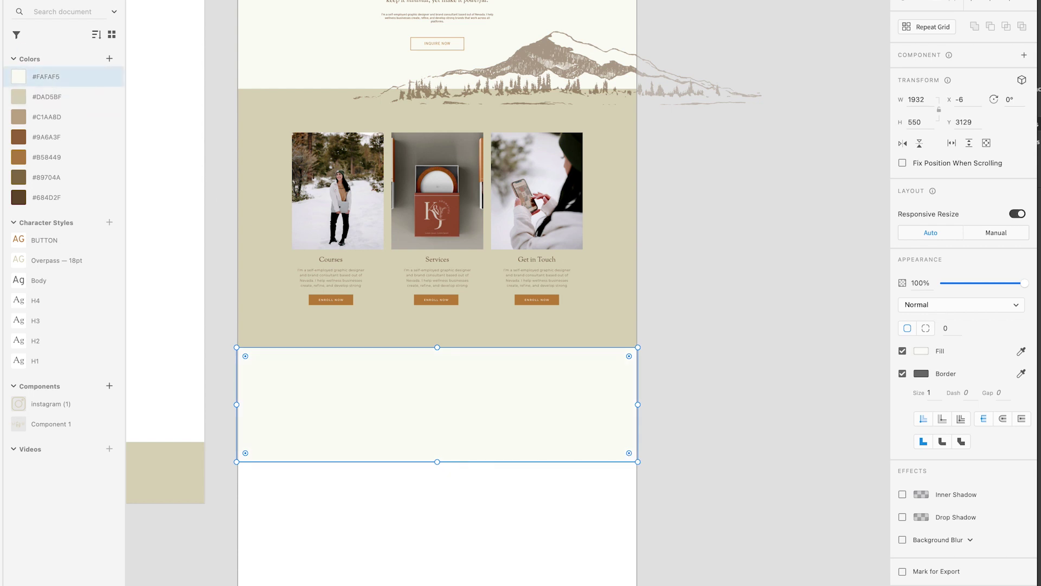
left_click(653, 191)
scroll(653, 190, "down", 5)
left_click(567, 224)
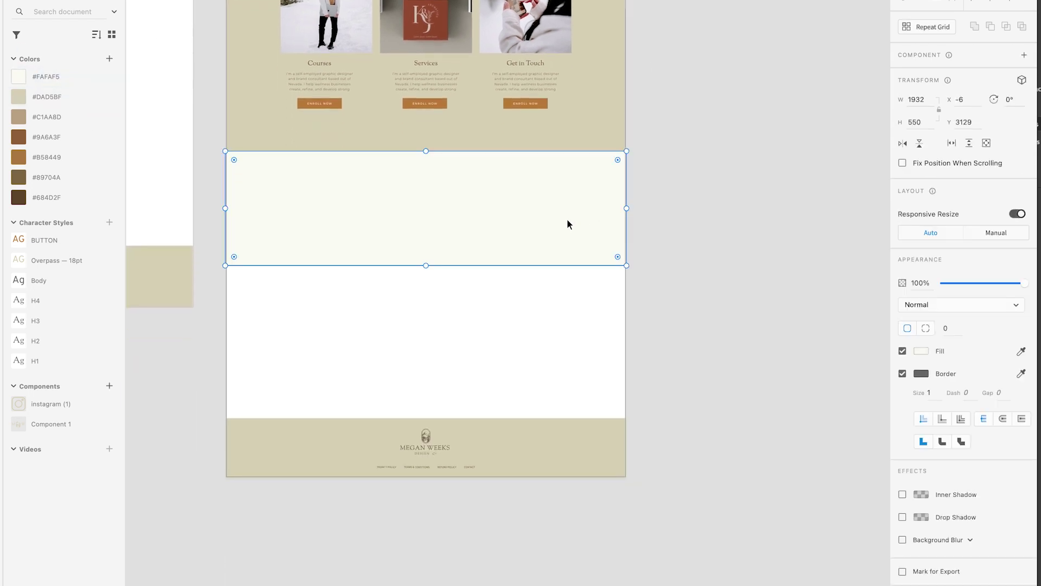
left_click(903, 373)
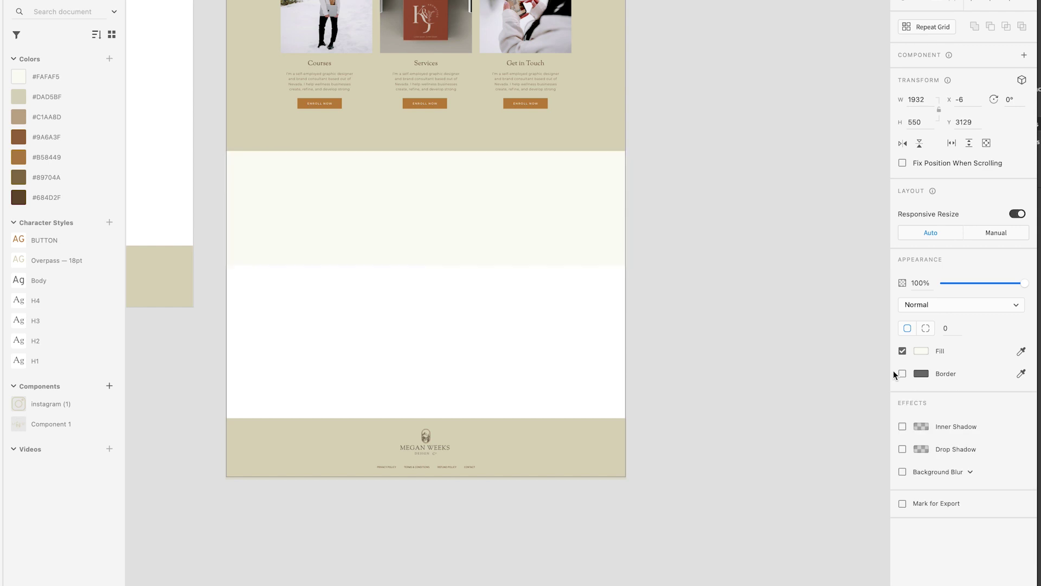
left_click(798, 352)
scroll(798, 353, "up", 6)
scroll(798, 349, "up", 8)
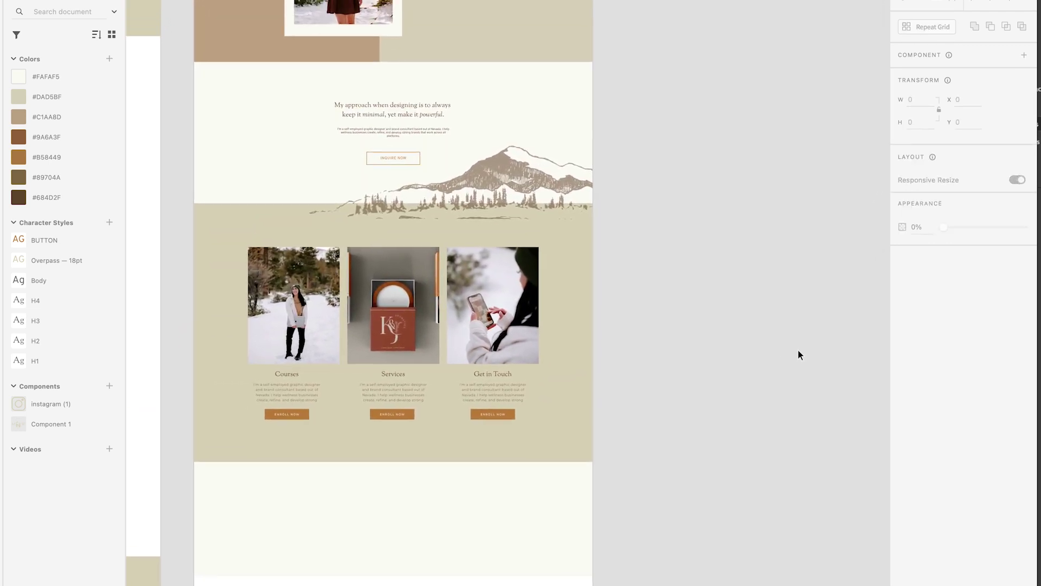
scroll(795, 371, "left", 2)
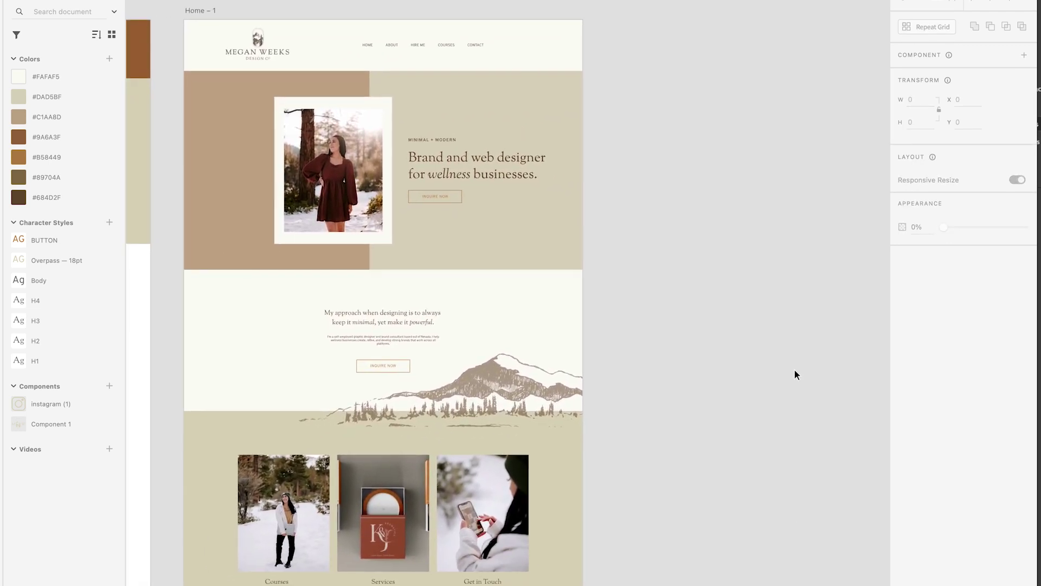
scroll(795, 370, "down", 5)
scroll(795, 375, "down", 10)
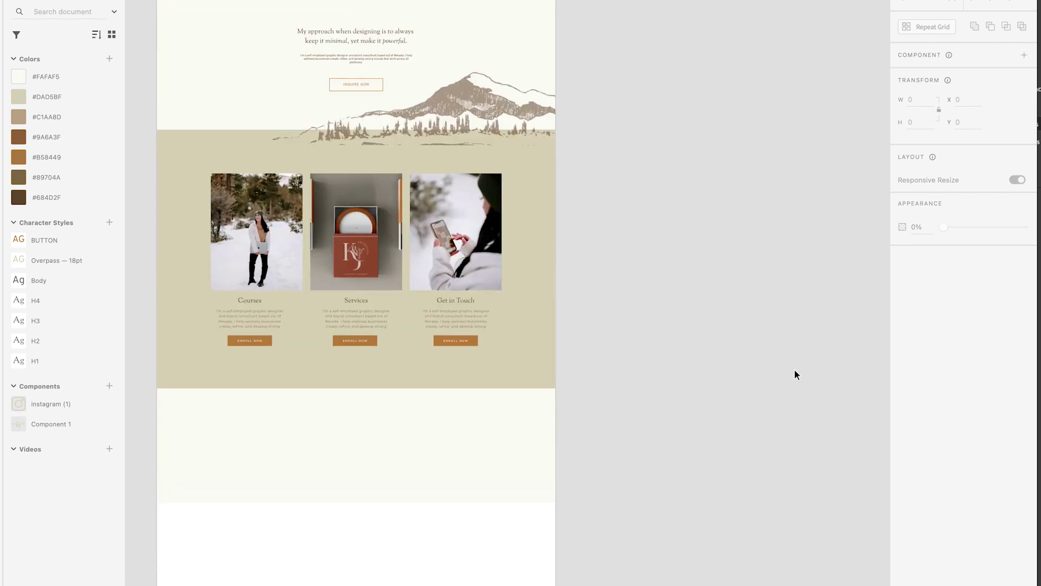
Scroll the reference mockup to the testimonial quote and brown Behind the Brand section
scroll(670, 460, "up", 2)
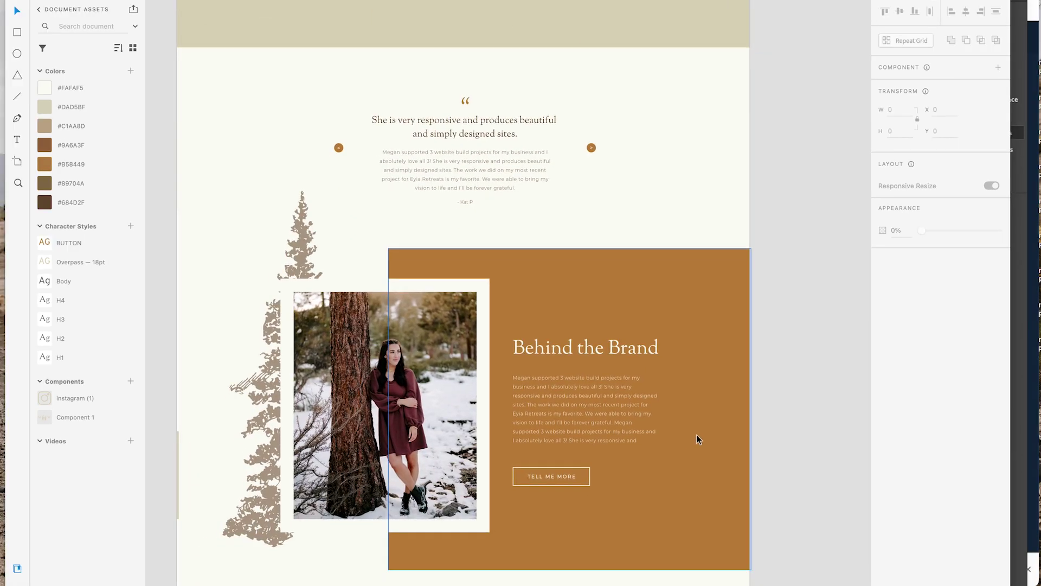
scroll(737, 415, "up", 15)
scroll(737, 415, "up", 3)
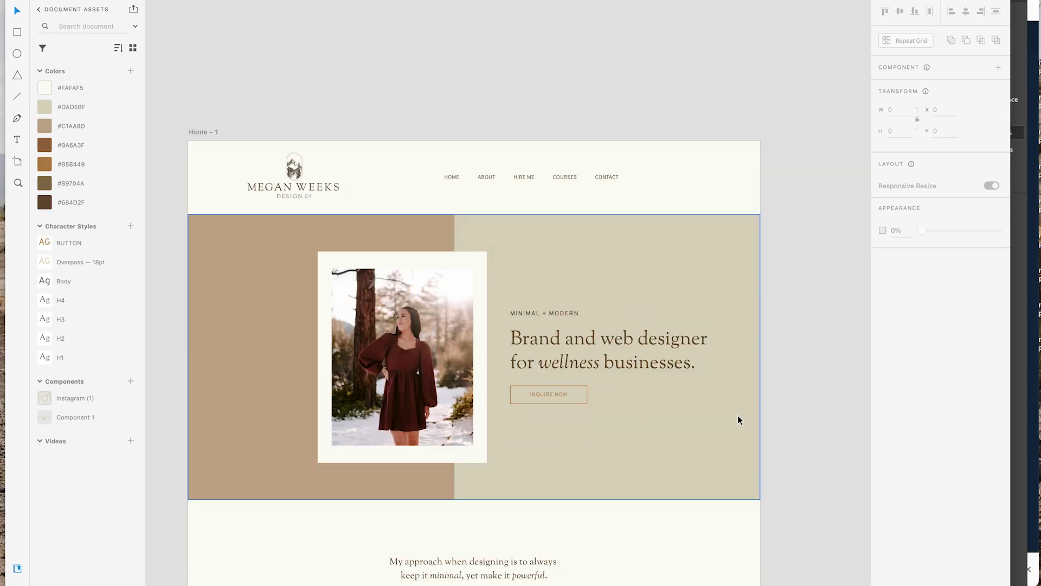
scroll(737, 415, "down", 7)
scroll(737, 415, "down", 10)
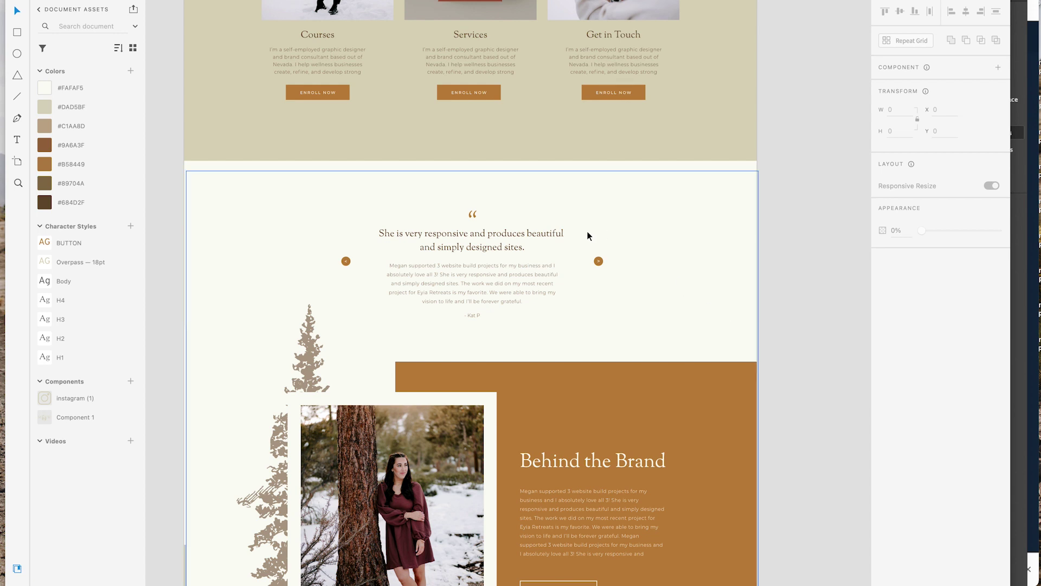
scroll(600, 230, "down", 5)
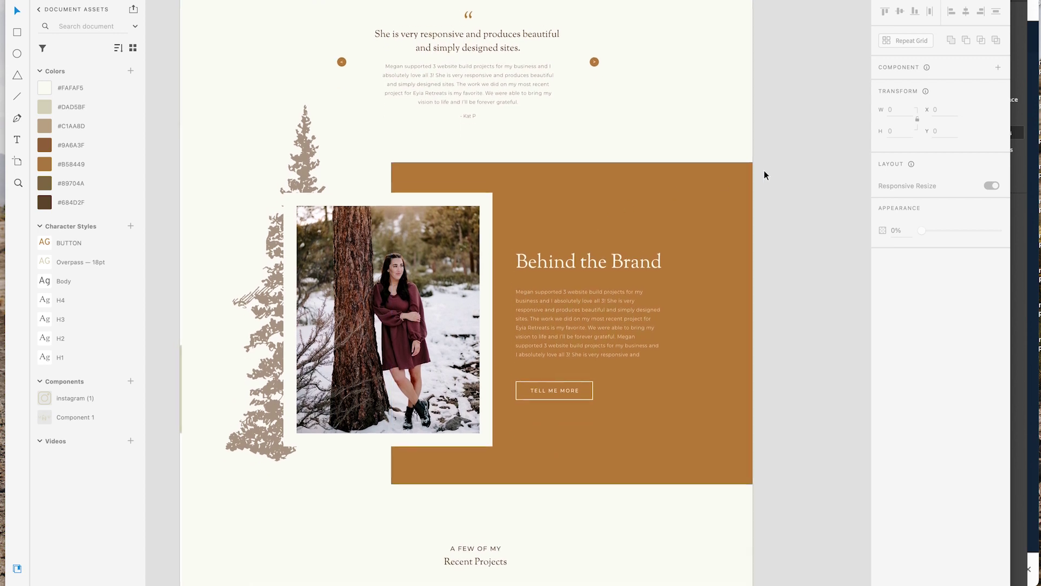
scroll(764, 175, "up", 1)
scroll(764, 172, "up", 2)
scroll(764, 171, "right", 1)
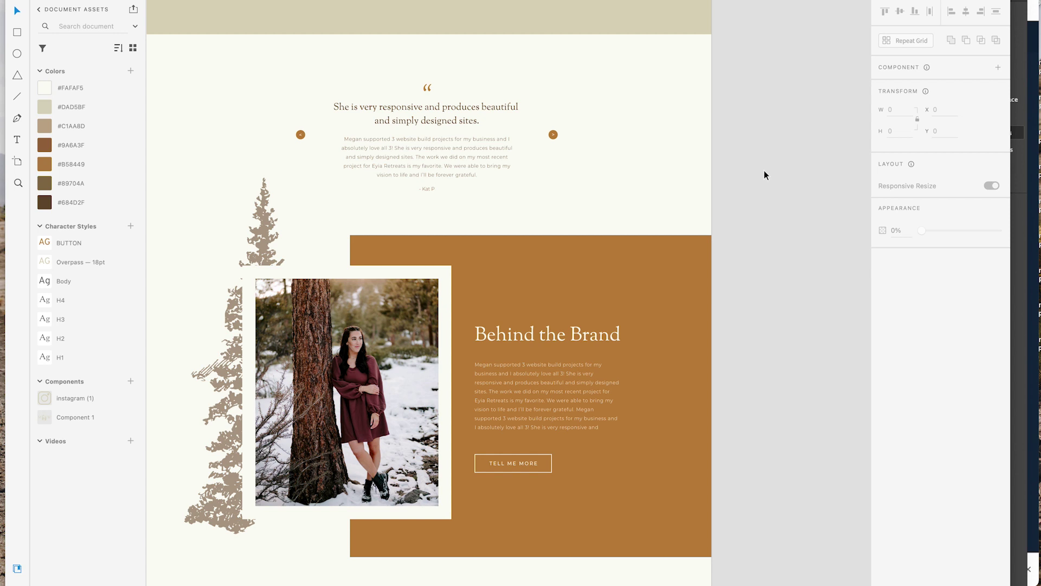
scroll(673, 181, "down", 1)
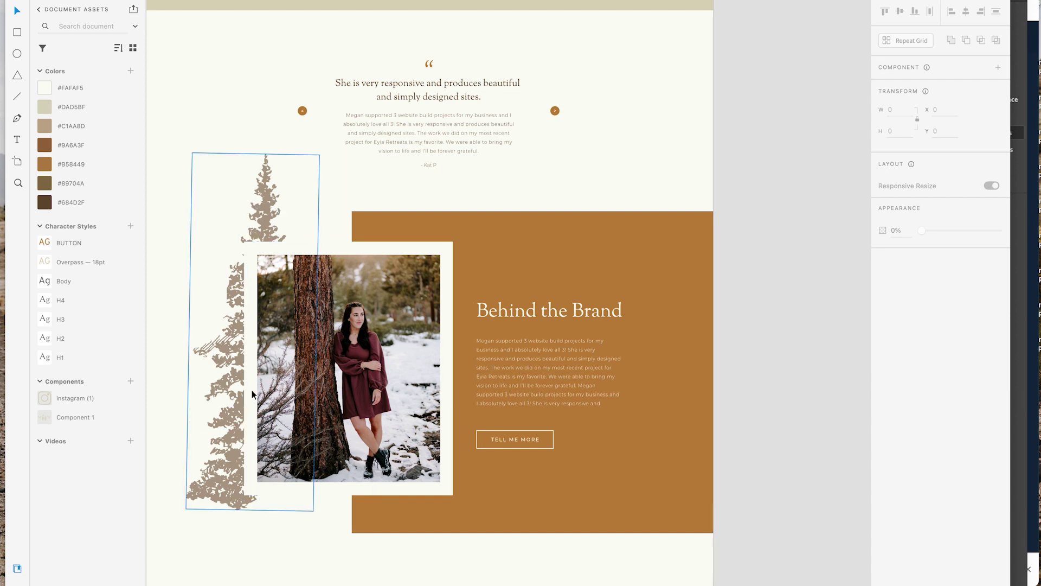
scroll(720, 268, "down", 10)
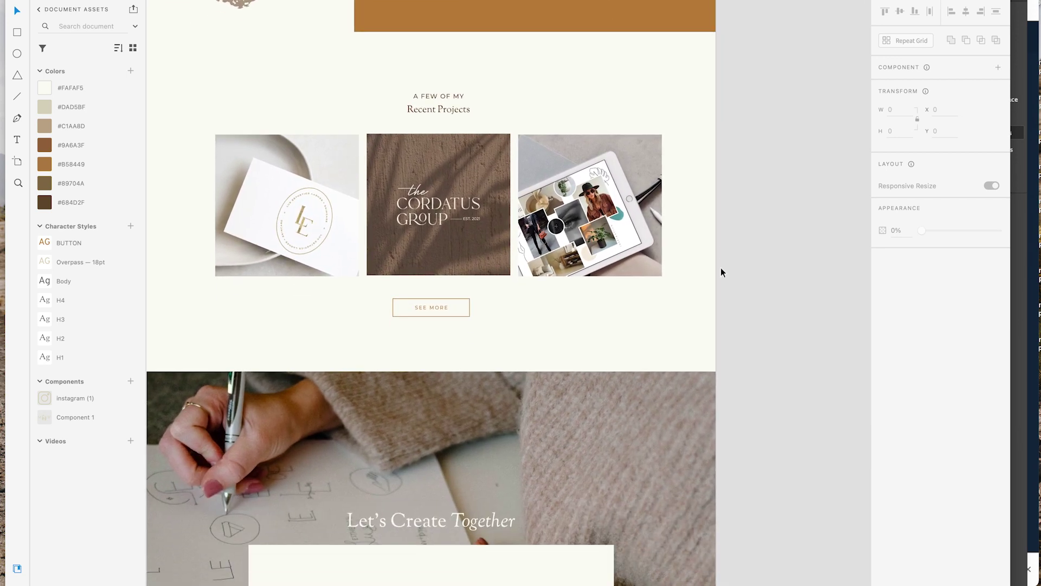
scroll(721, 268, "down", 8)
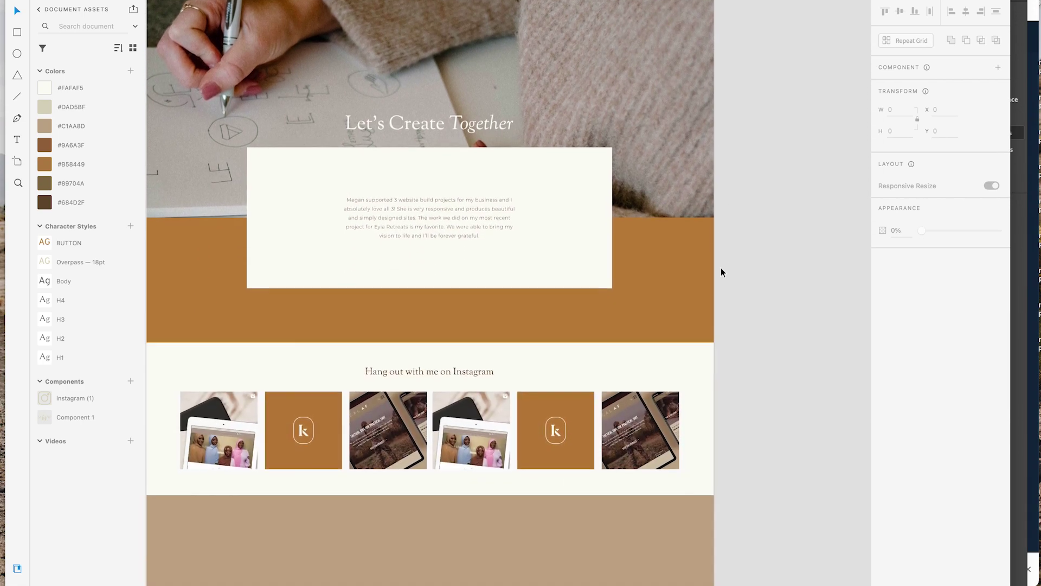
scroll(720, 268, "up", 20)
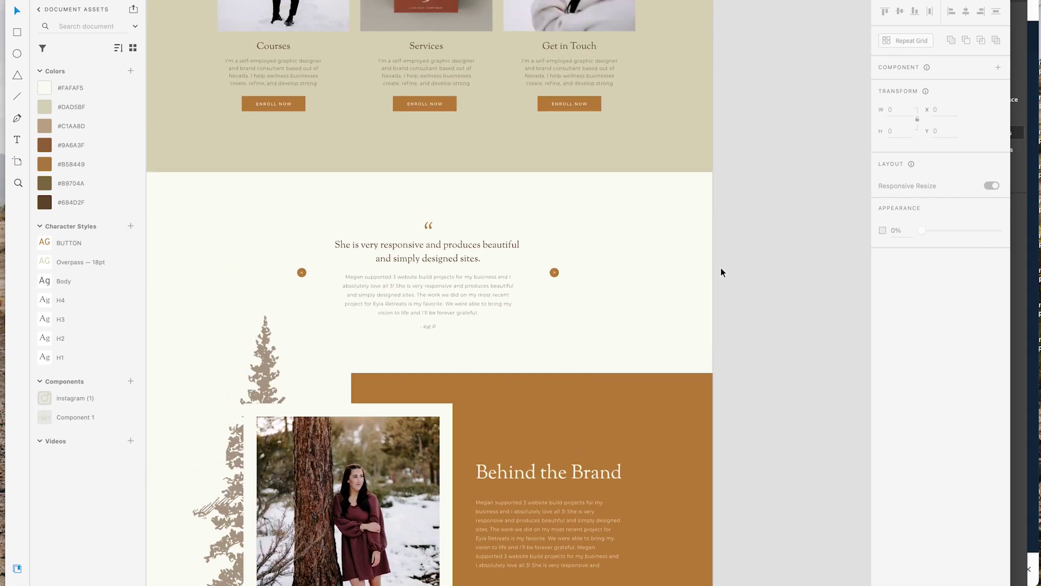
scroll(721, 271, "up", 10)
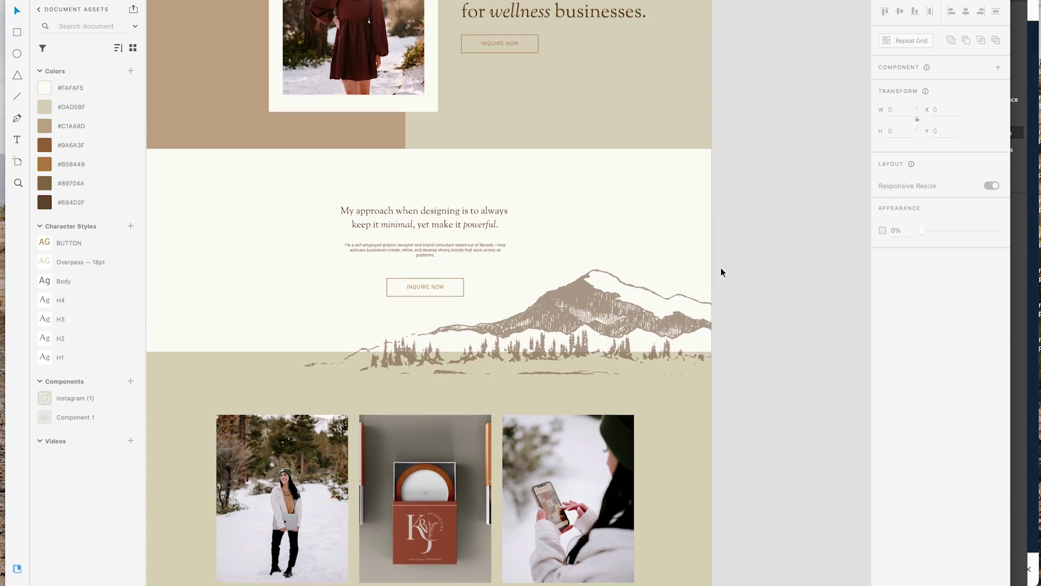
scroll(720, 271, "up", 5)
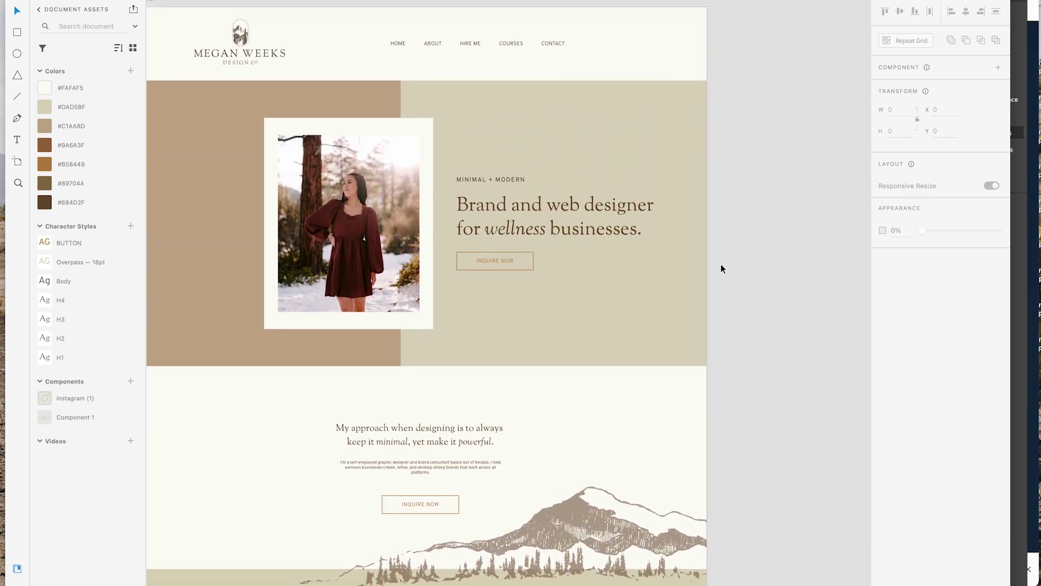
scroll(721, 269, "down", 10)
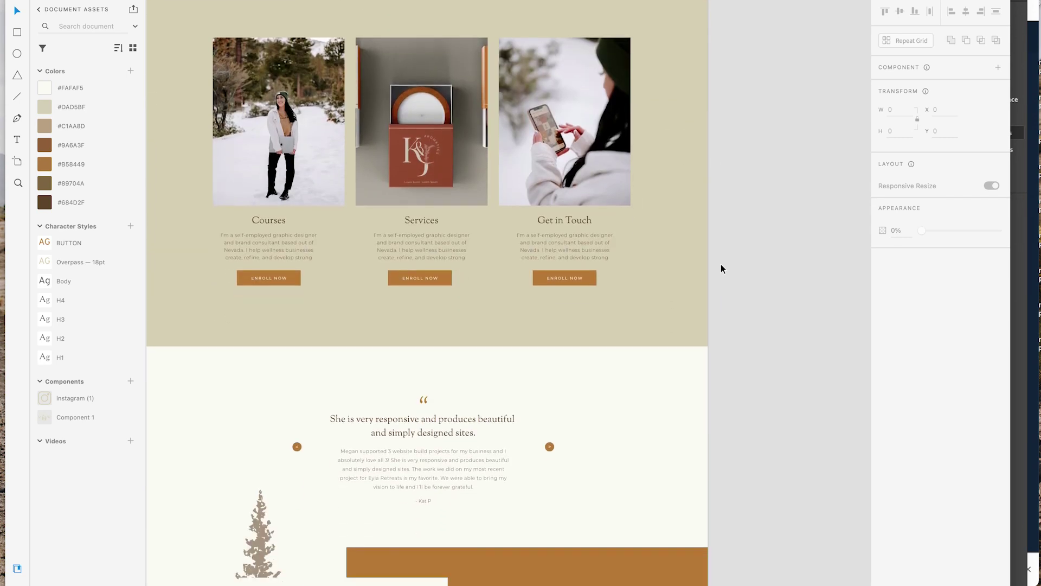
scroll(720, 268, "down", 12)
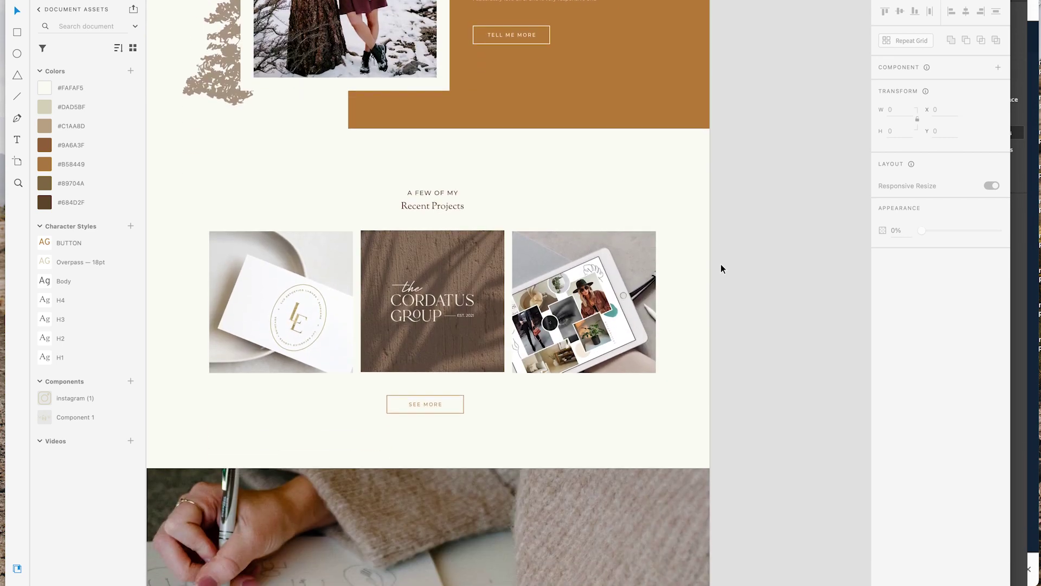
scroll(720, 268, "down", 4)
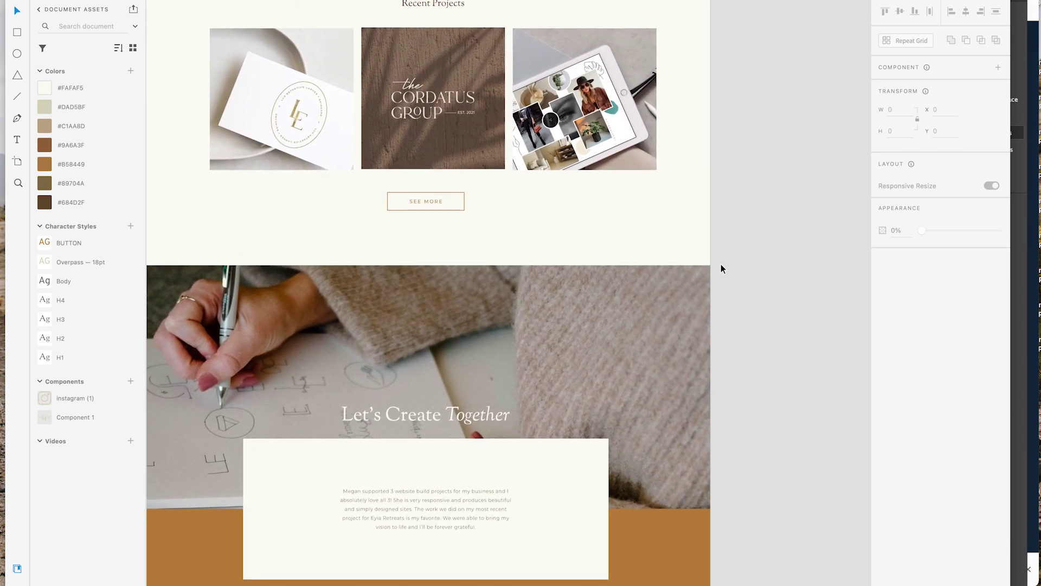
scroll(679, 280, "up", 5)
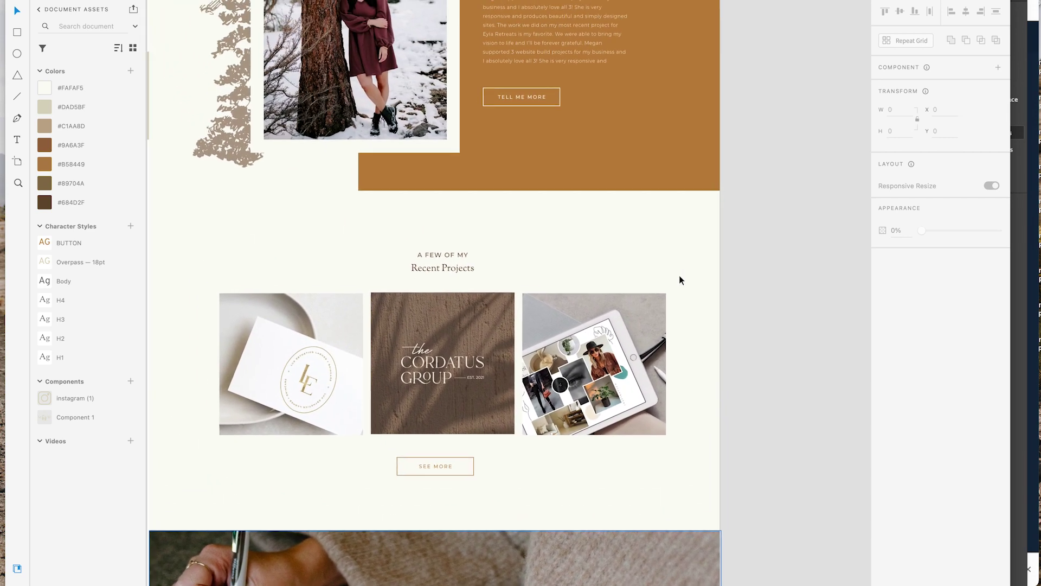
scroll(679, 280, "up", 3)
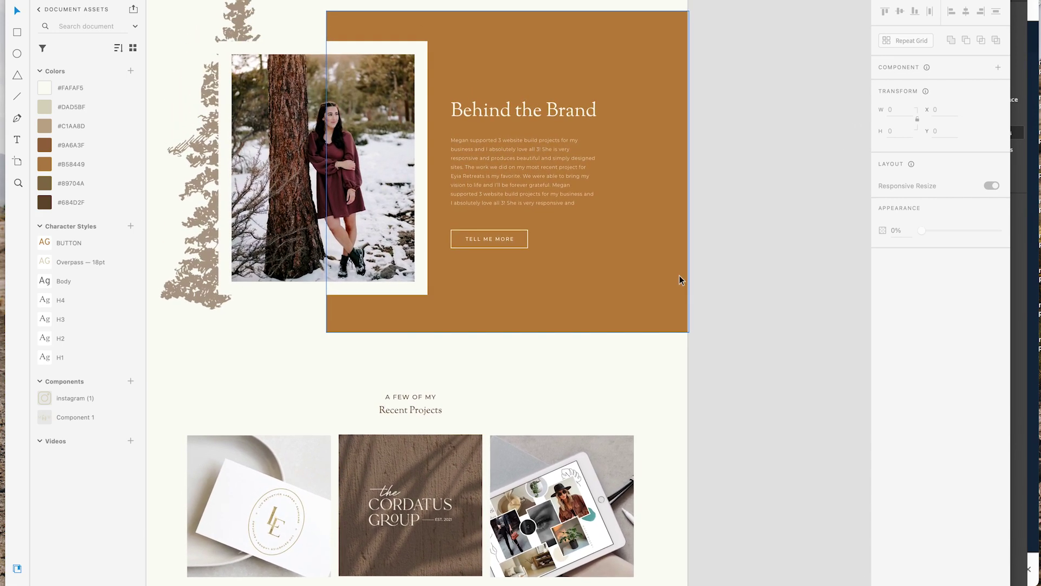
scroll(678, 275, "up", 4)
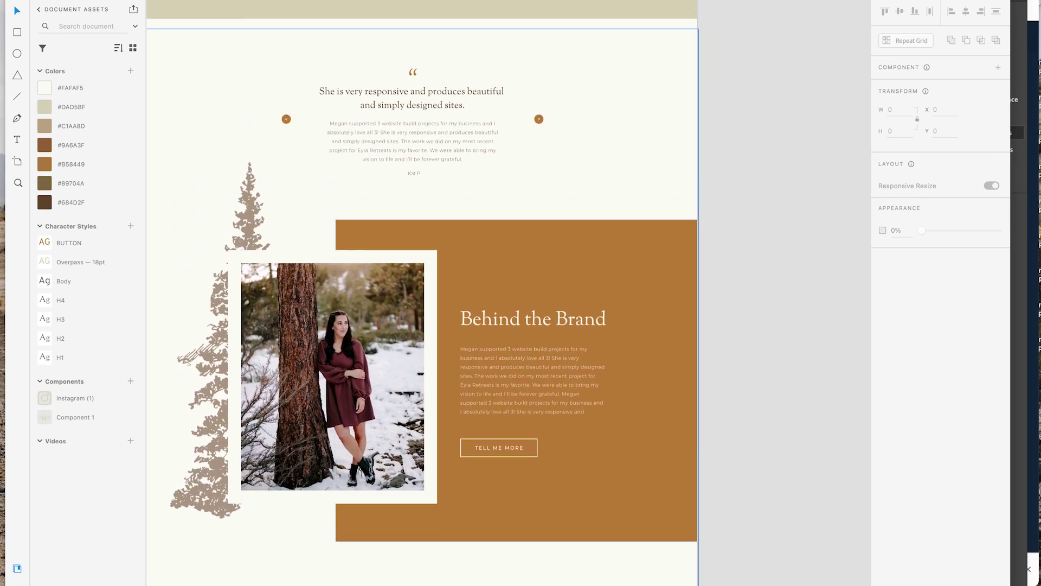